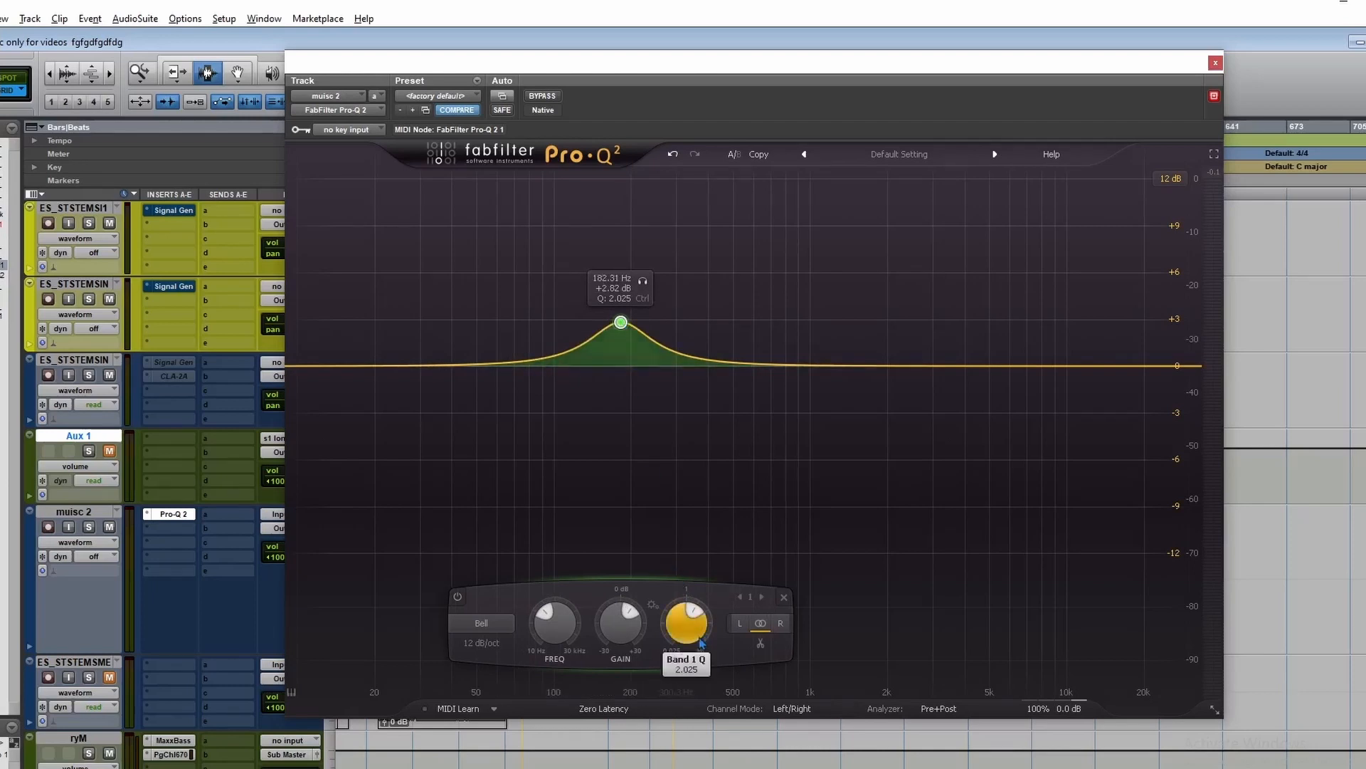
Narrow the bell band to a Q of 7.140 and turn it into a cut of about 4 dB near 371 Hz
left_click_drag(687, 625, 713, 530)
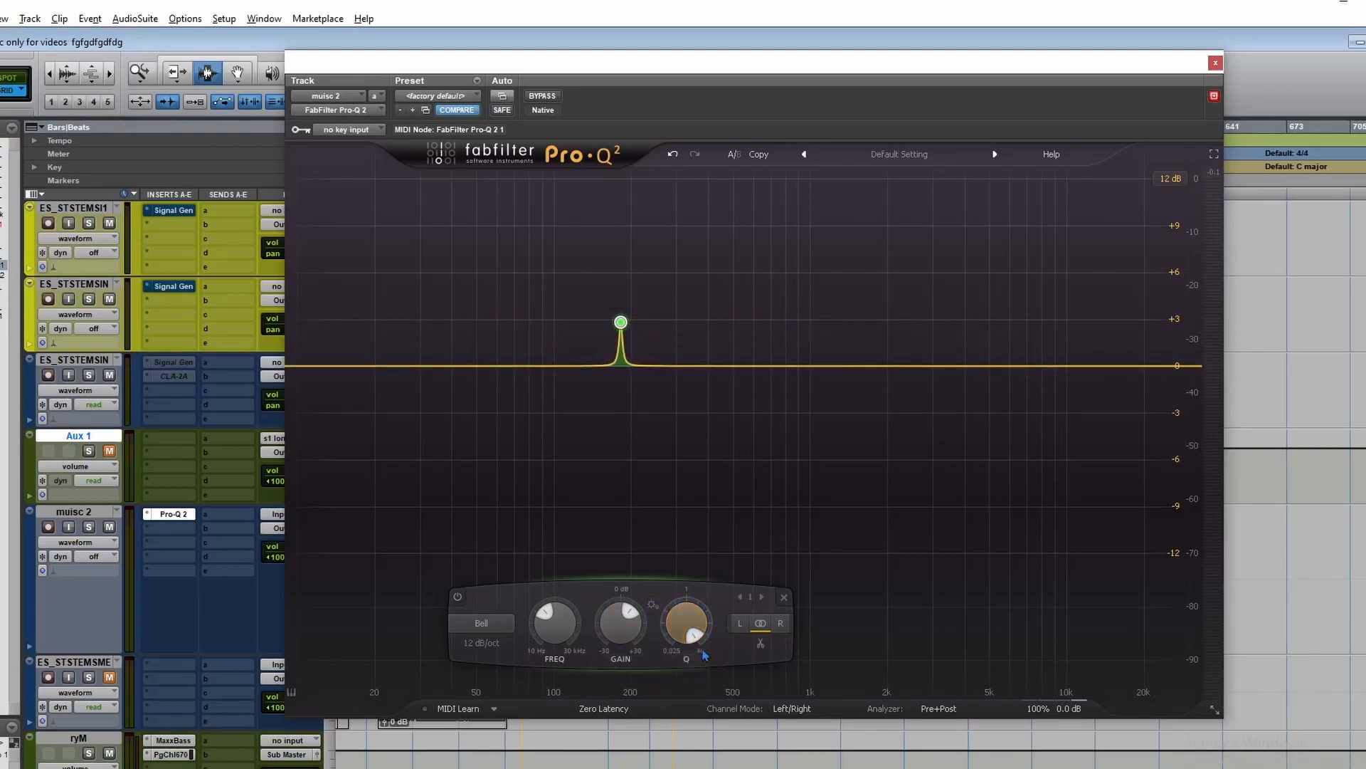
left_click_drag(693, 632, 689, 669)
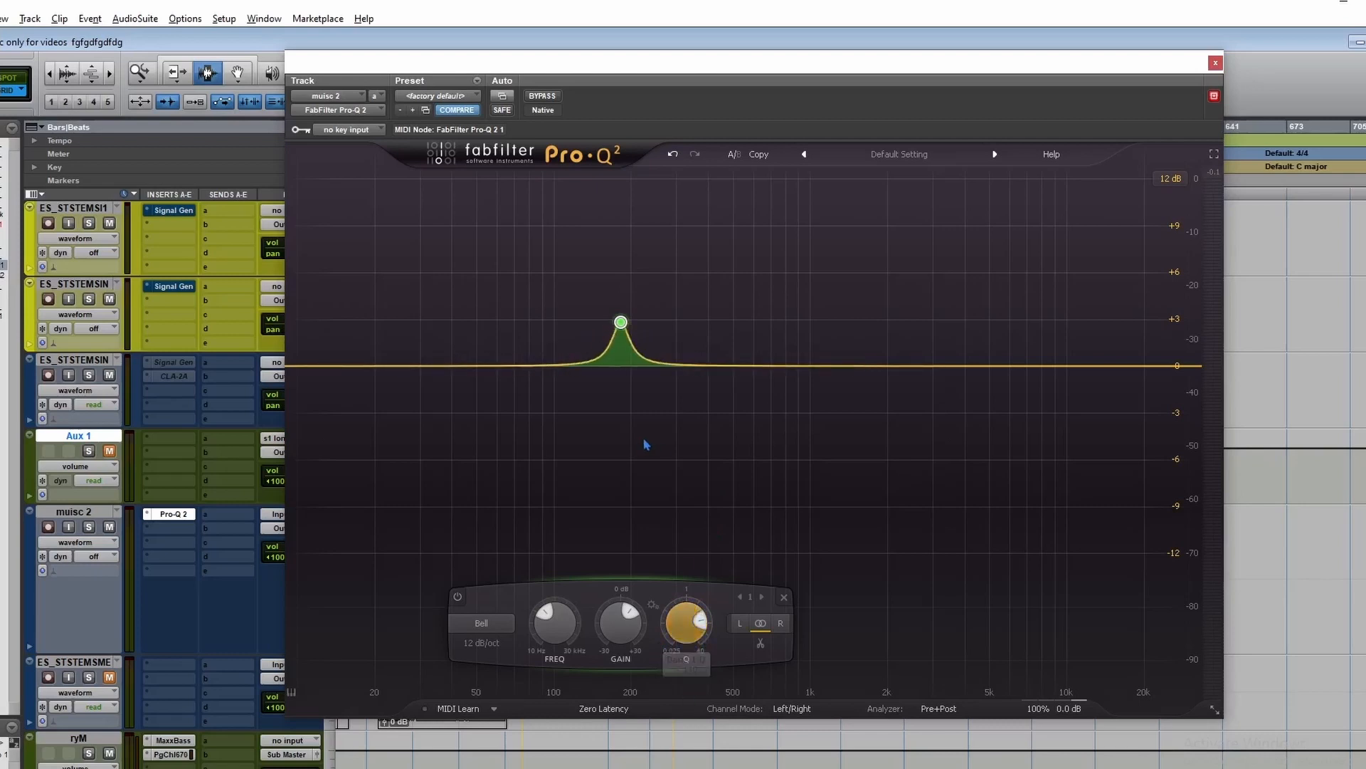
mouse_move(620, 321)
left_mouse_down()
mouse_move(498, 334)
mouse_move(614, 342)
left_mouse_up()
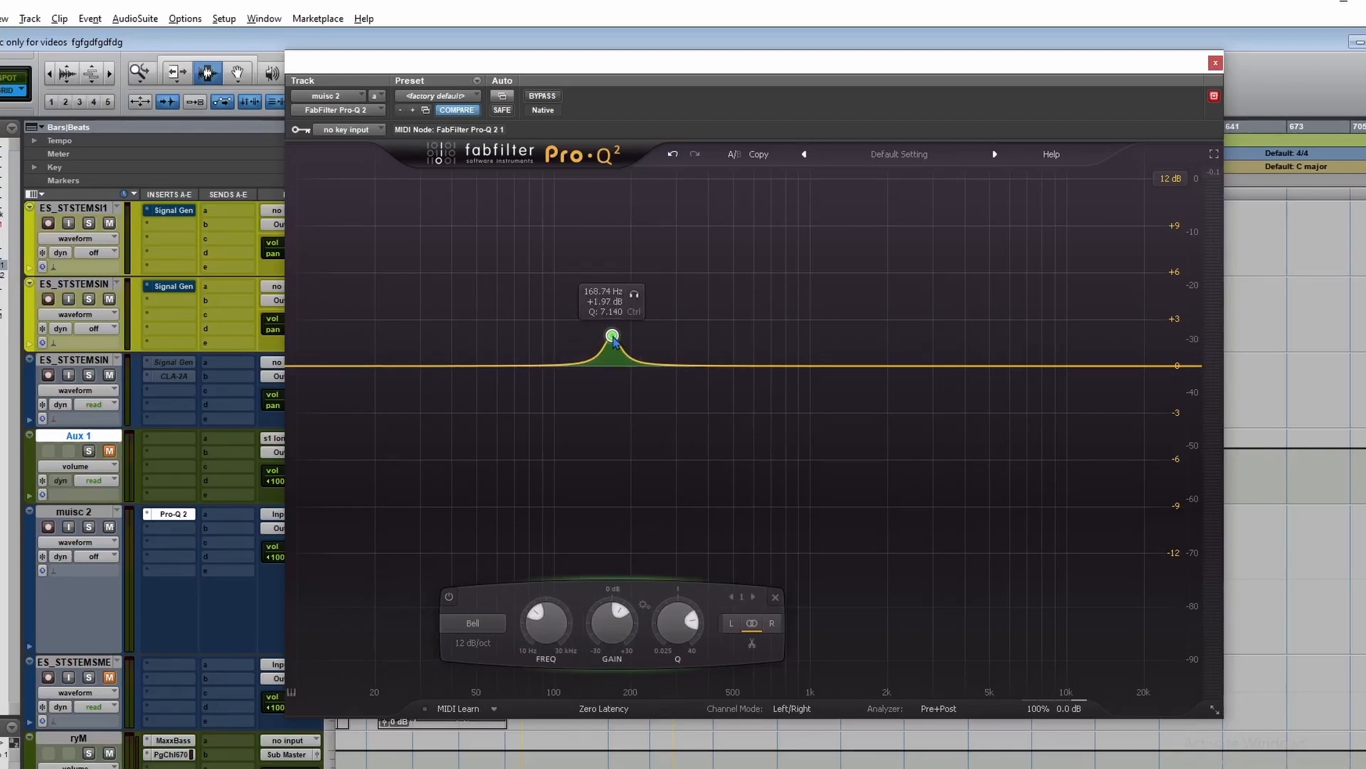
left_click_drag(614, 342, 701, 440)
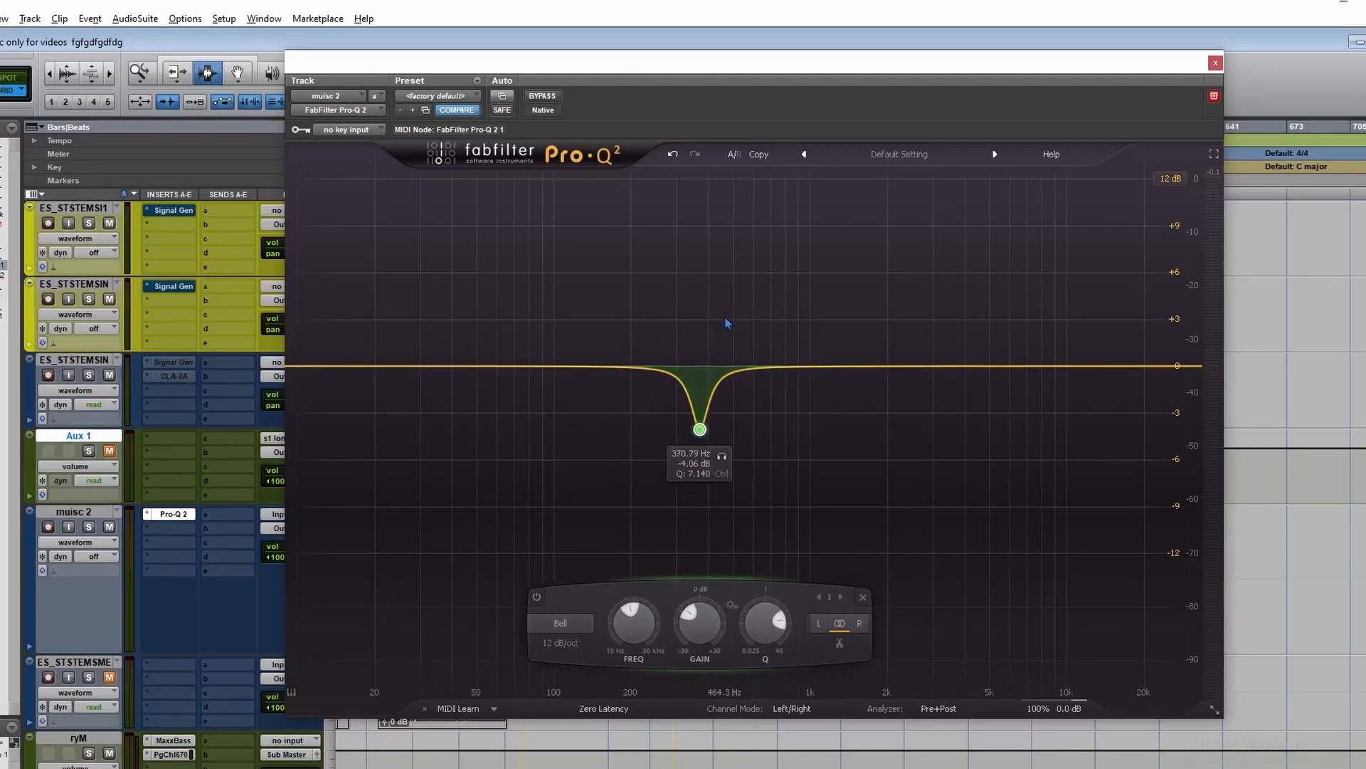
Play the music clip briefly through the EQ cut, moving the plug-in window aside and back over the session
left_click_drag(801, 65, 375, 315)
key("space")
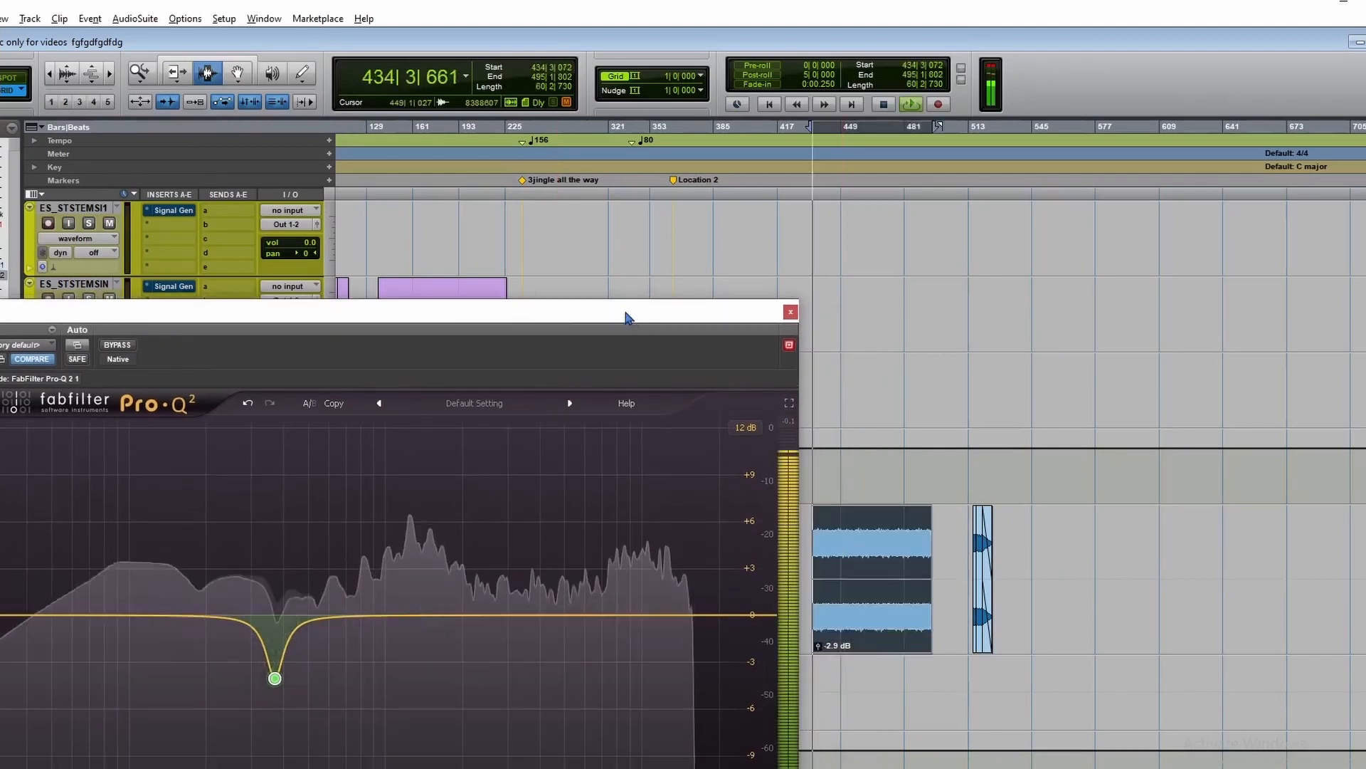
left_click_drag(626, 311, 1034, 28)
key("space")
Turn the bell band into a boost of about 3.4 dB near 84 Hz and play the audio
mouse_move(685, 400)
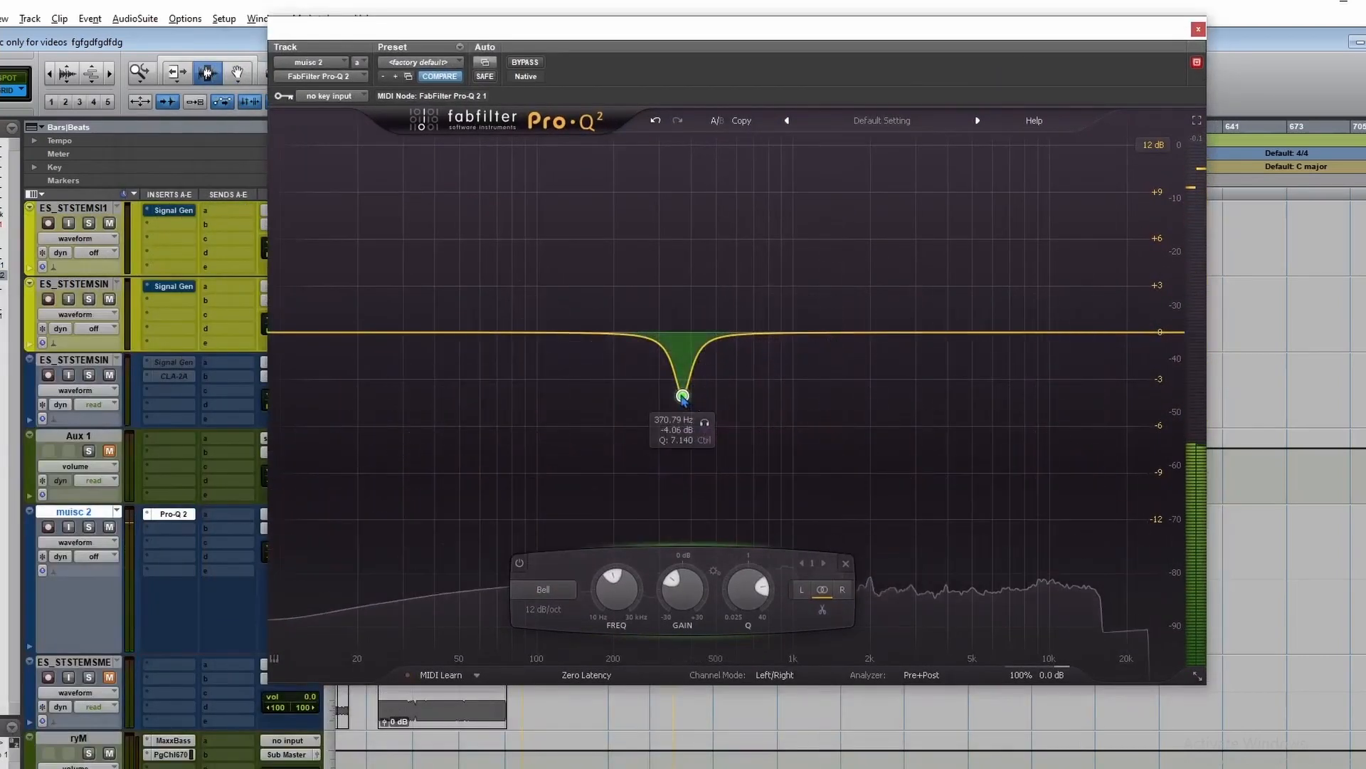
left_click_drag(682, 395, 514, 282)
key("space")
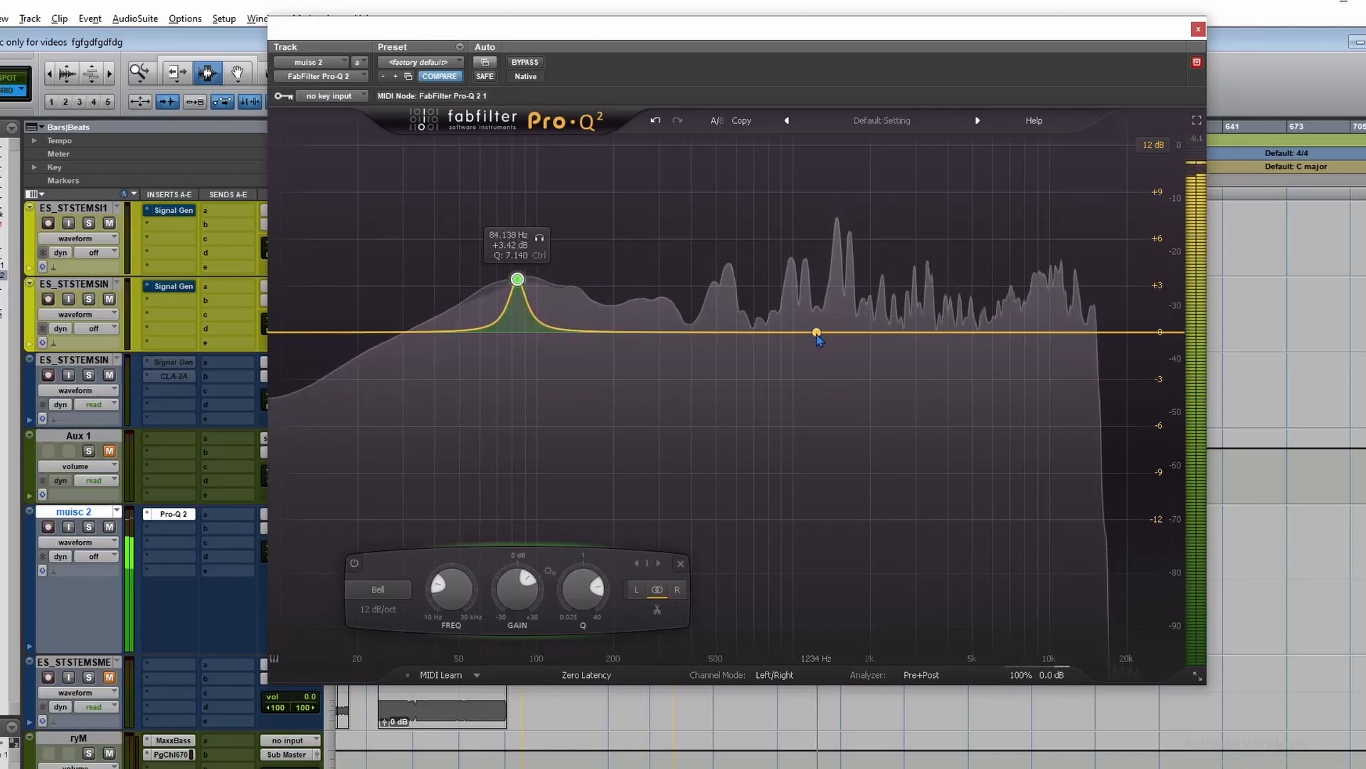
Add a second bell band, sweep it as a narrow boost to about 471 Hz during playback, and turn it into a deep cut
left_click_drag(617, 331, 666, 208)
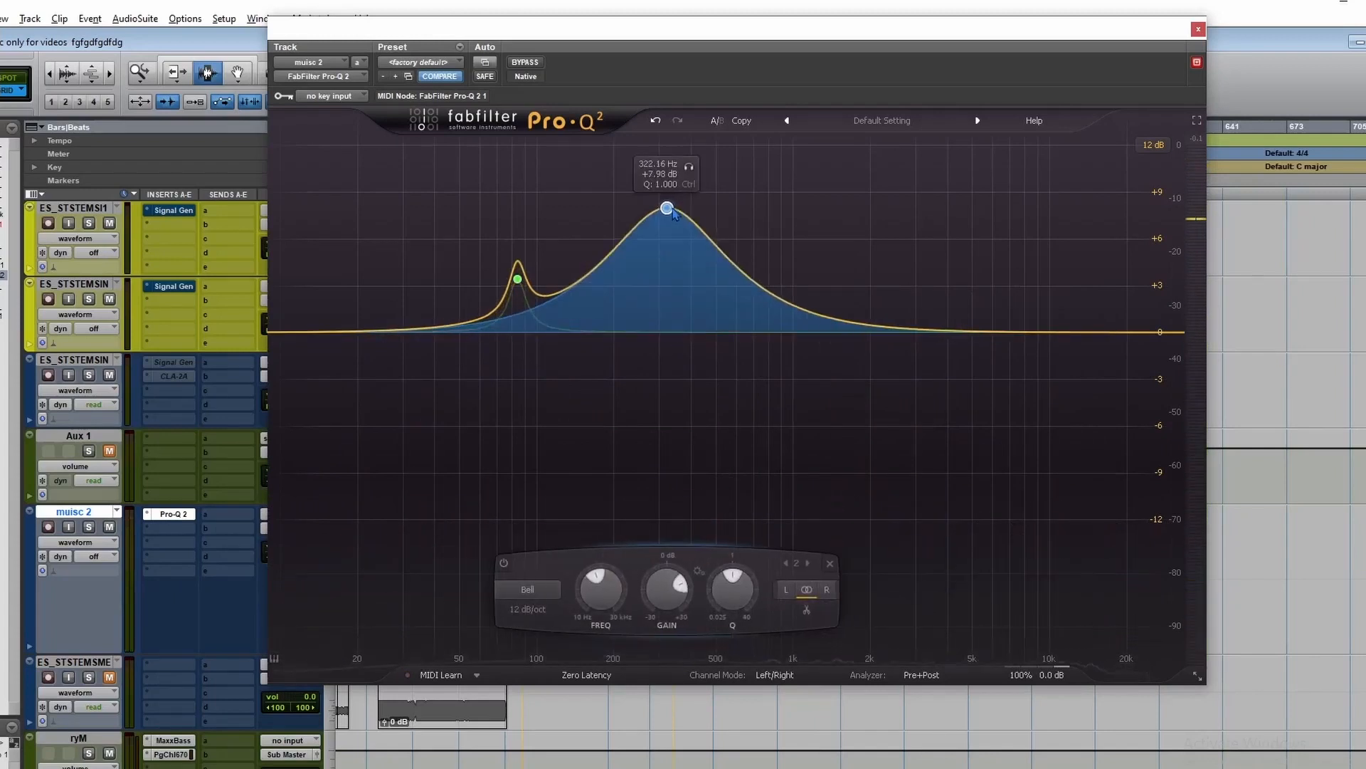
left_click_drag(733, 589, 754, 563)
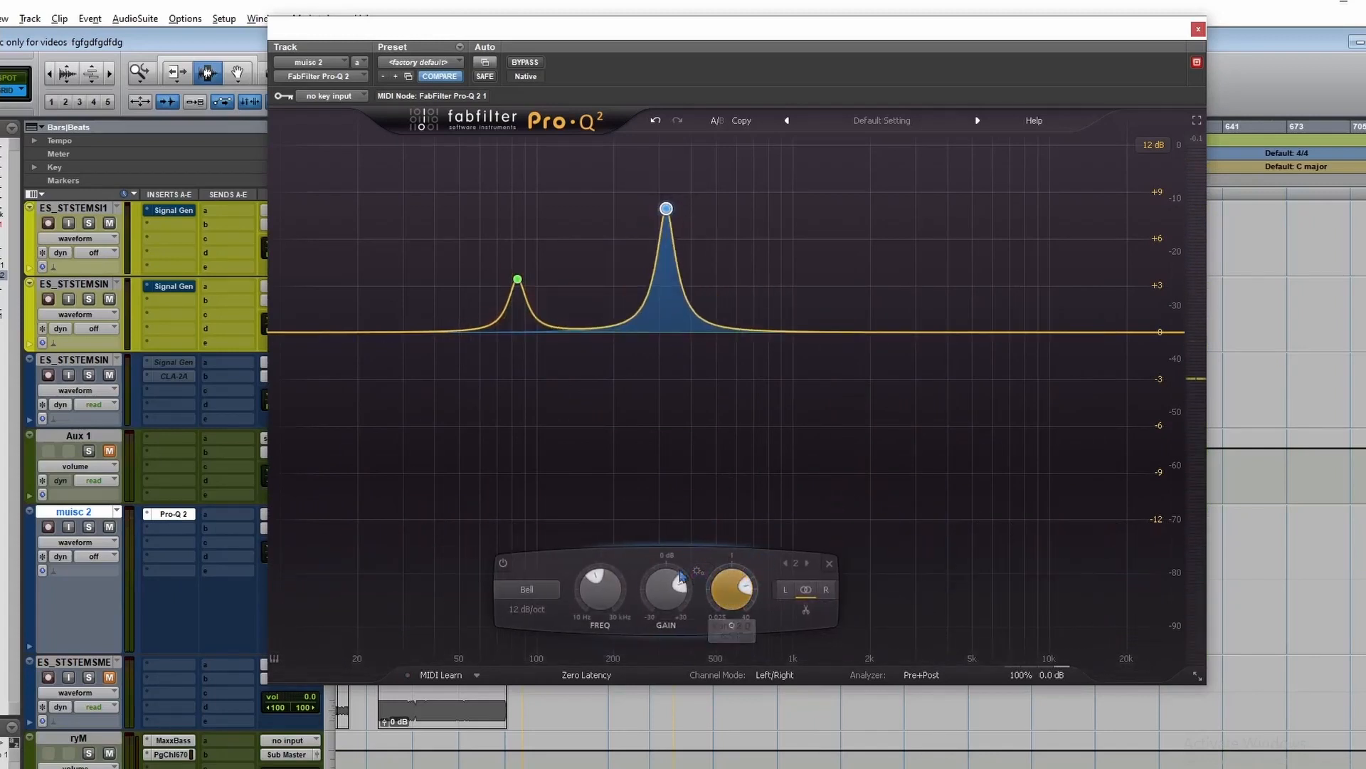
left_click_drag(666, 208, 733, 205)
left_click(736, 205)
scroll(773, 590, "up", 5)
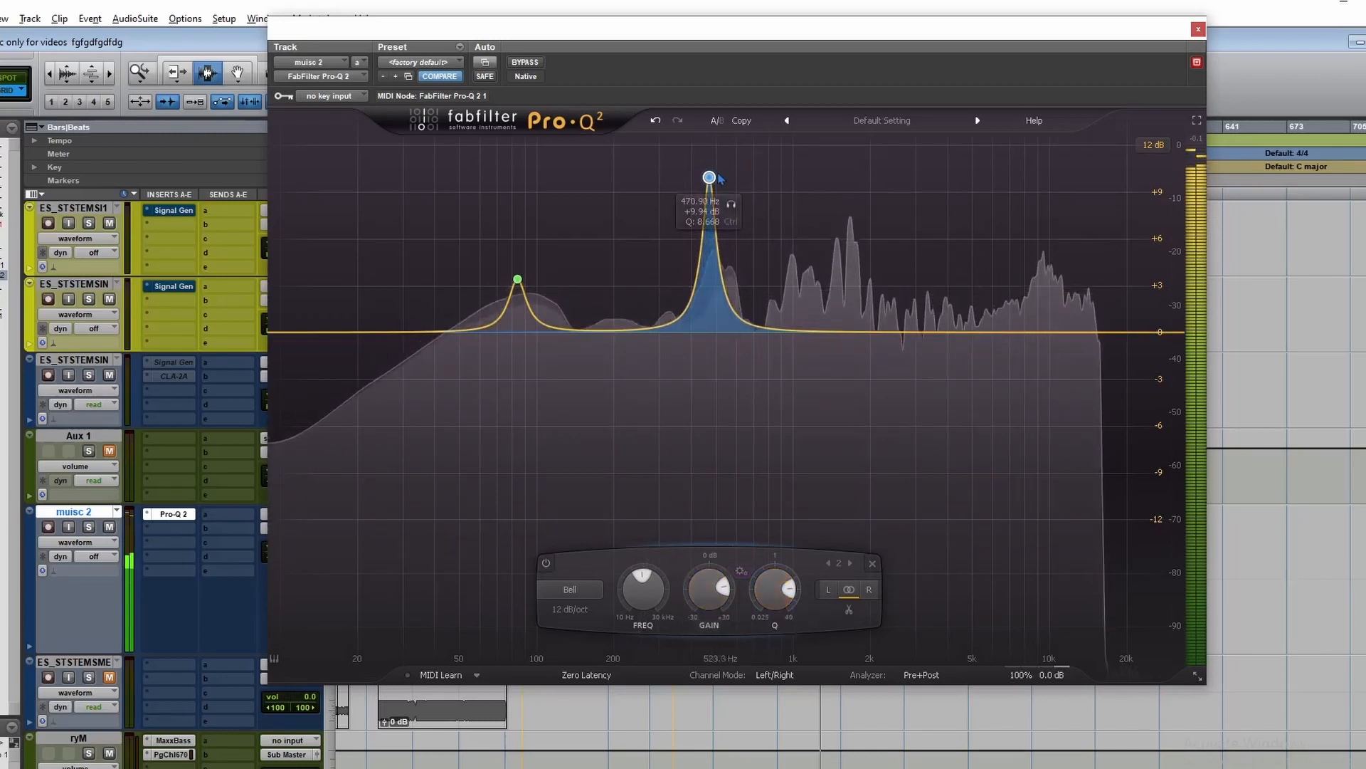
left_click_drag(704, 613, 687, 686)
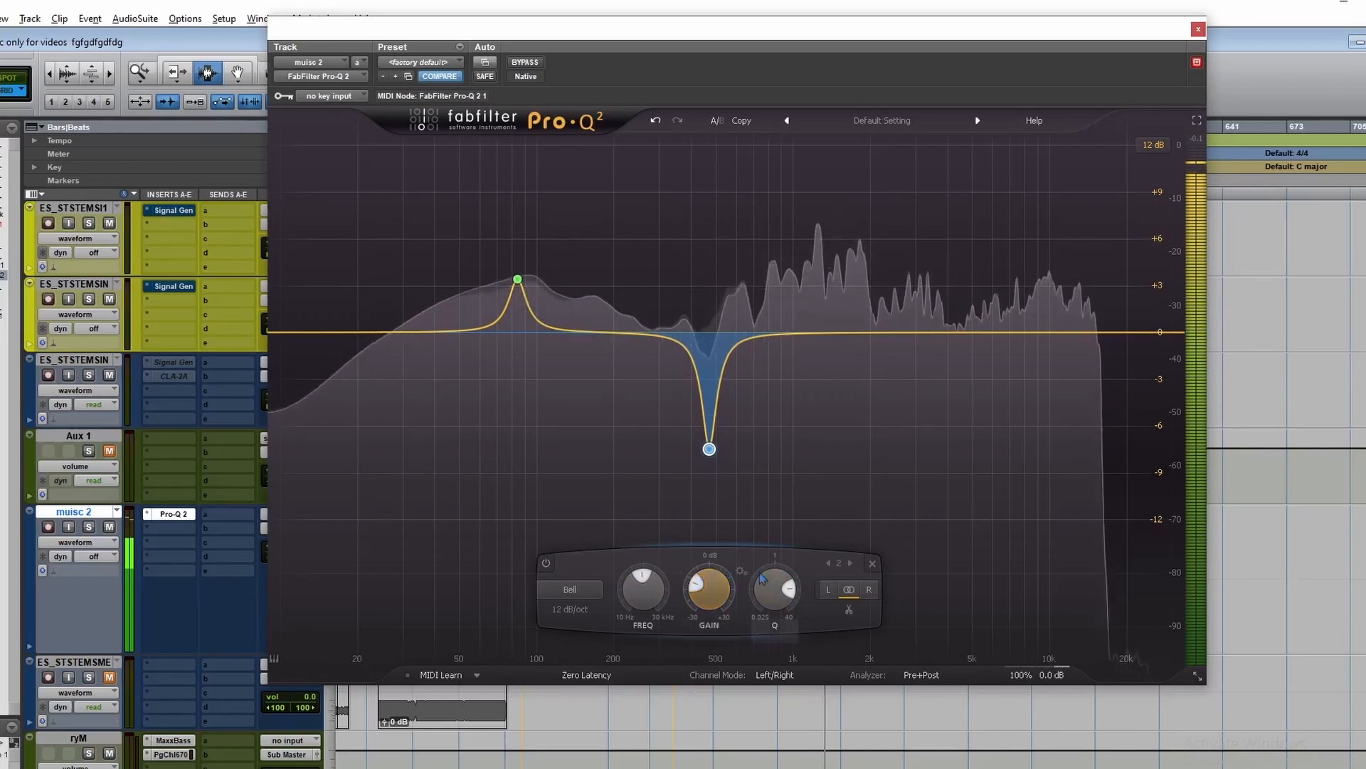
key("space")
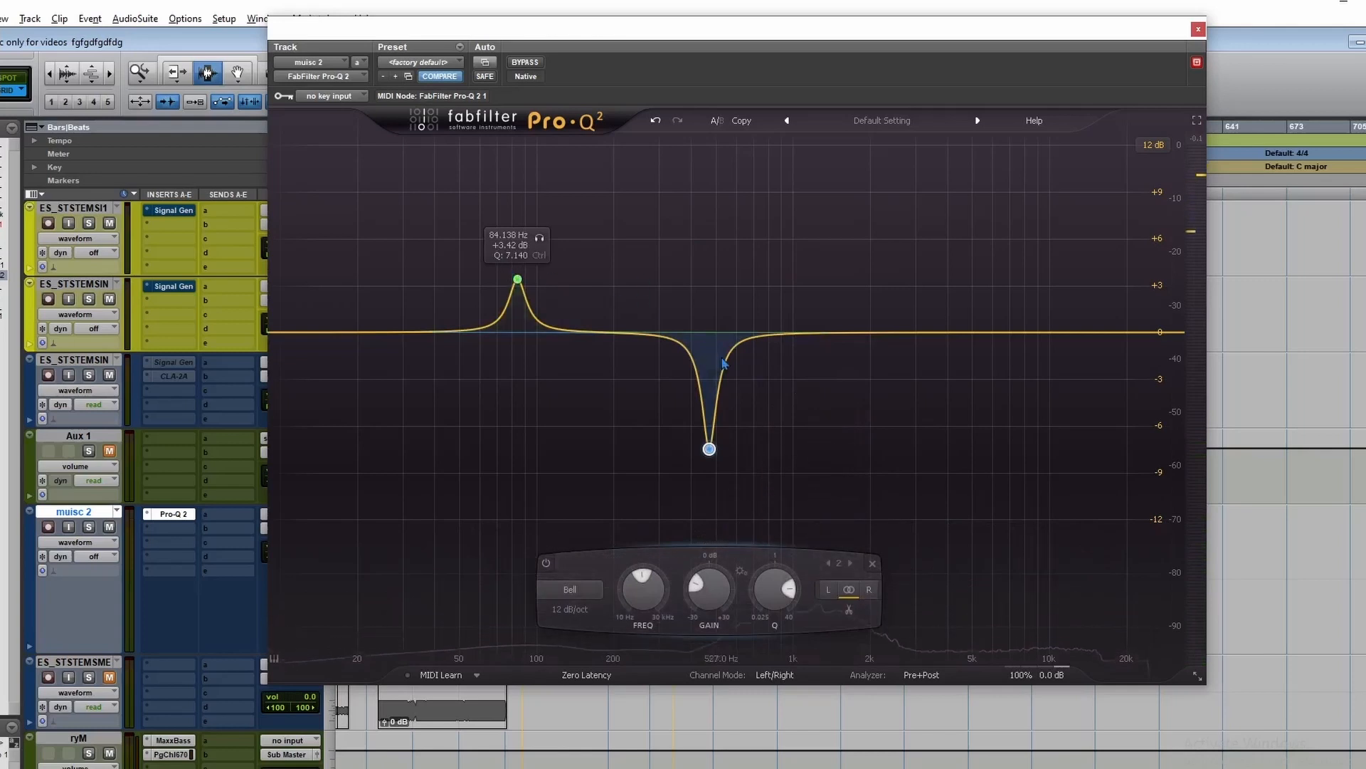
Try slopes of 24 and 96 dB/oct on the cut band, and return it to 12 dB/oct
left_click(571, 609)
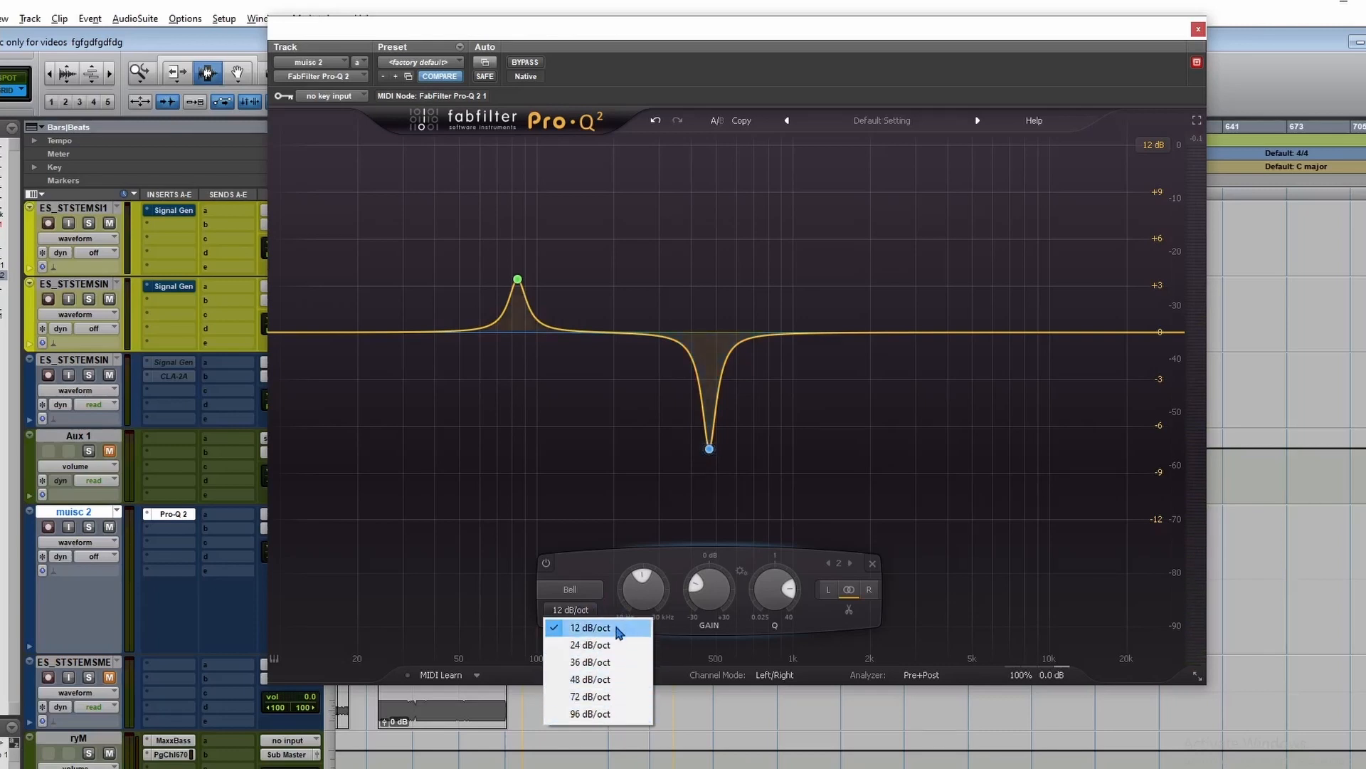
left_click(620, 646)
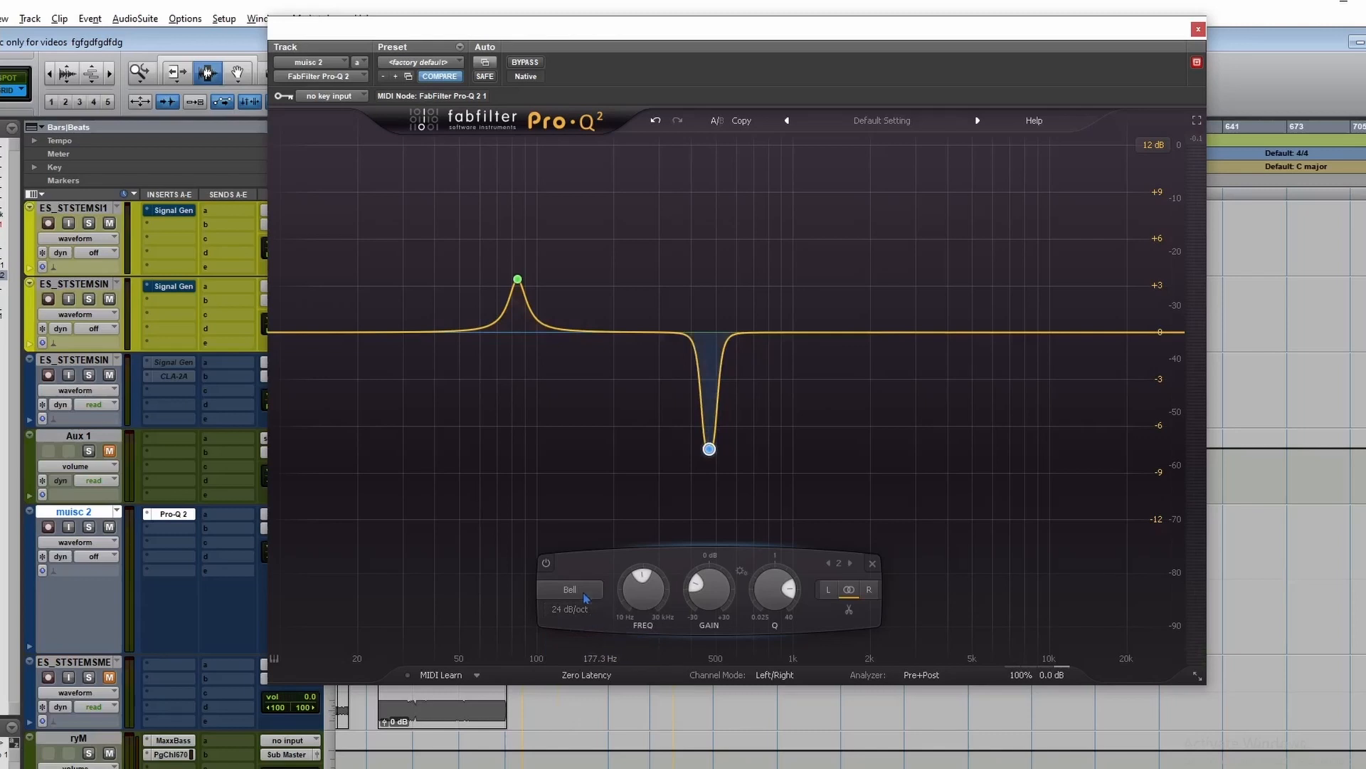
left_click(586, 617)
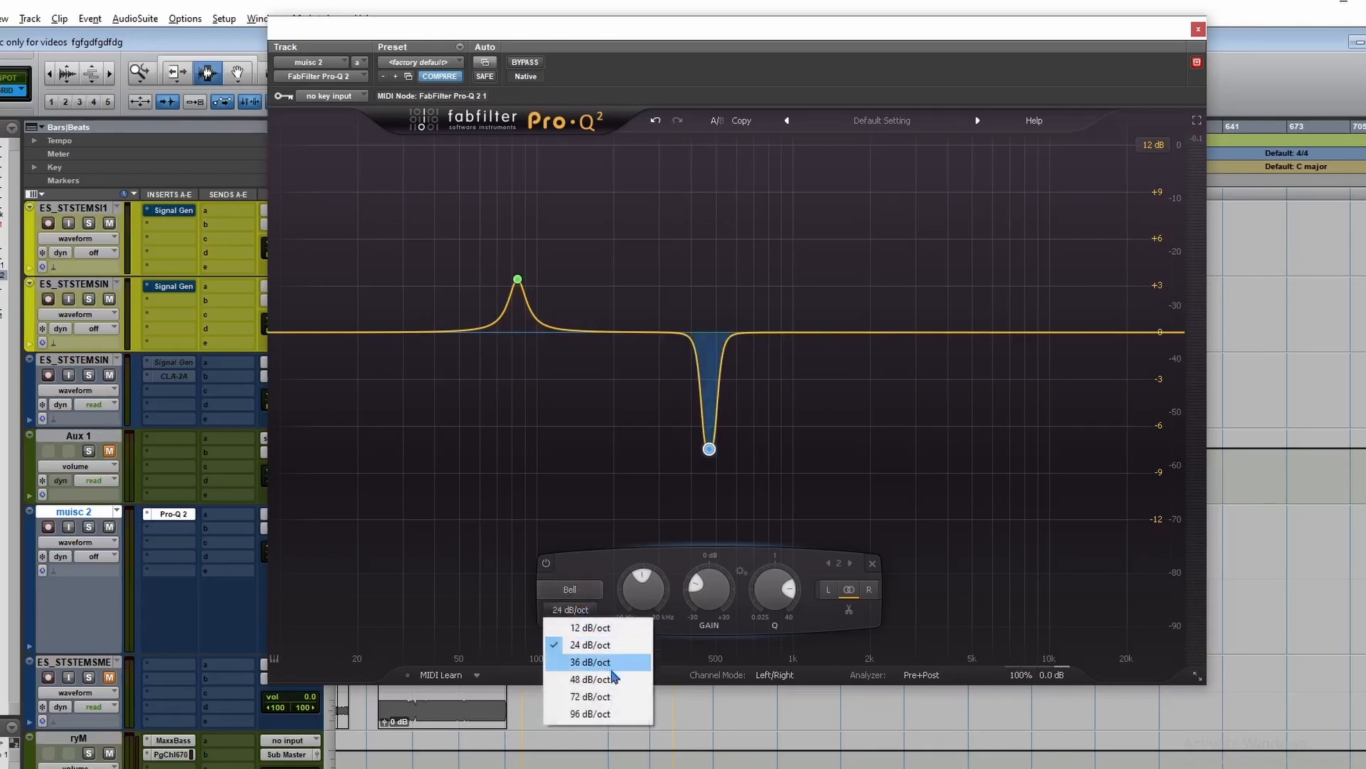
left_click(626, 718)
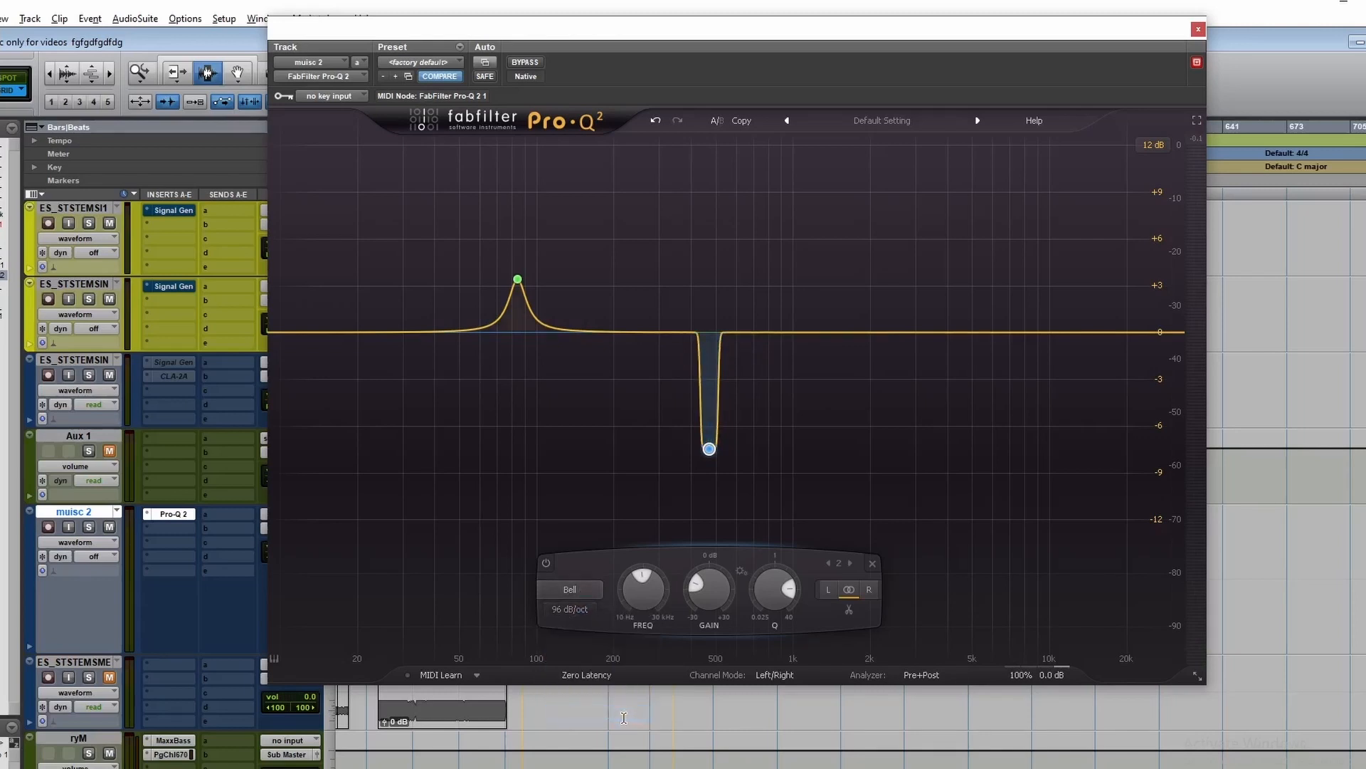
left_click(580, 617)
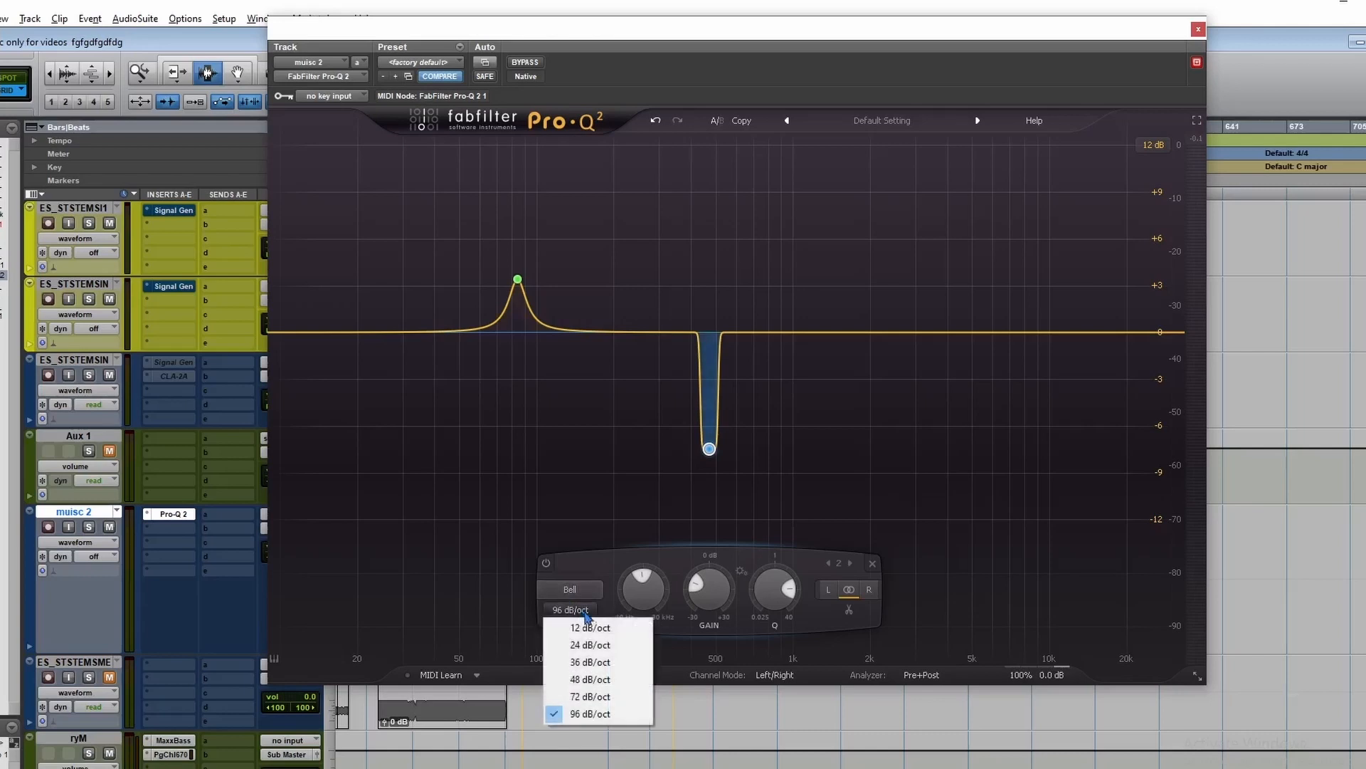
left_click(636, 635)
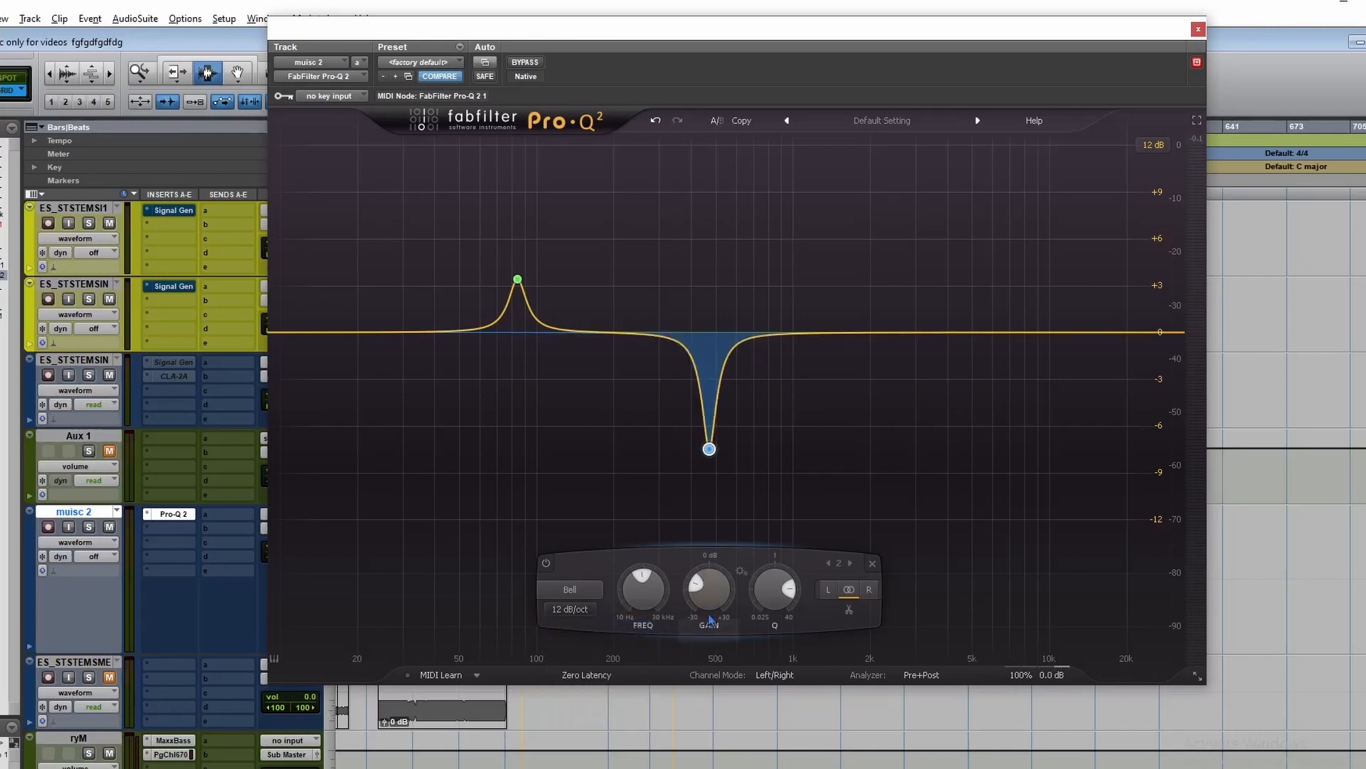
Try the Low Shelf shape on the cut band, and reset the EQ to the factory default preset
left_click(576, 591)
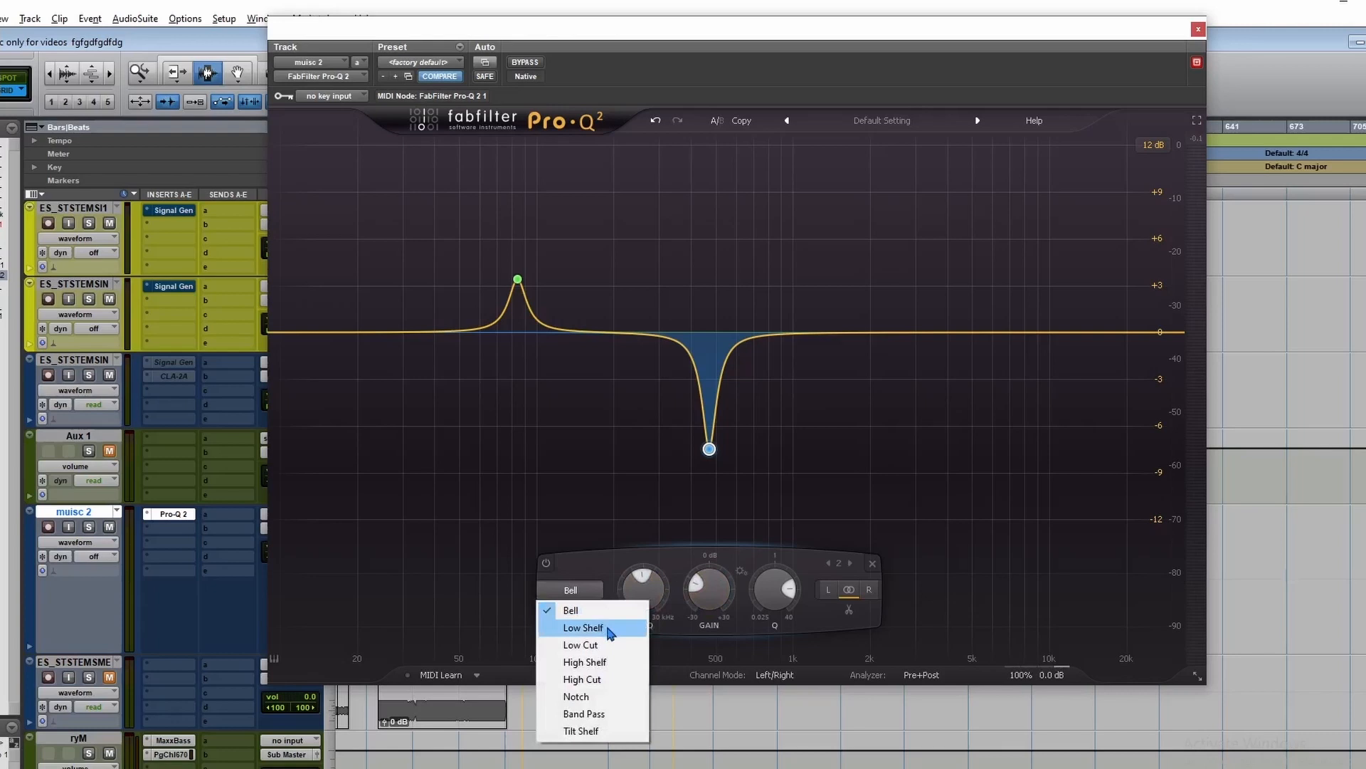
left_click(608, 629)
left_click(417, 66)
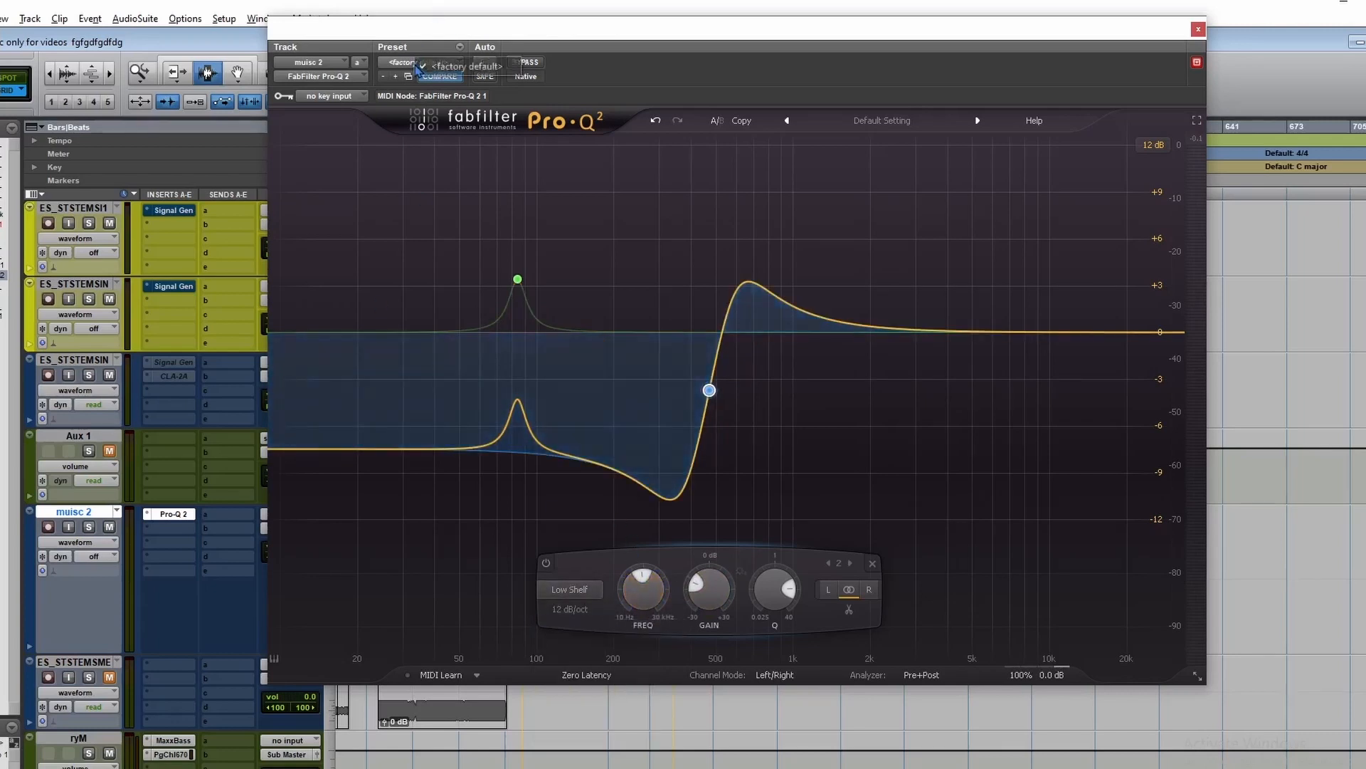
left_click(427, 66)
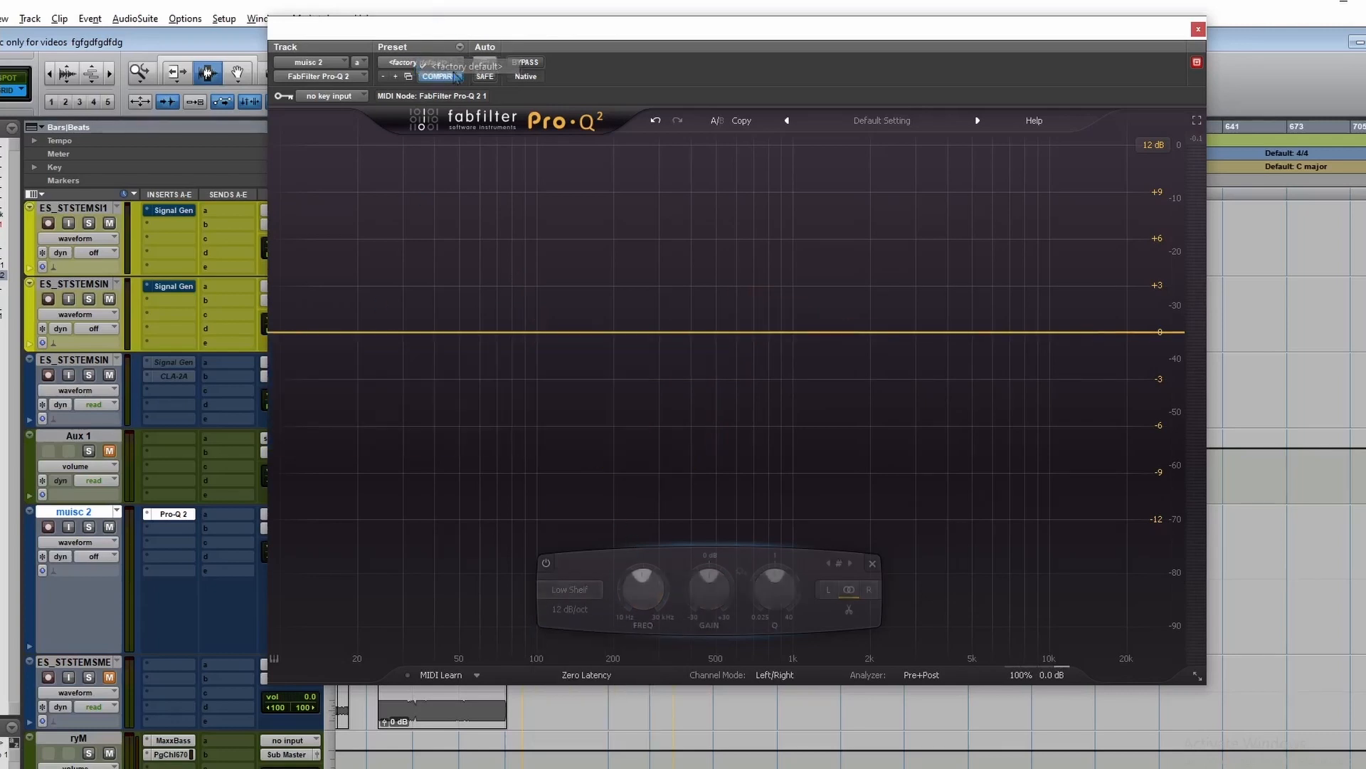
Add bands near 97 Hz and 2788 Hz, and make the lower one a Low Shelf boosted about 3 dB near 94 Hz
left_click(531, 332)
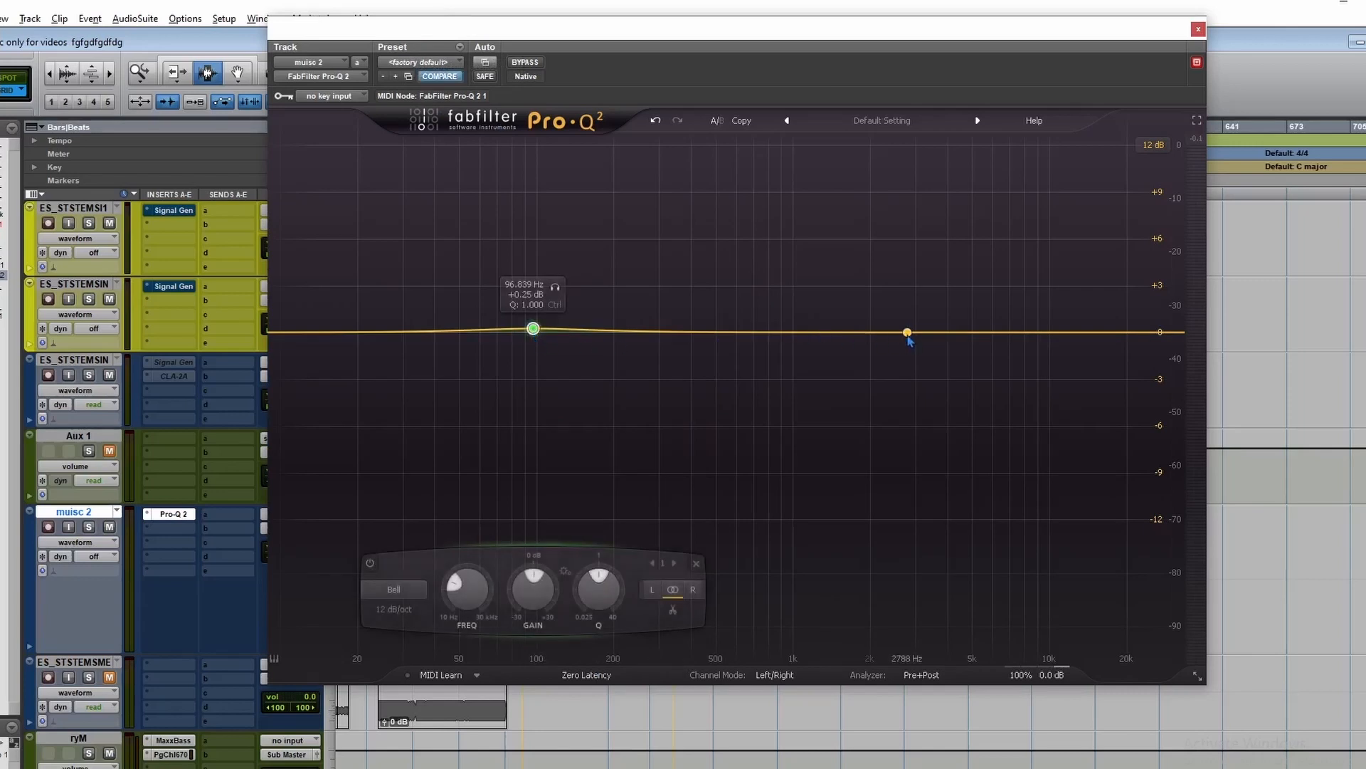
left_click(908, 332)
left_click(533, 328)
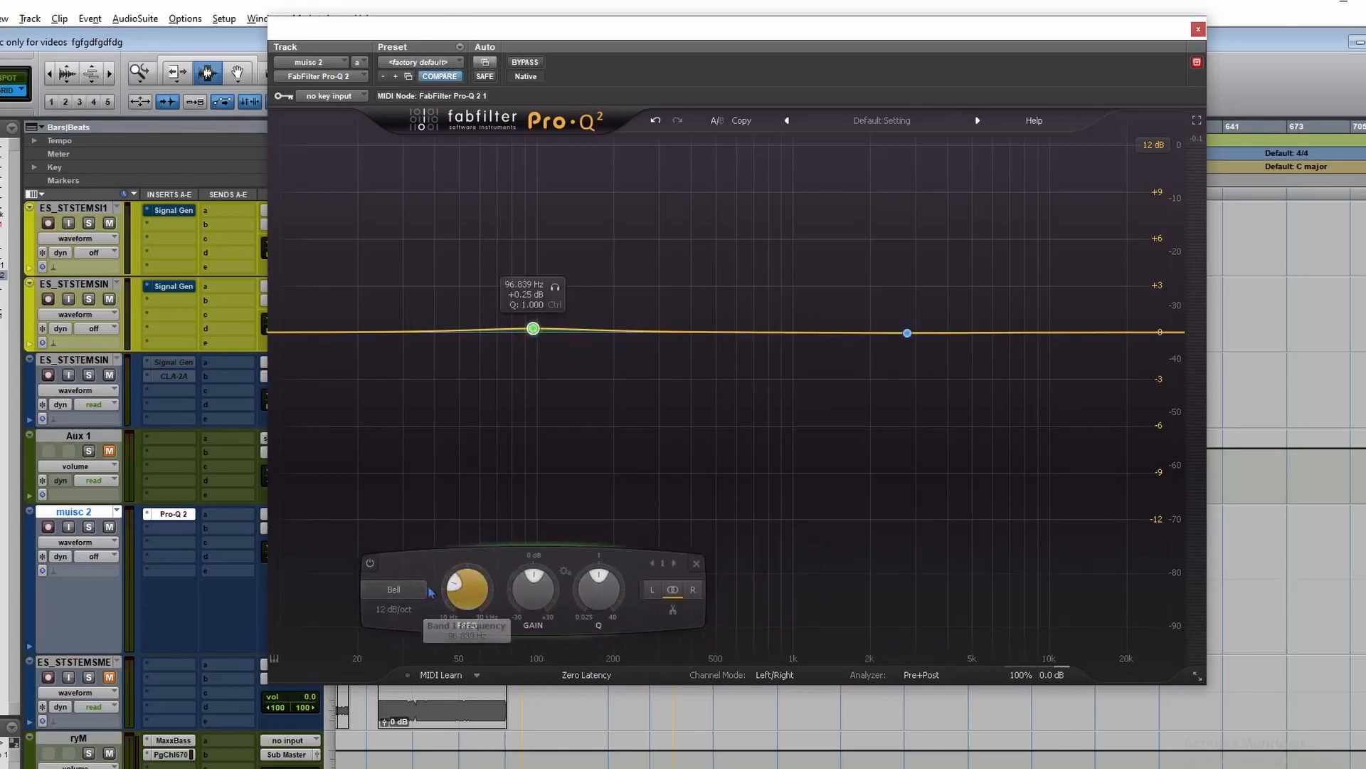
left_click(424, 589)
left_click(432, 625)
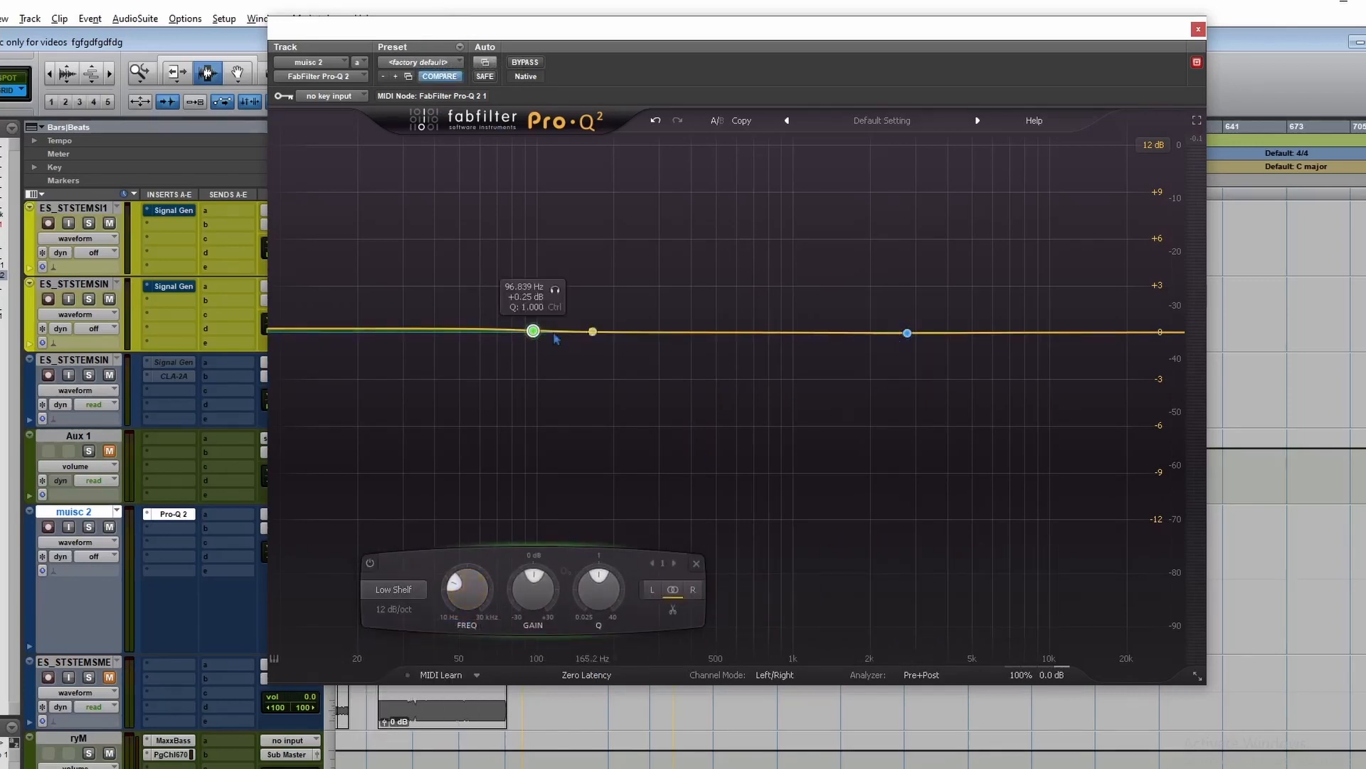
mouse_move(527, 331)
left_mouse_down()
mouse_move(533, 307)
mouse_move(545, 333)
mouse_move(570, 333)
mouse_move(529, 308)
left_mouse_up()
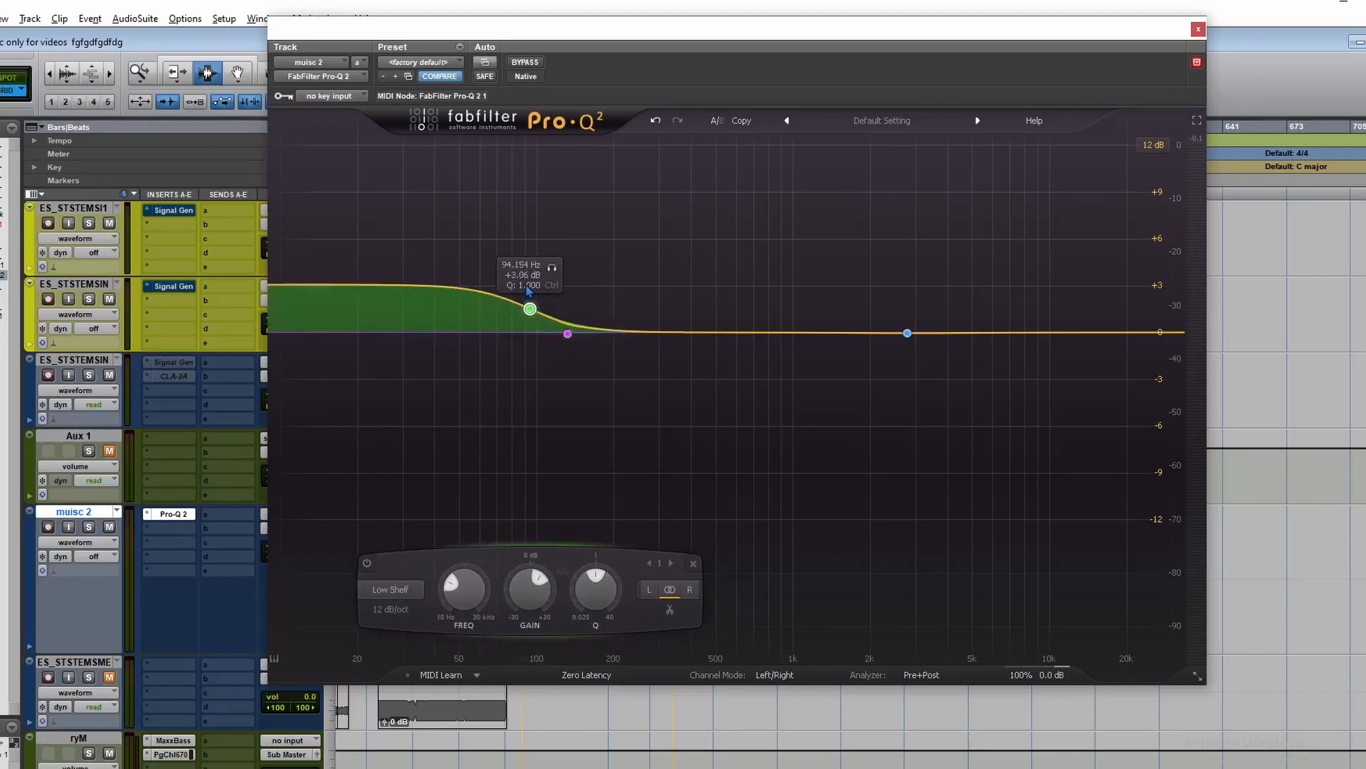
Disable the stray band near 132 Hz, and turn the upper band into a High Shelf boosted about 2.2 dB near 2692 Hz
right_click(569, 335)
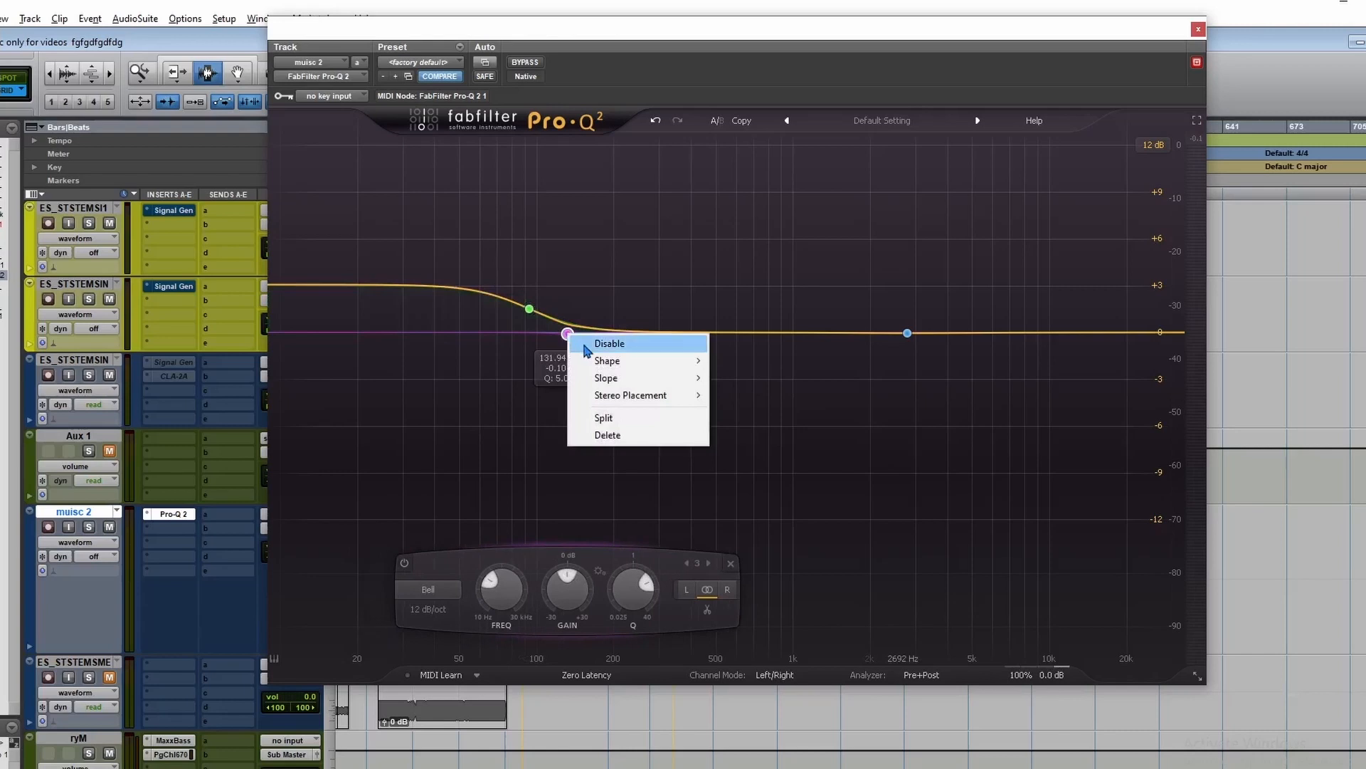
left_click(610, 342)
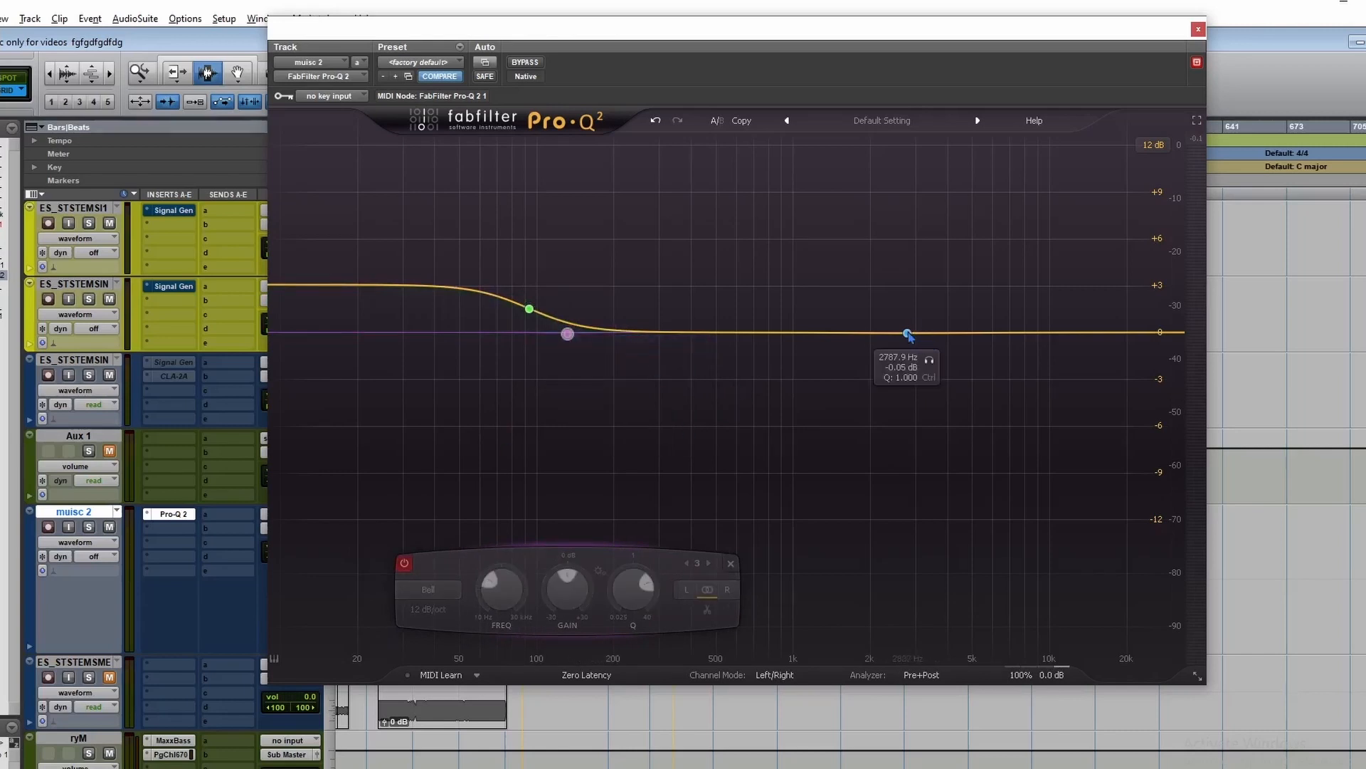
left_click_drag(907, 333, 903, 298)
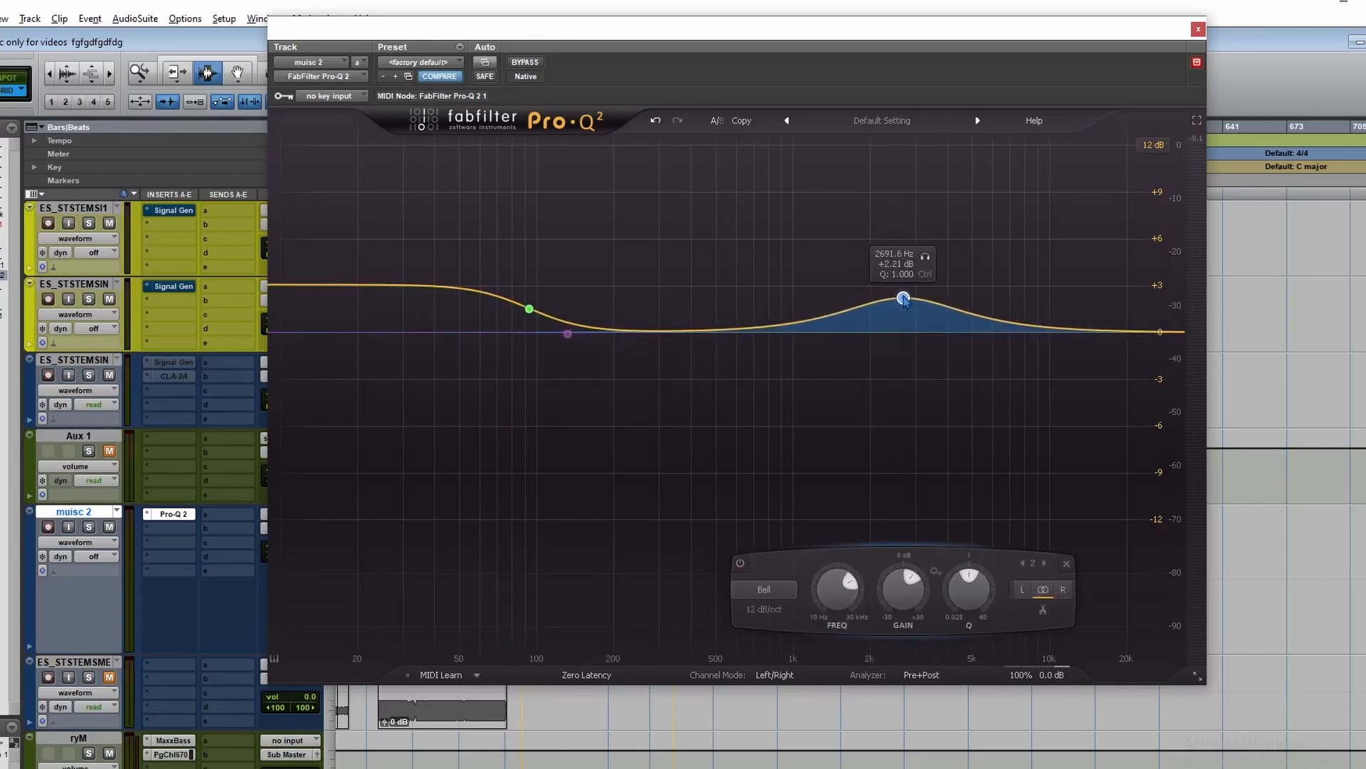
left_click(759, 598)
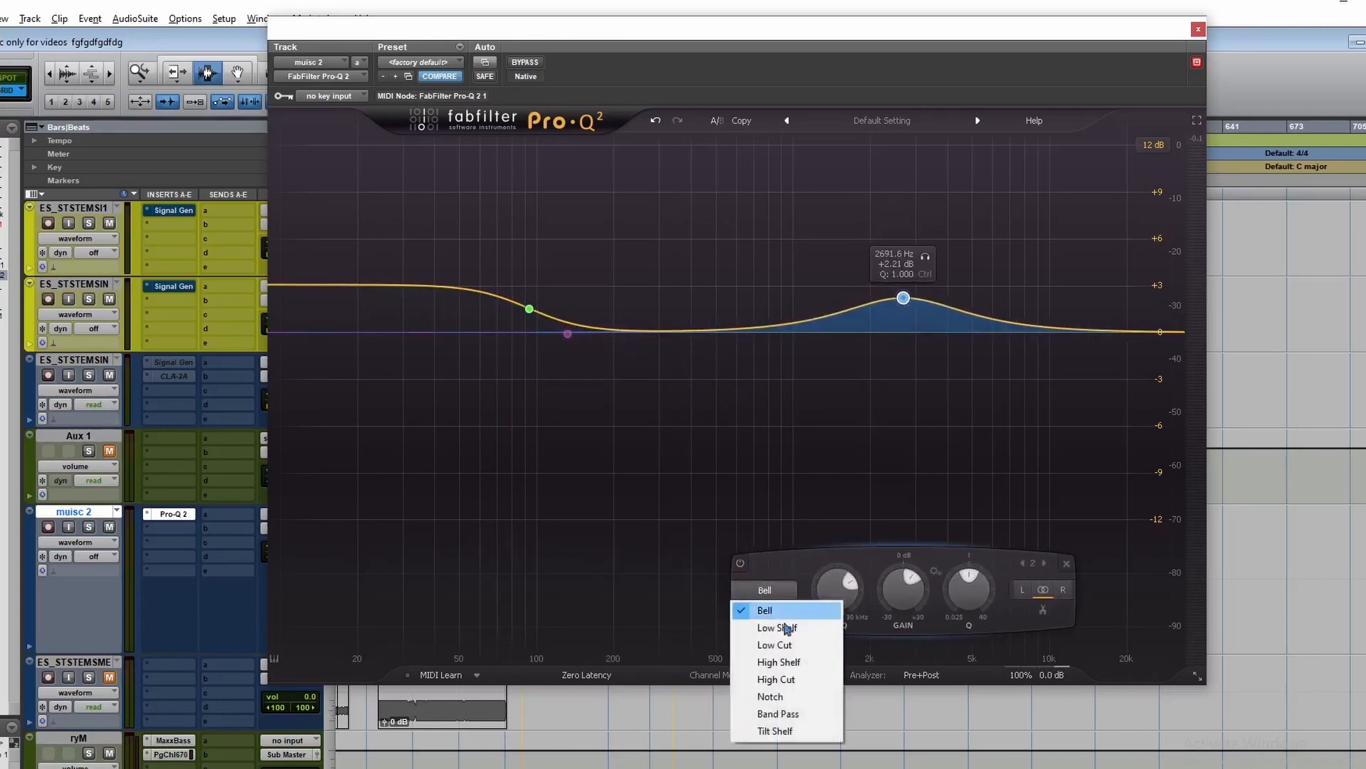
left_click(808, 666)
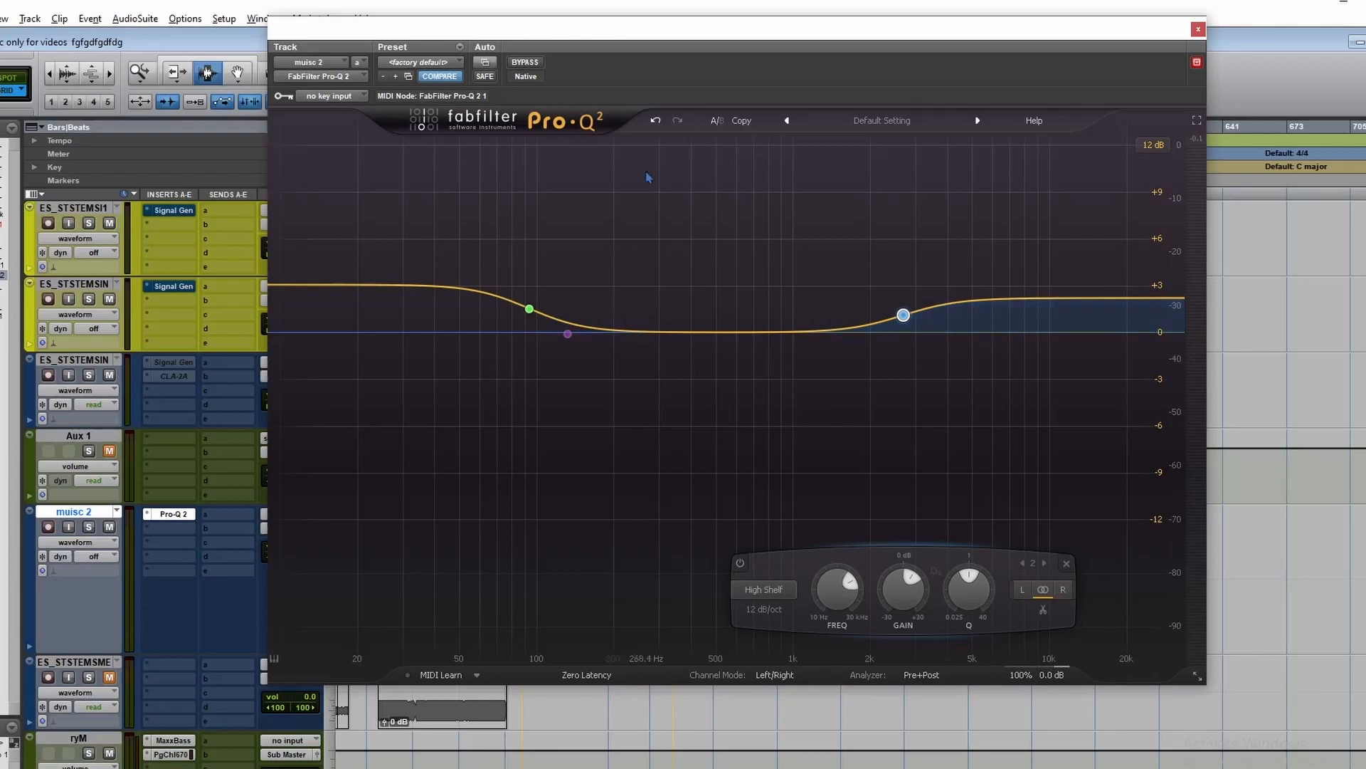
Set the High Shelf band's frequency to 1000 Hz and its gain to 6 dB
left_click_drag(903, 316, 876, 298)
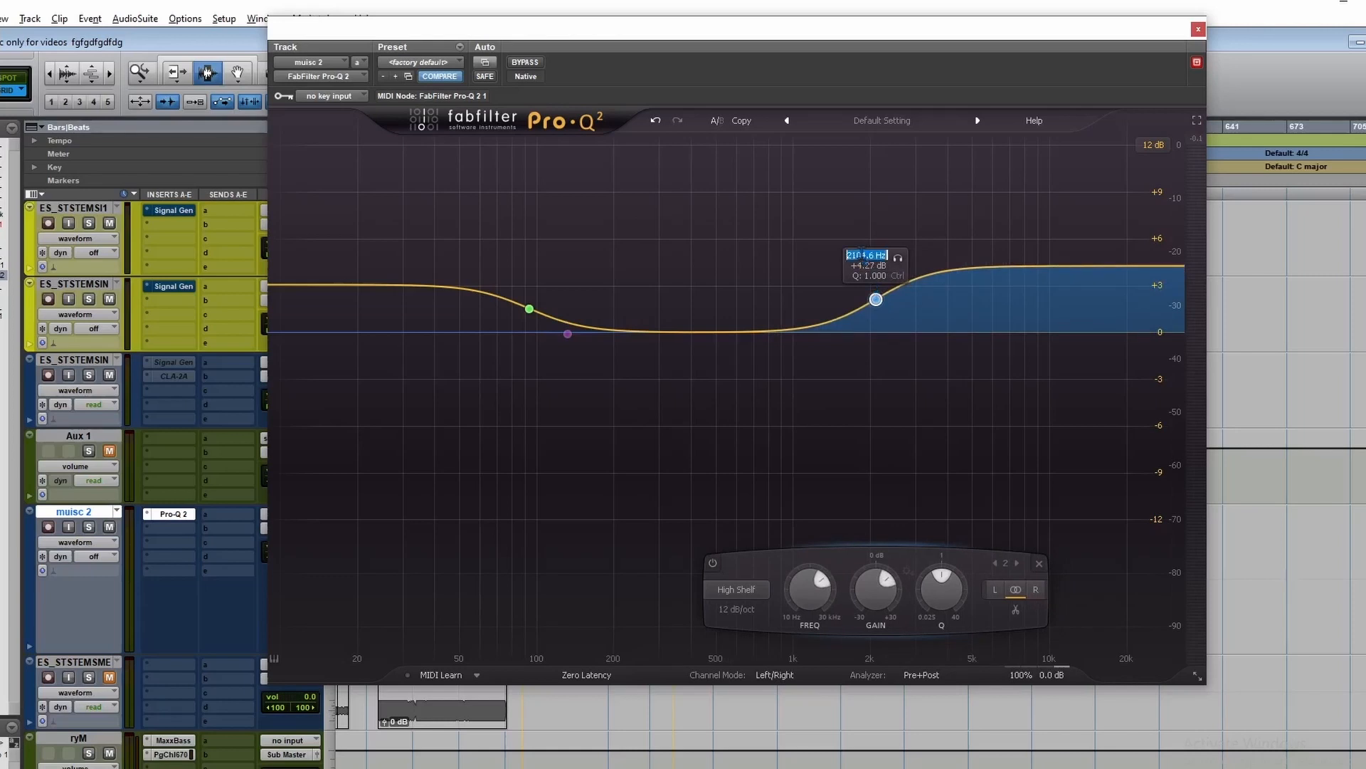
key("Return")
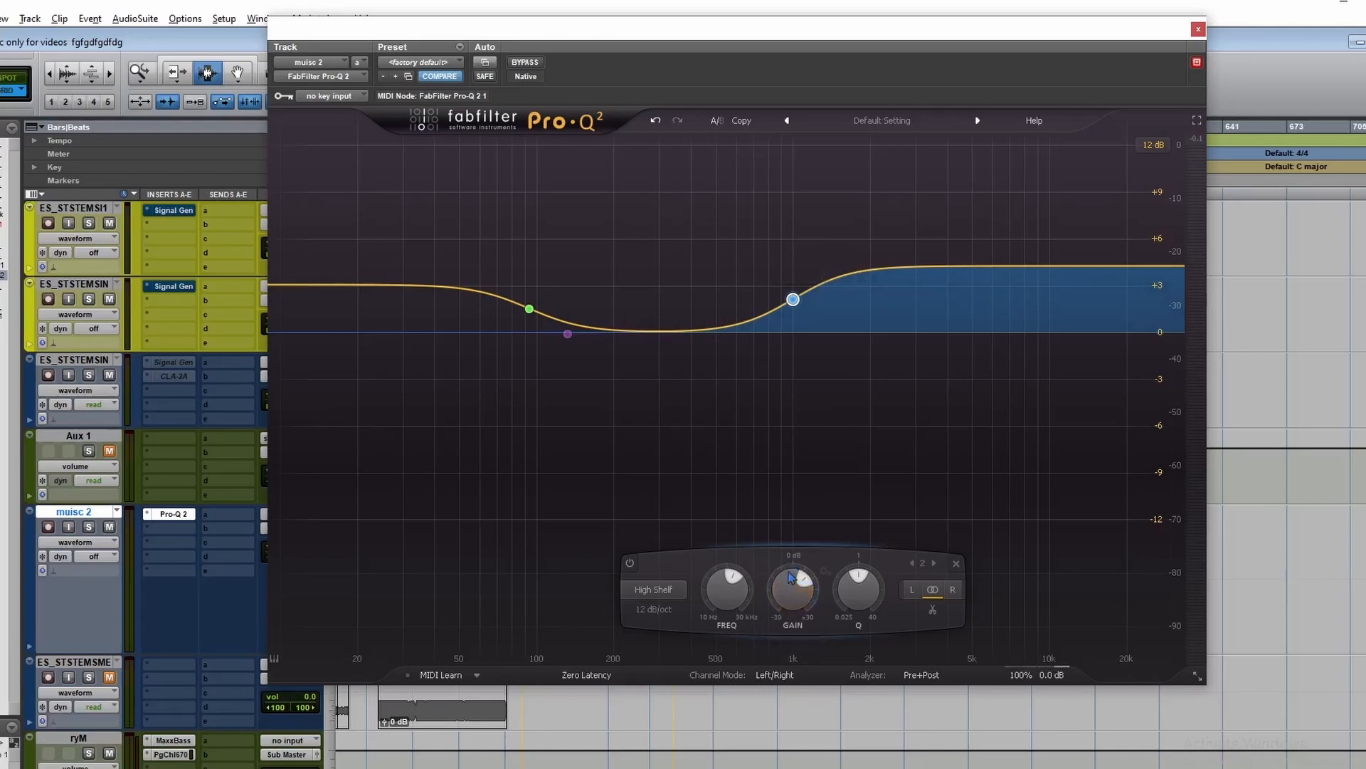
mouse_move(791, 594)
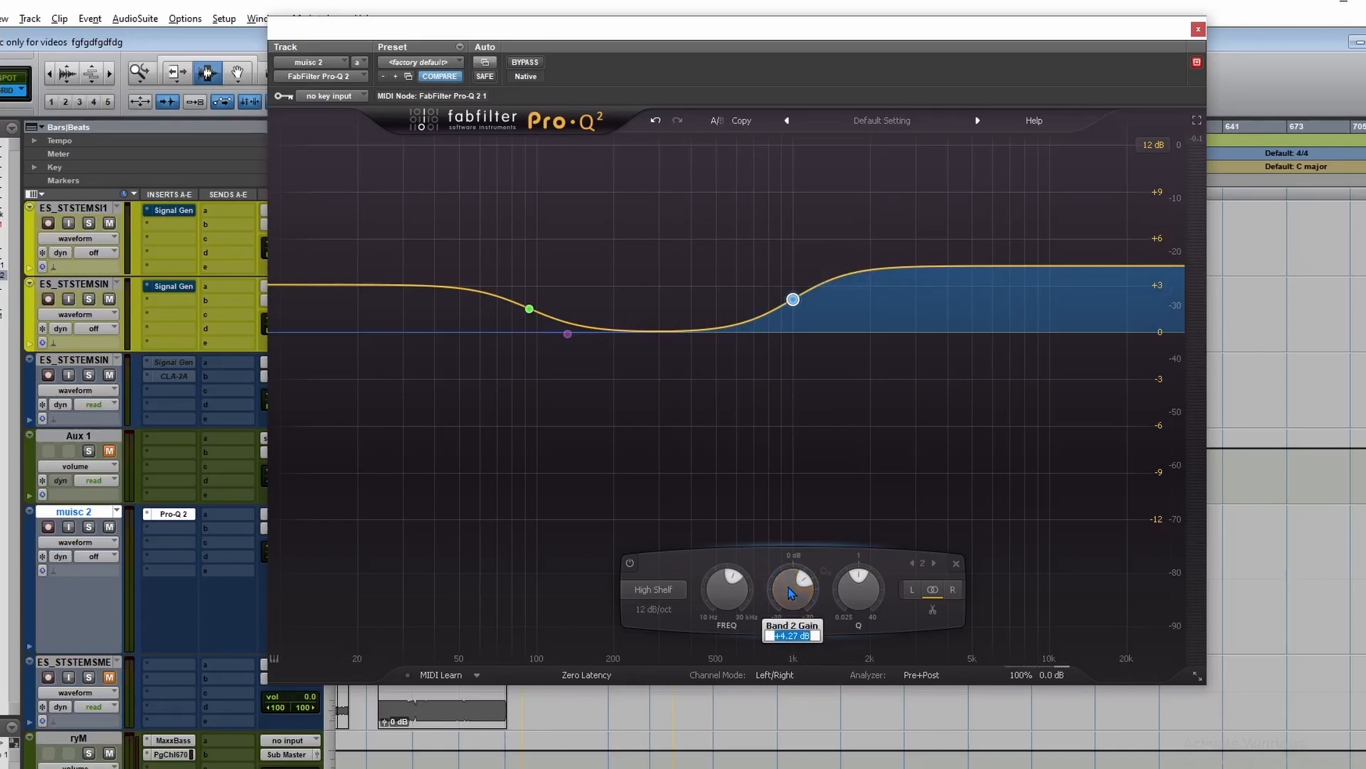
type("6")
key("Return")
left_click_drag(790, 589, 789, 588)
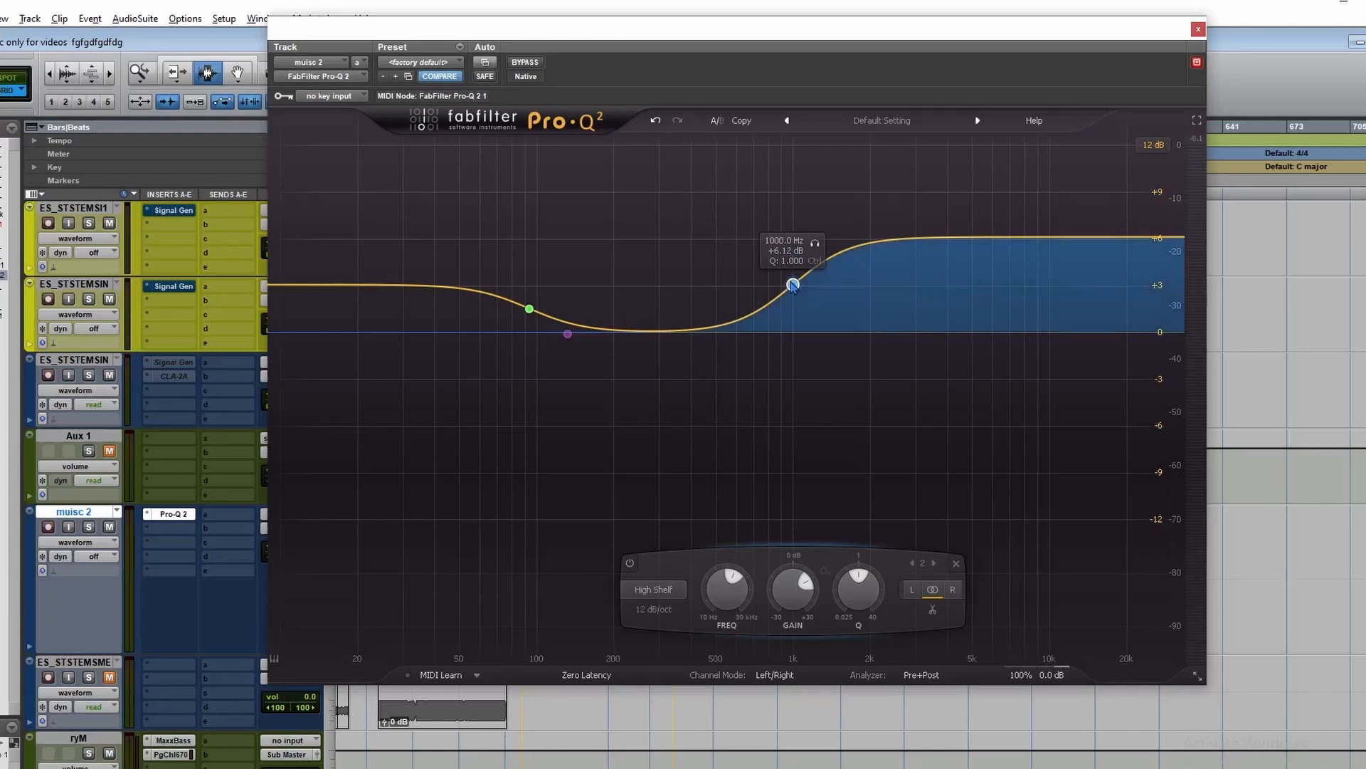
Set the Low Shelf band's frequency to 100 Hz and its gain to 6 dB
left_click(529, 310)
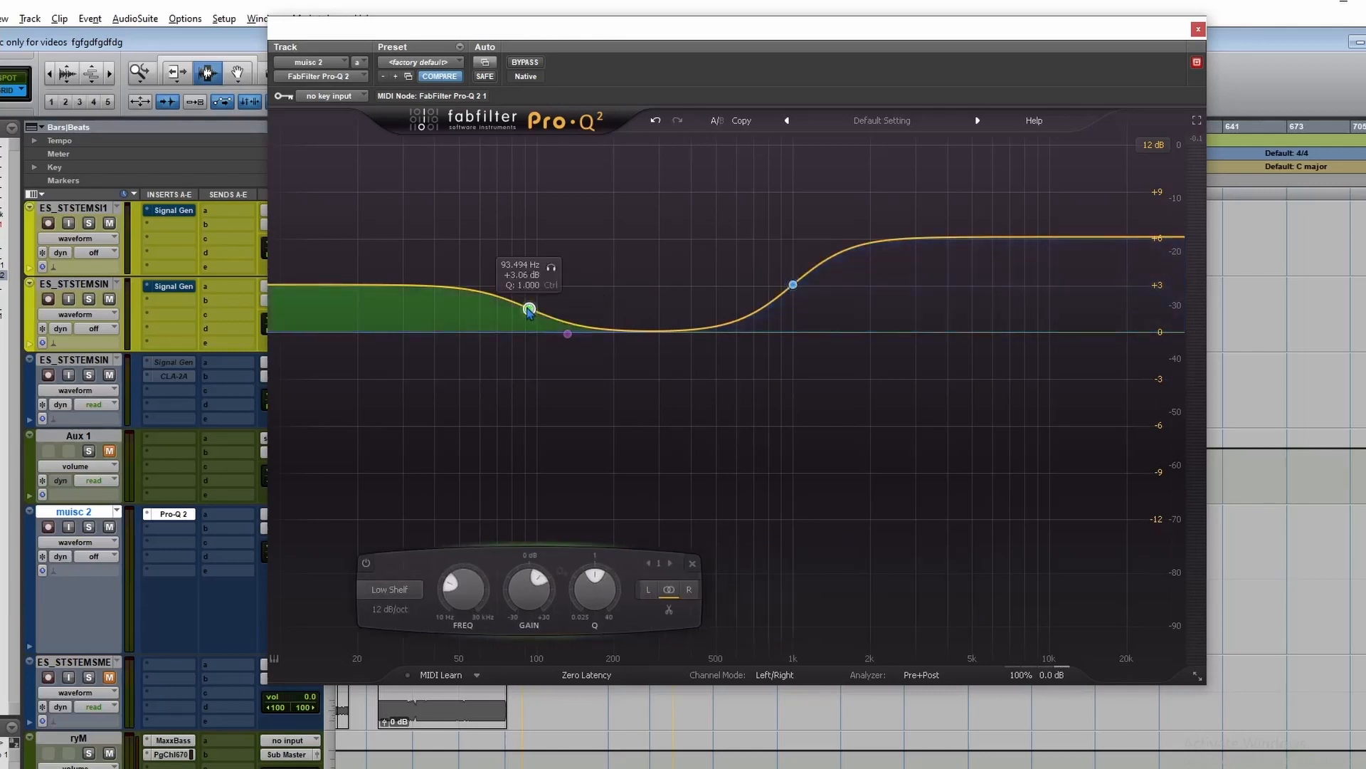
left_click_drag(529, 308, 541, 282)
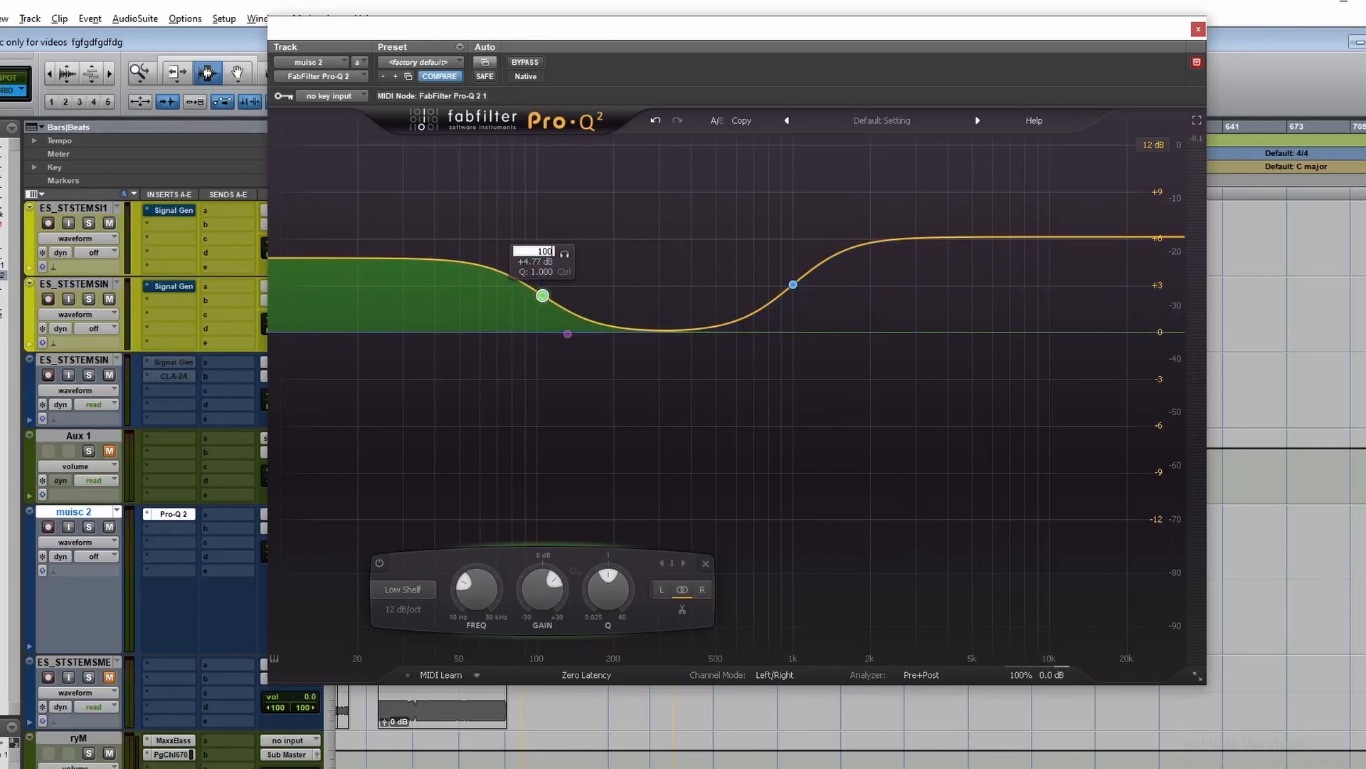
key("Return")
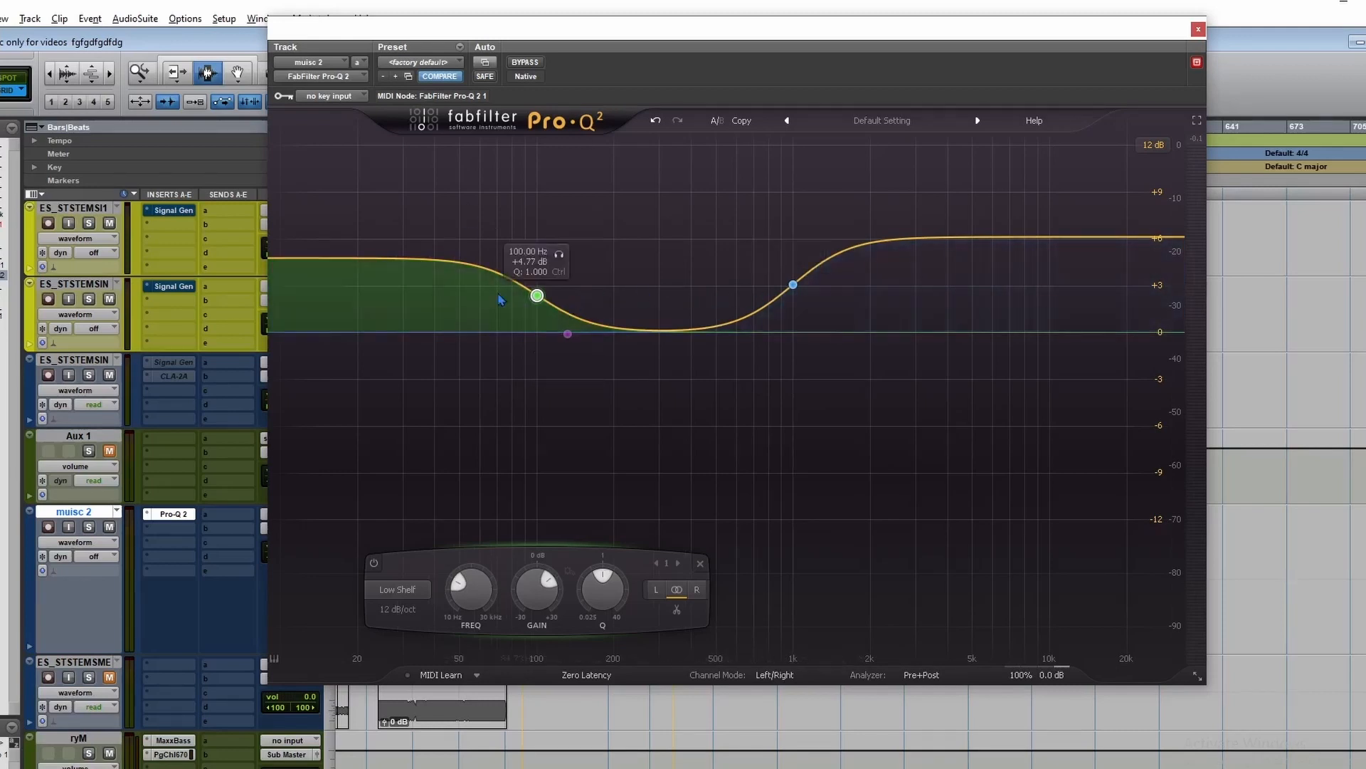
double_click(536, 589)
type("6")
key("Return")
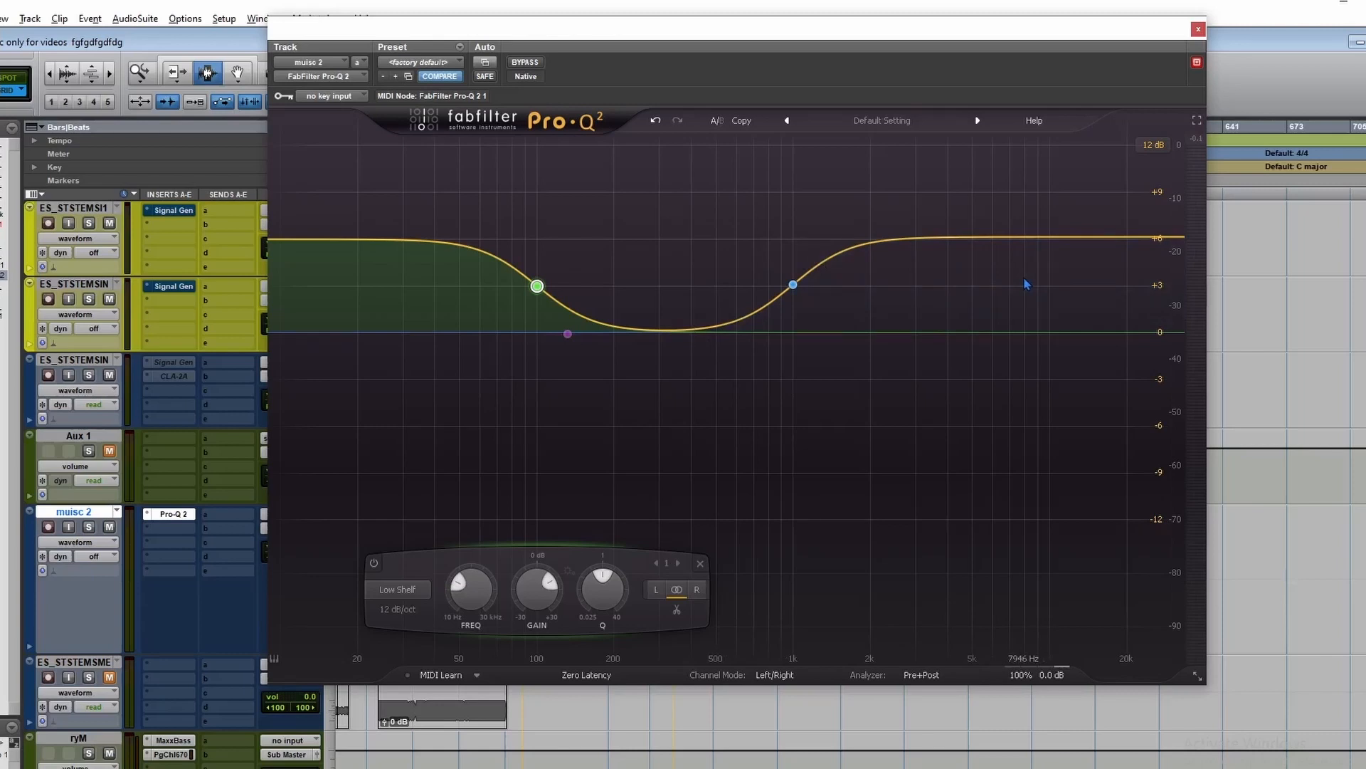
Reset the EQ to the factory default preset and add a Bell band boosted about 7.4 dB near 8768 Hz
left_click(440, 76)
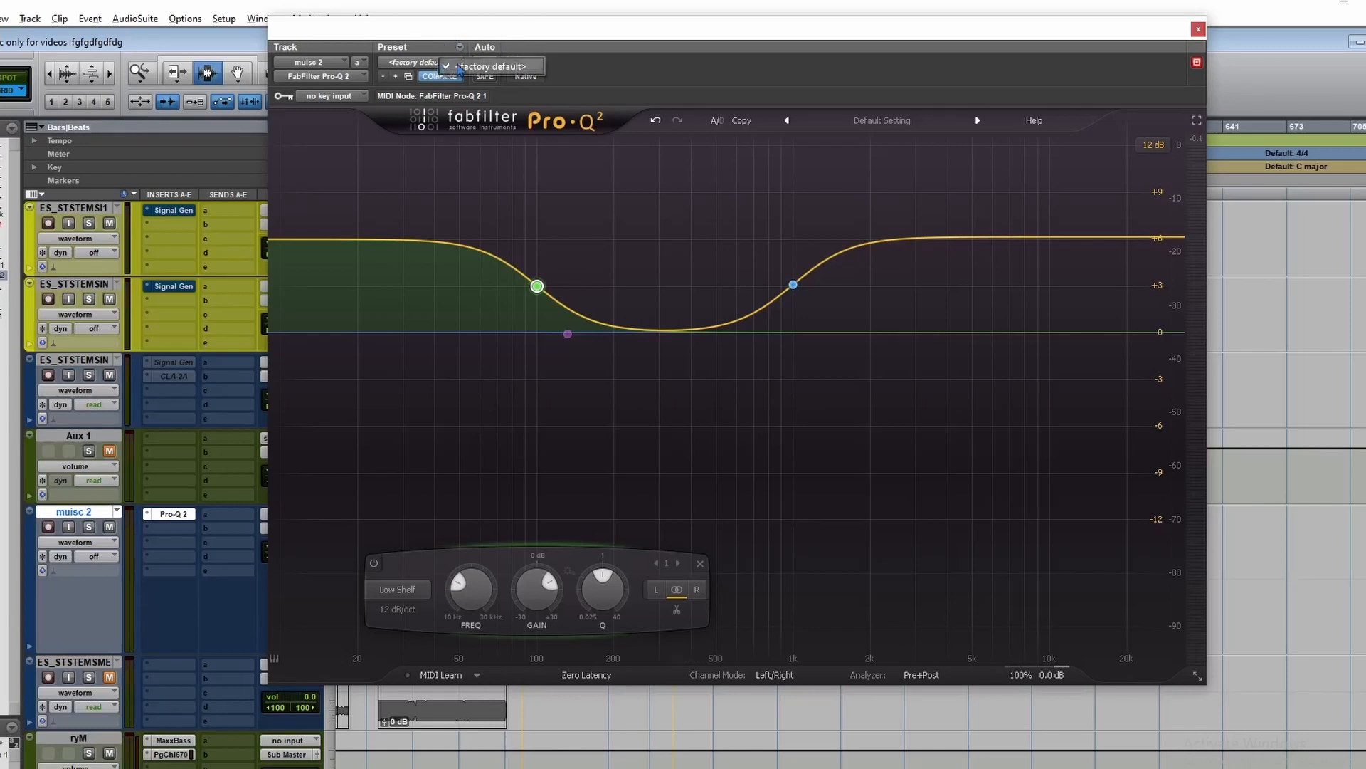
left_click_drag(1012, 291, 1035, 218)
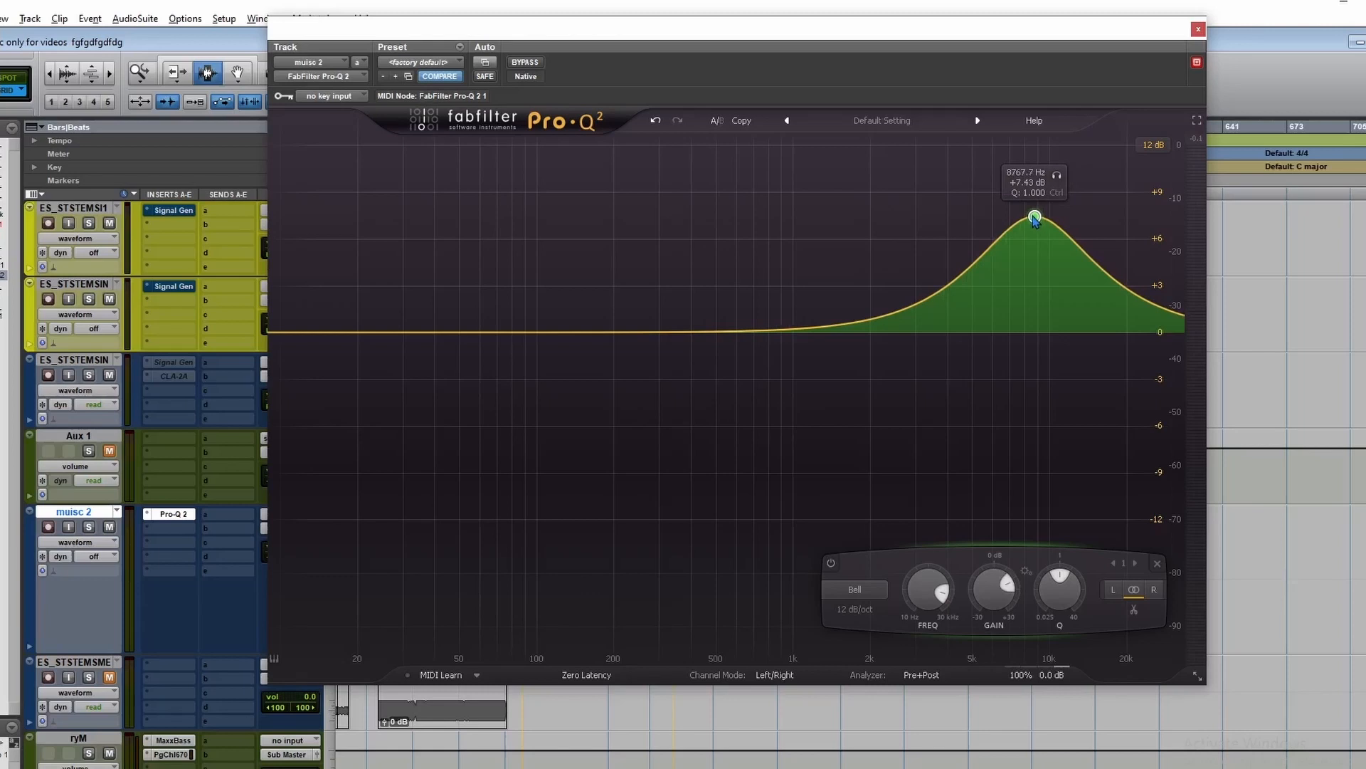
Play the music clip and shift the Bell band to about 9473 Hz with a boost of about 8.1 dB
left_click_drag(938, 39, 540, 74)
left_click(851, 537)
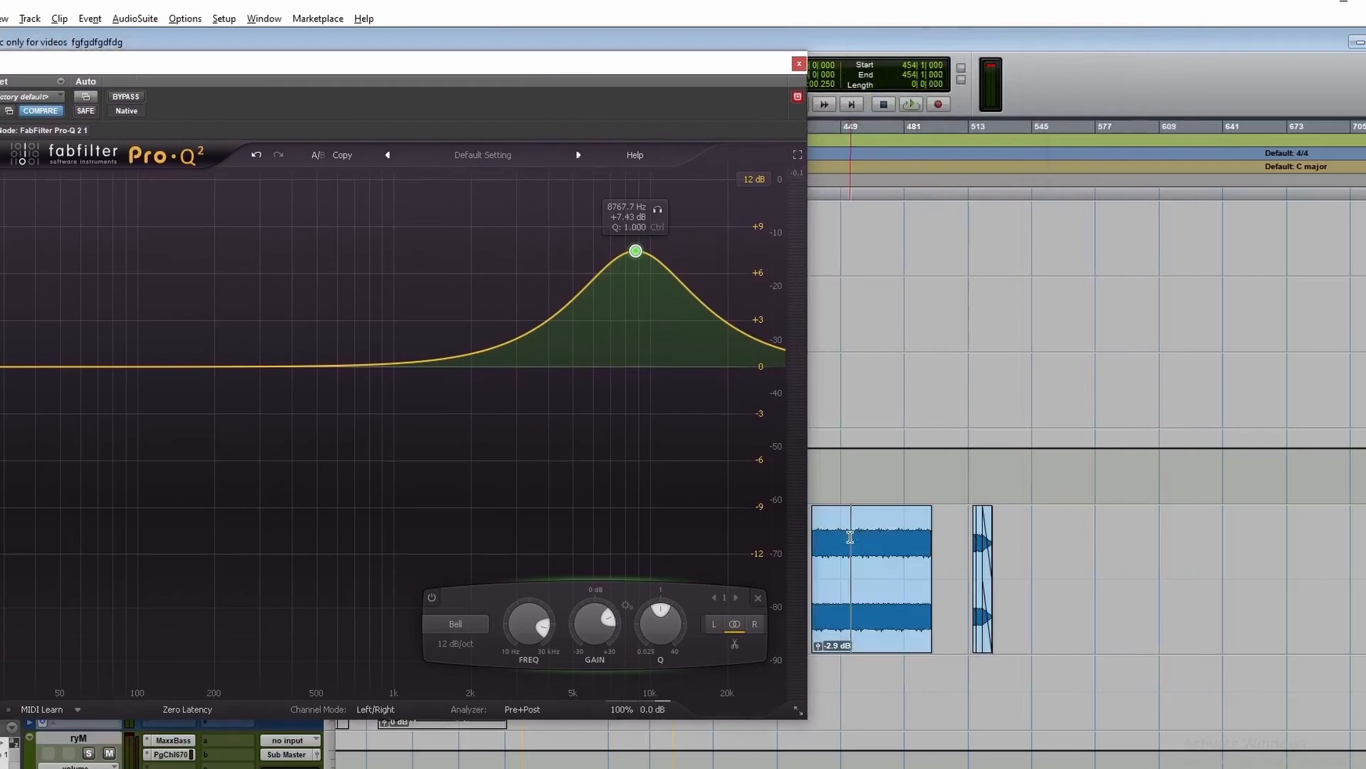
key("space")
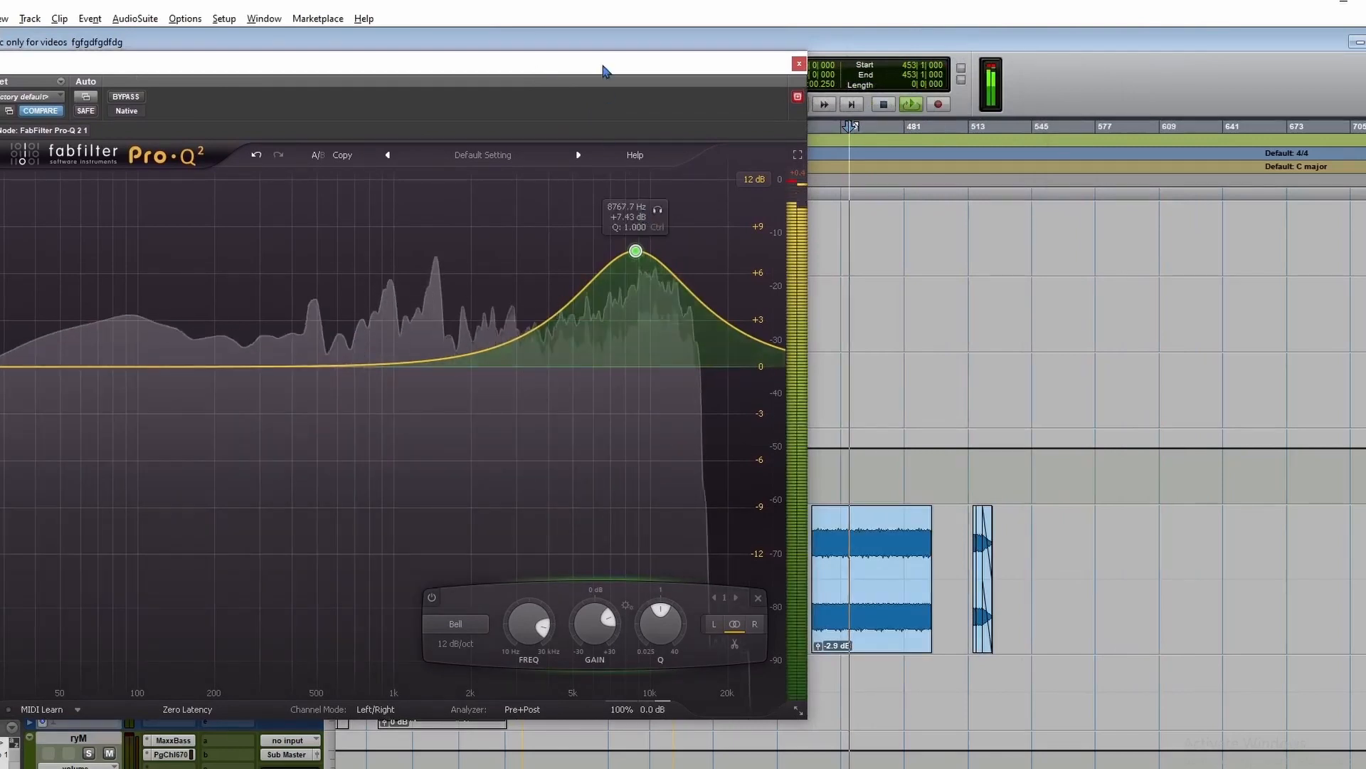
left_click_drag(610, 63, 822, 54)
left_click_drag(849, 244, 857, 230)
Compare the track with the EQ bypassed and active, and stop playback
left_click(331, 89)
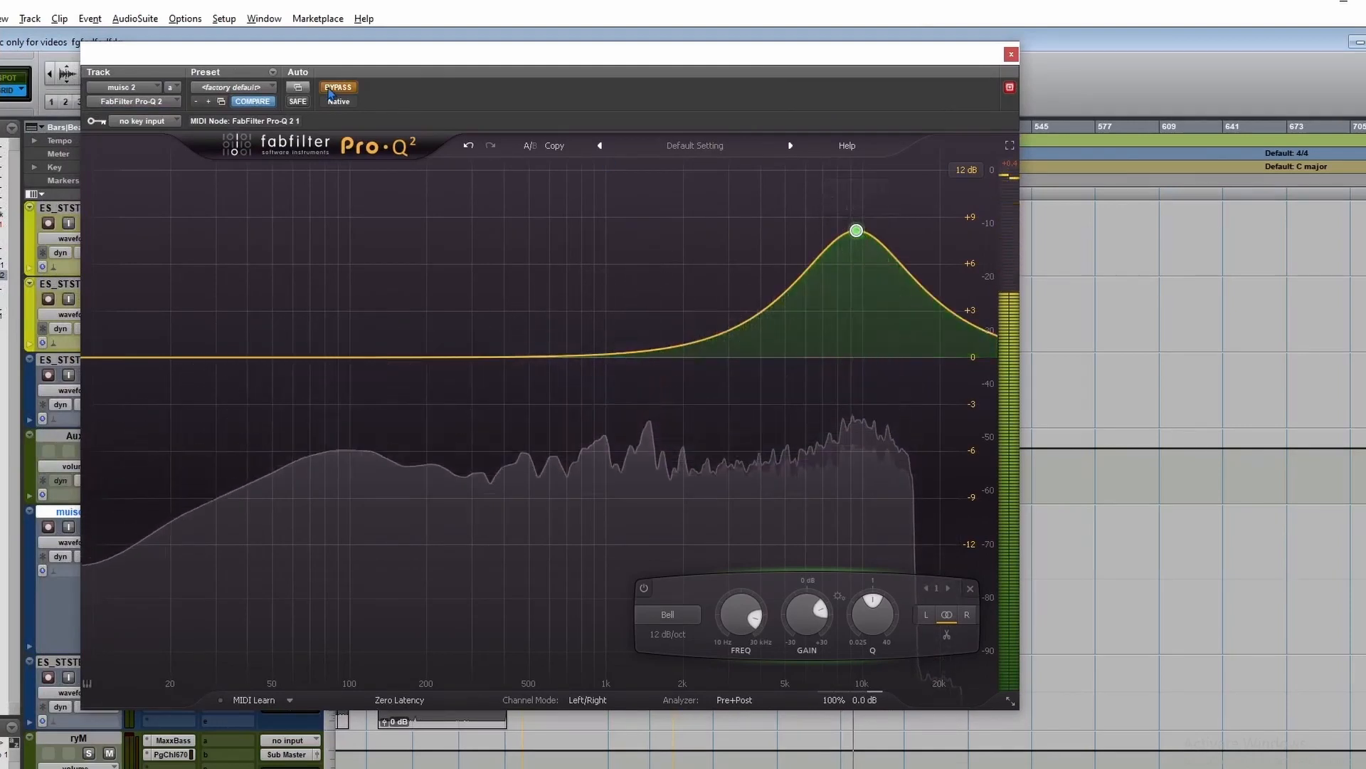
left_click(330, 89)
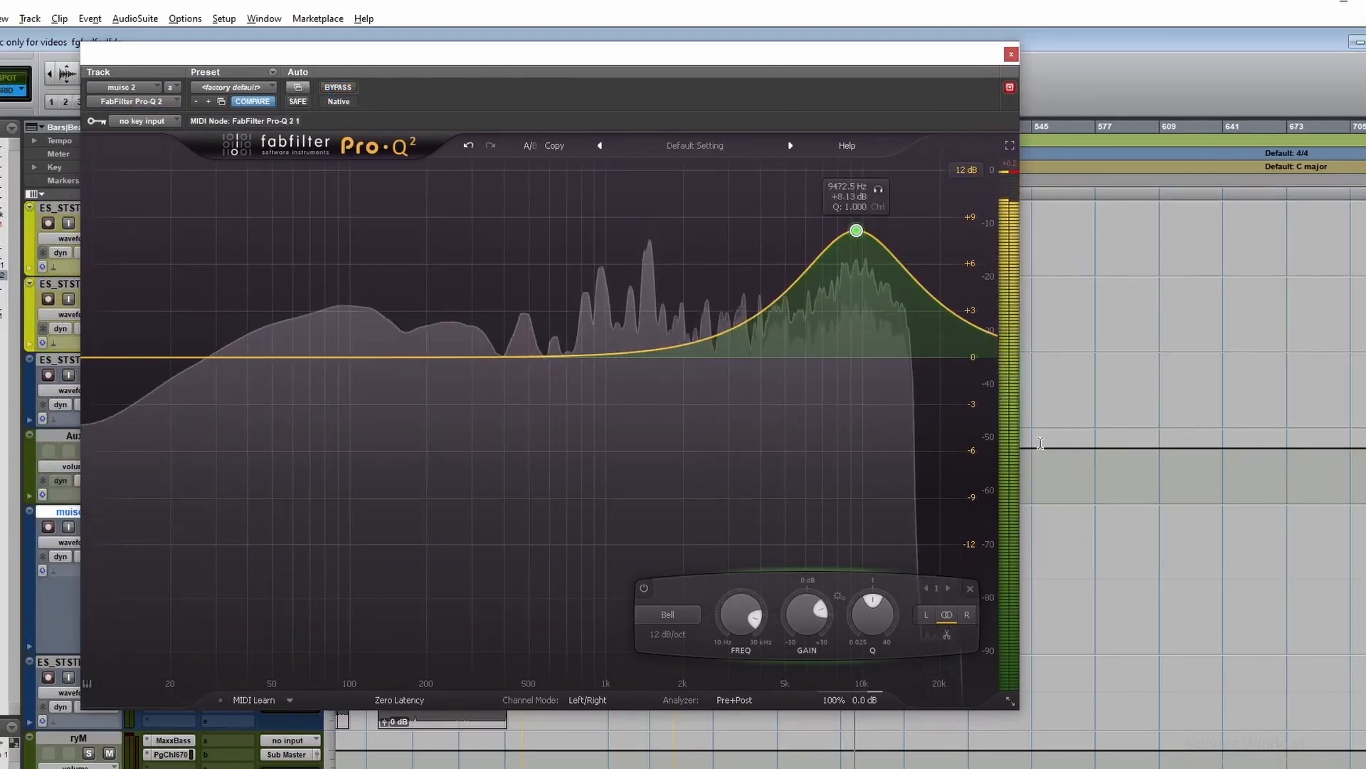
key("space")
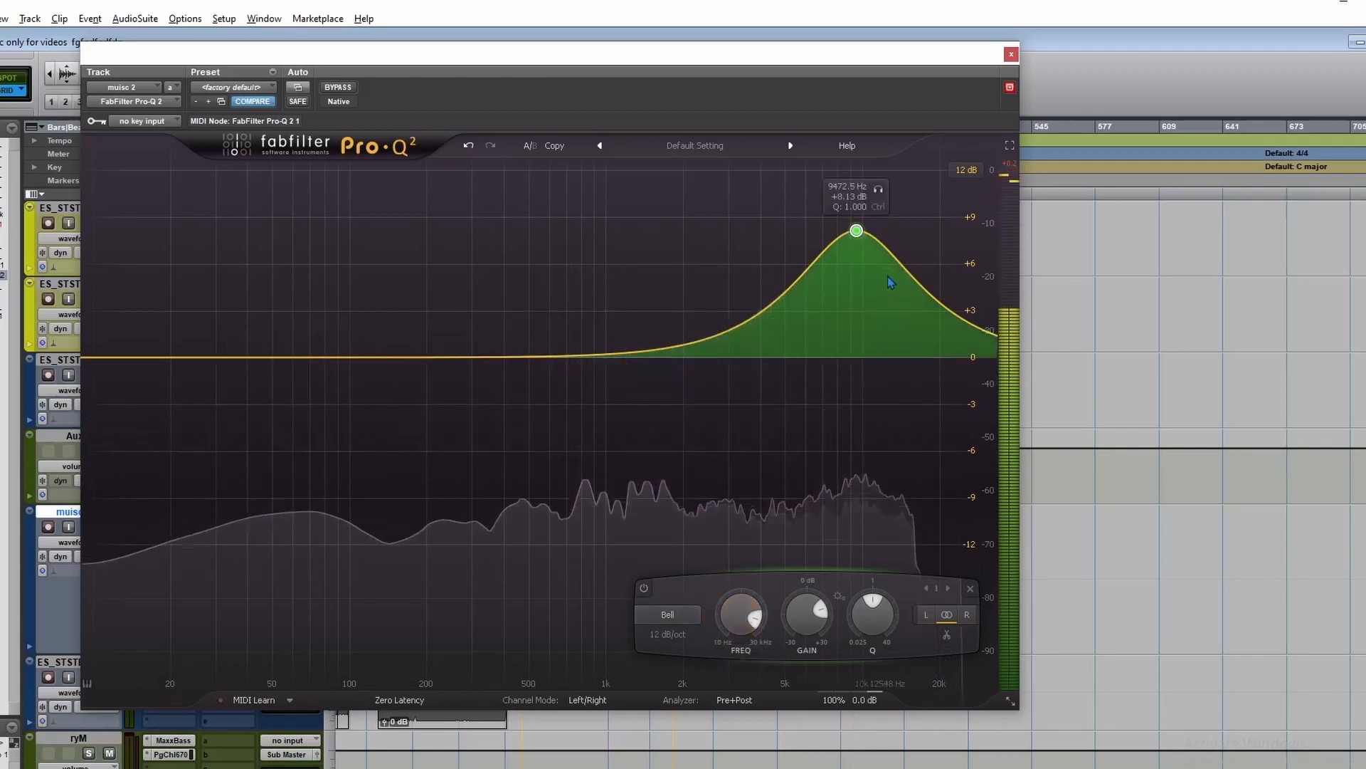
Change the boosted Bell band's shape to High Shelf
left_click(886, 276)
left_click(856, 229)
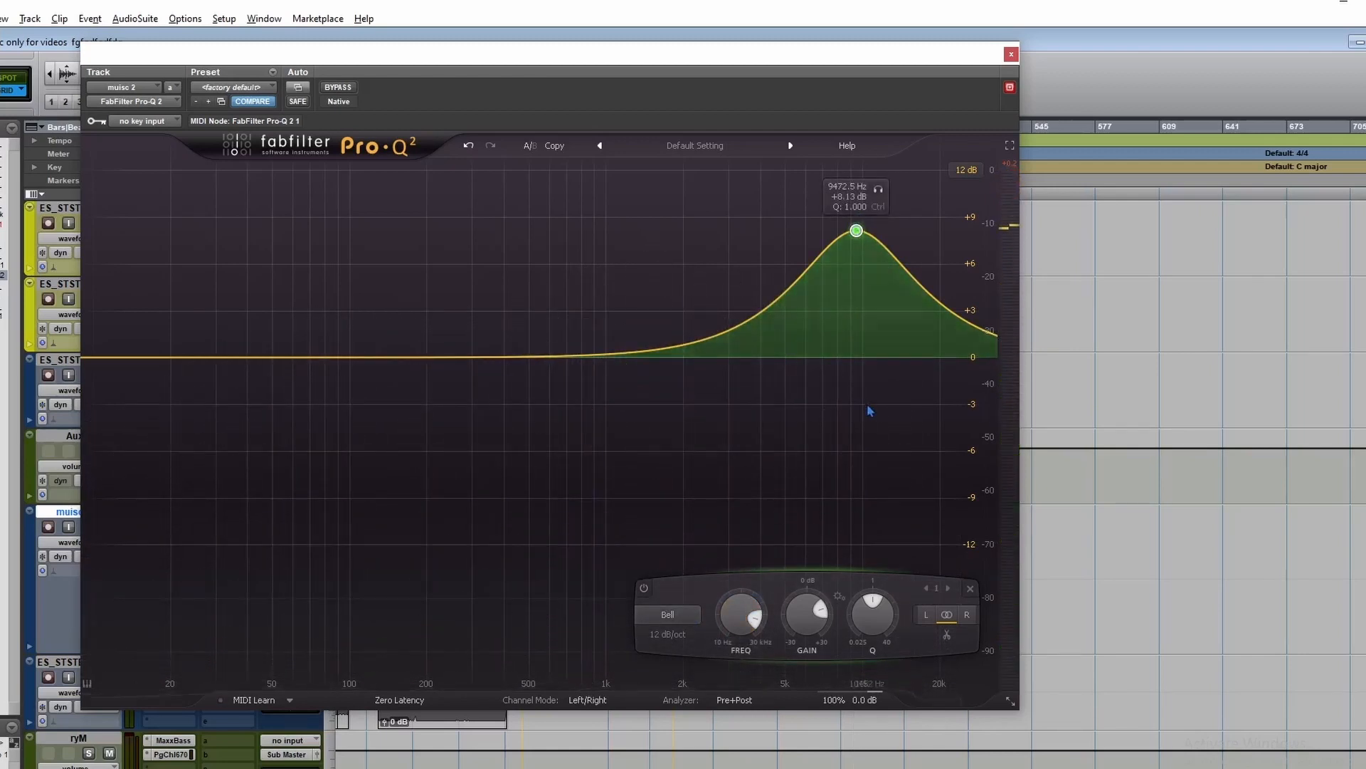
left_click(681, 616)
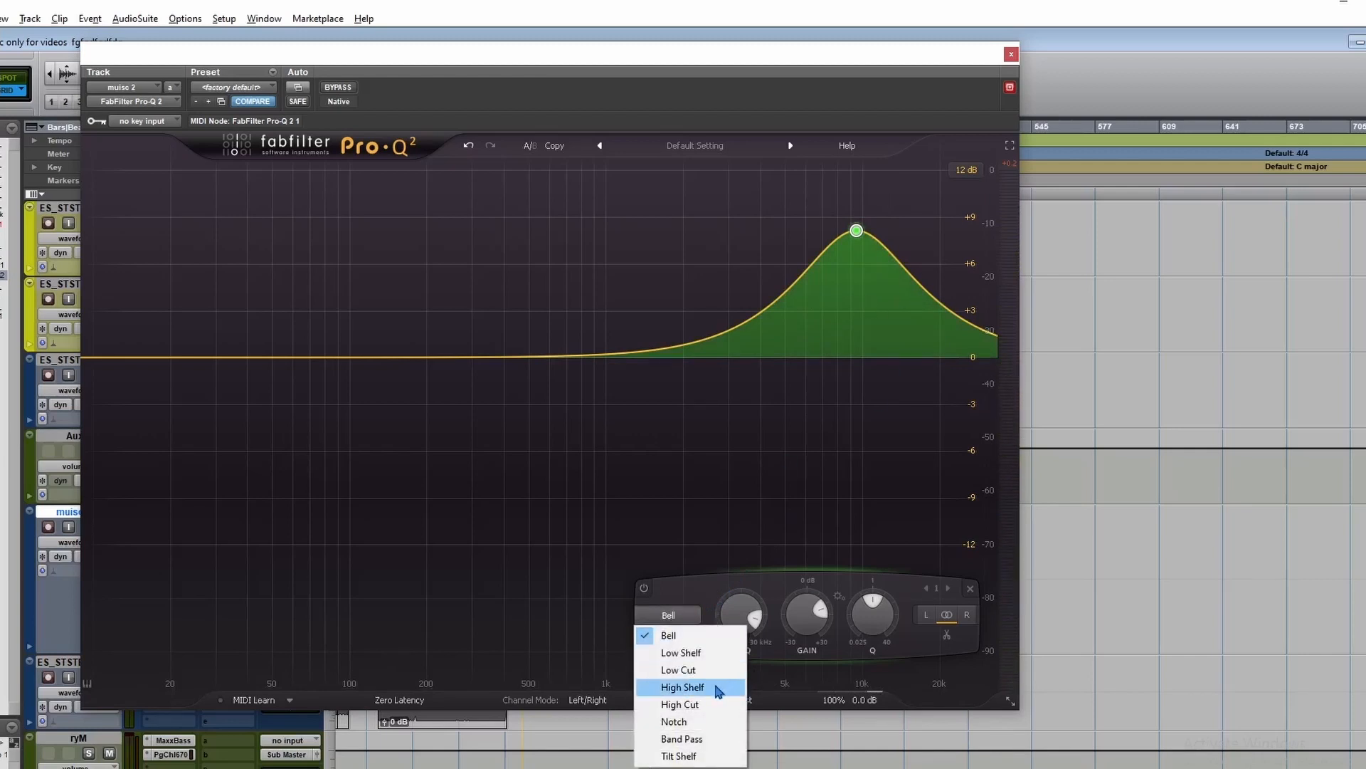
left_click(815, 55)
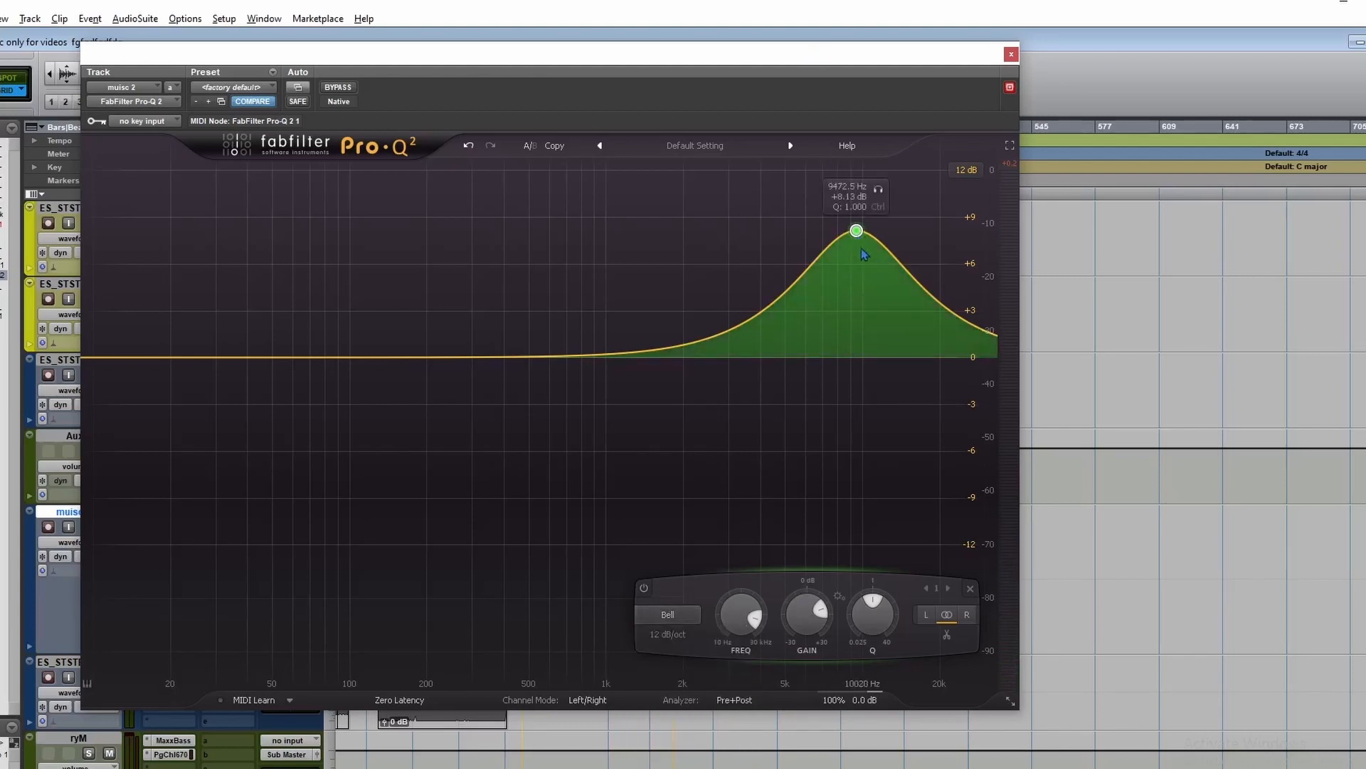
left_click(668, 614)
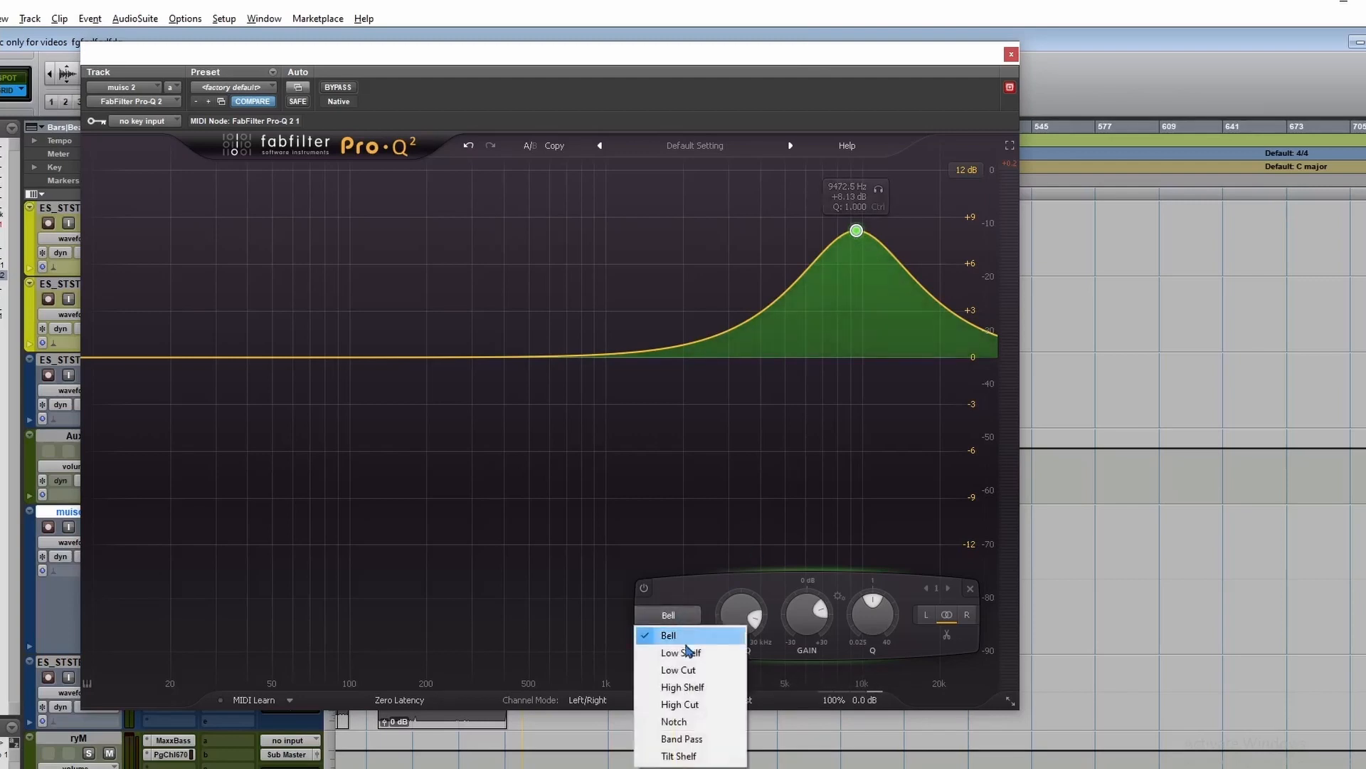
left_click(695, 687)
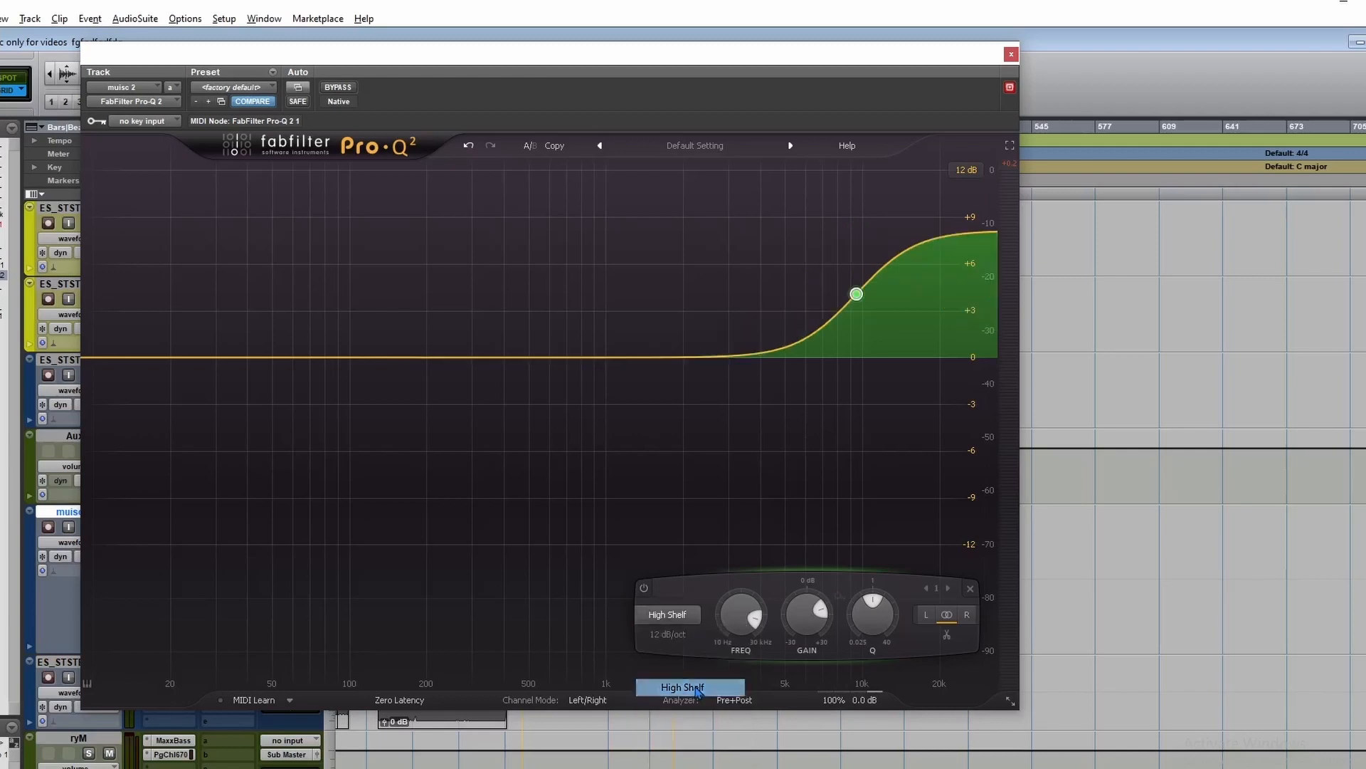
During playback, lower the High Shelf band to about 5475 Hz with about 7.7 dB of boost, and stop the track
key("space")
left_click_drag(856, 294, 789, 297)
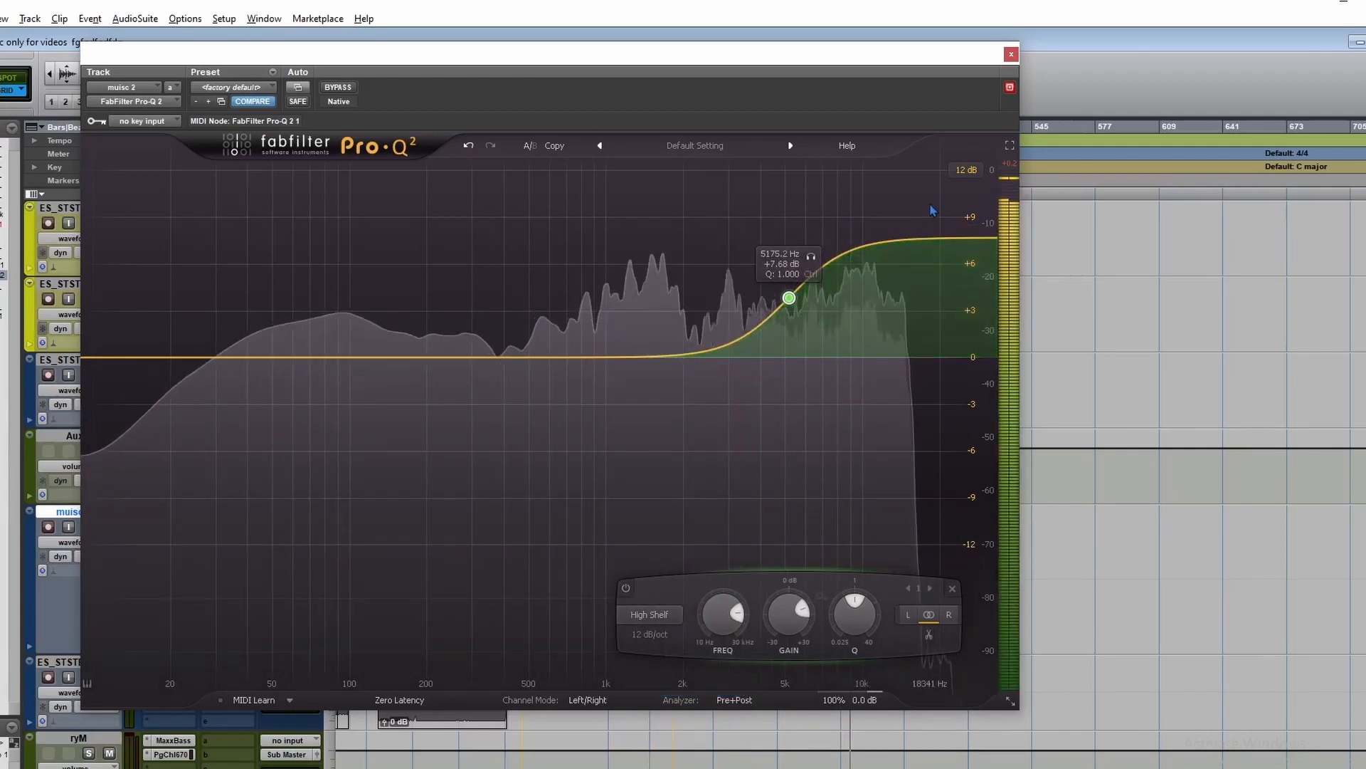
mouse_move(789, 298)
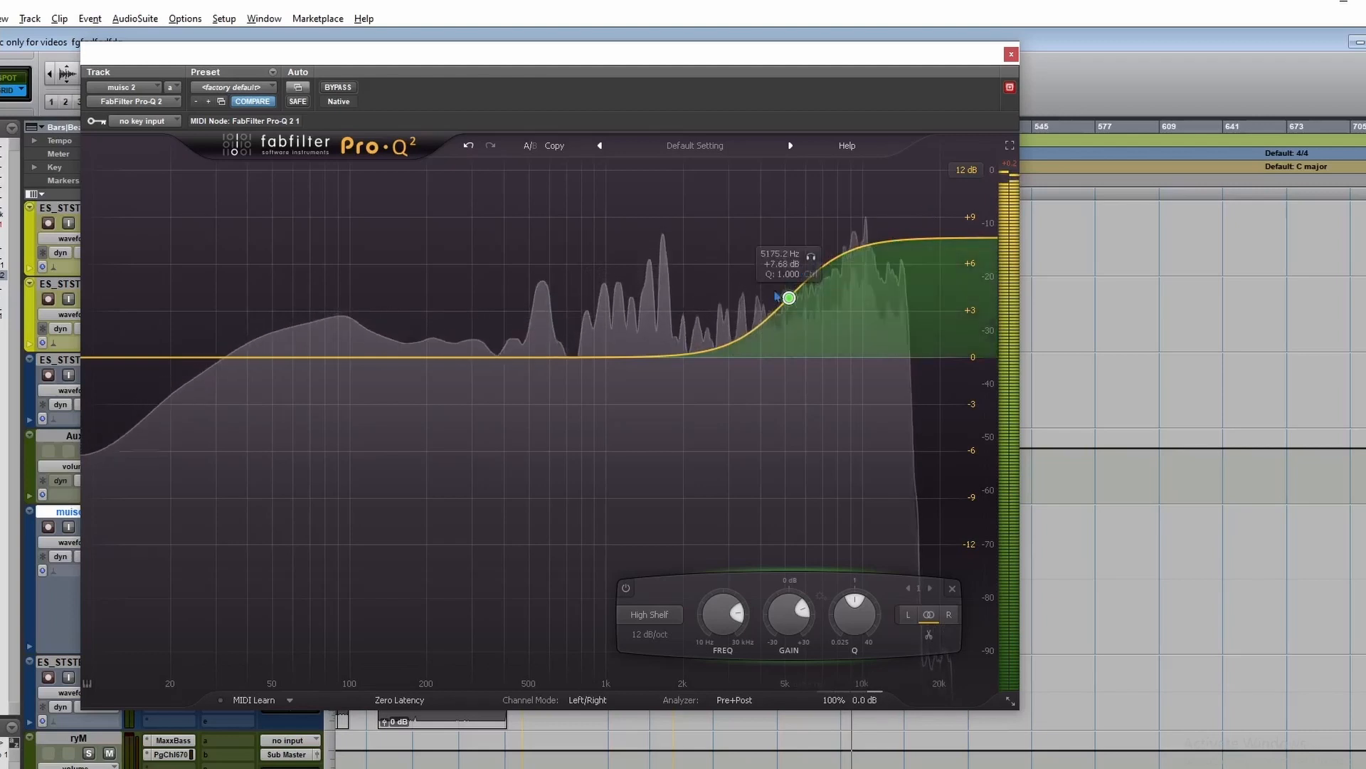
left_click_drag(788, 299, 795, 297)
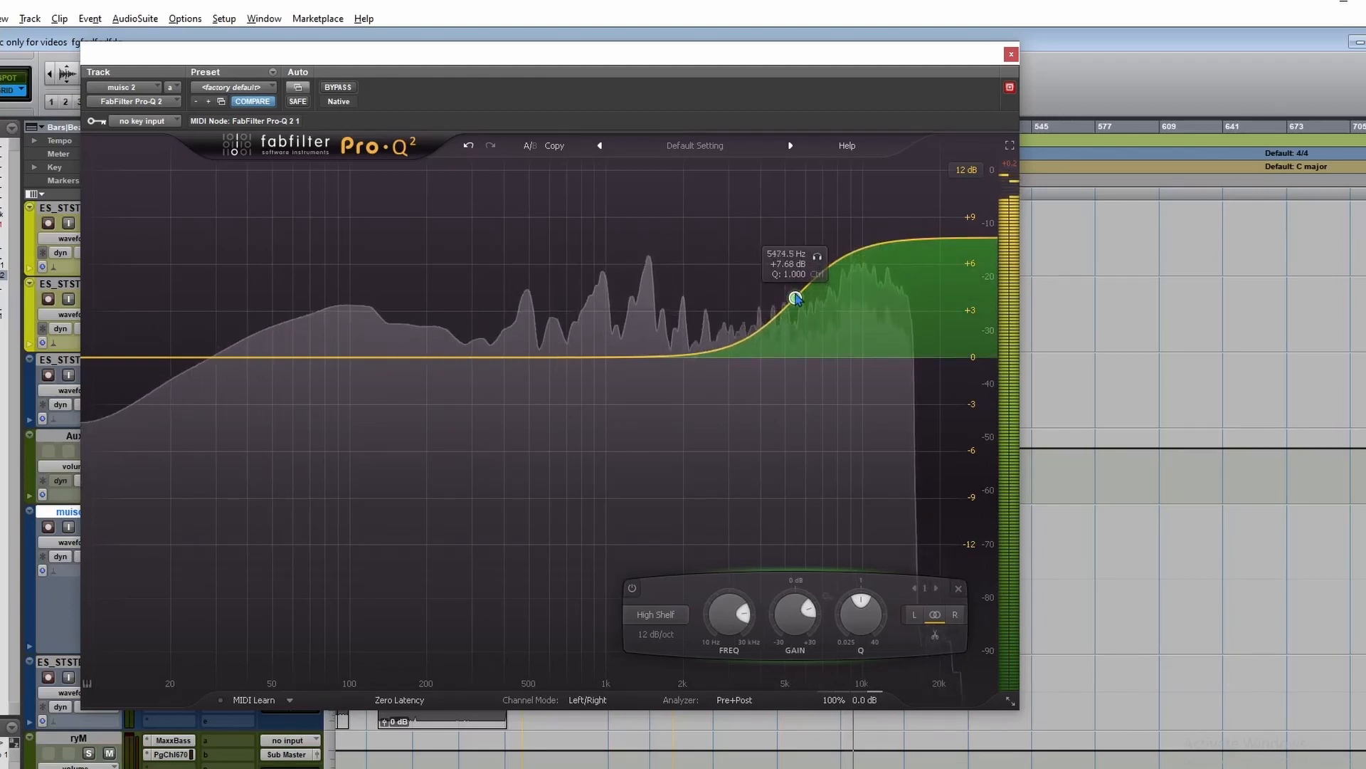
key("space")
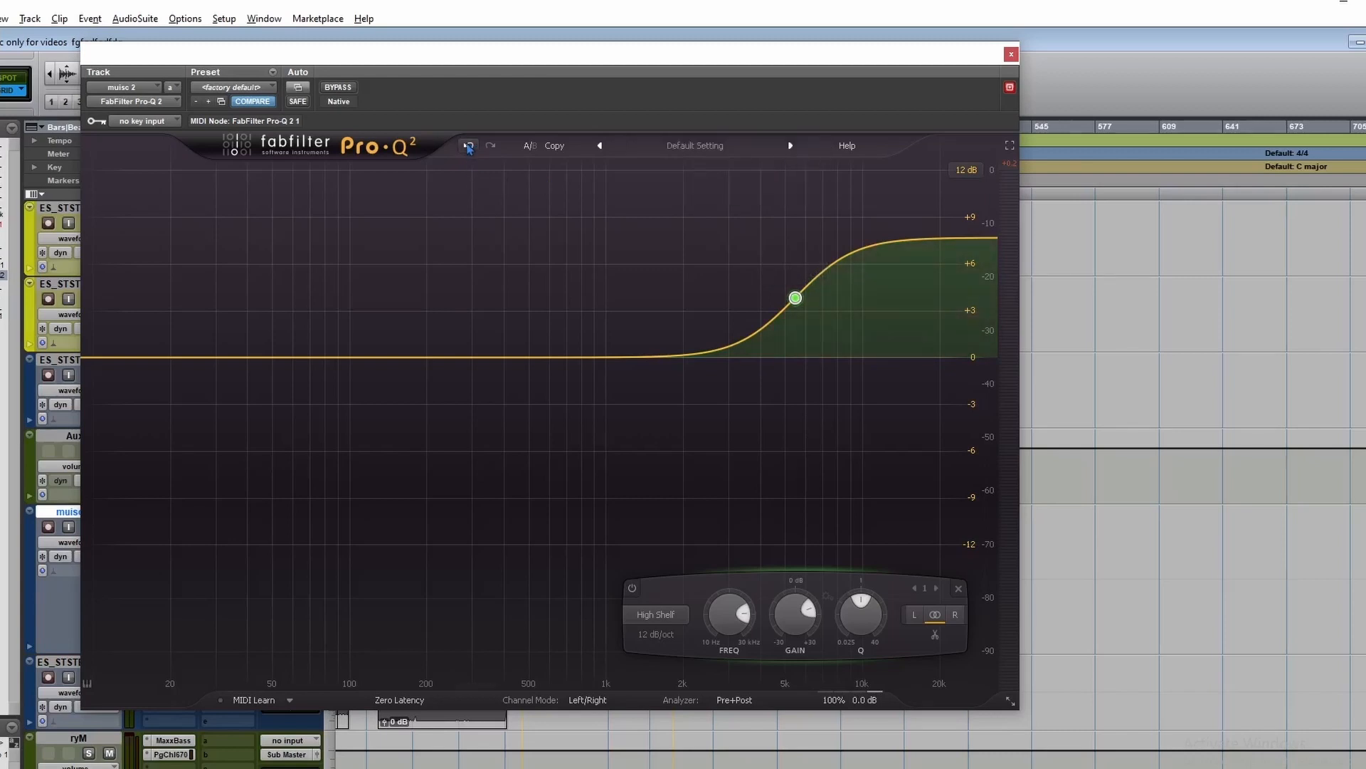
Play the track and compare the Bell and High Shelf versions by repeatedly undoing and redoing the band changes
key("space")
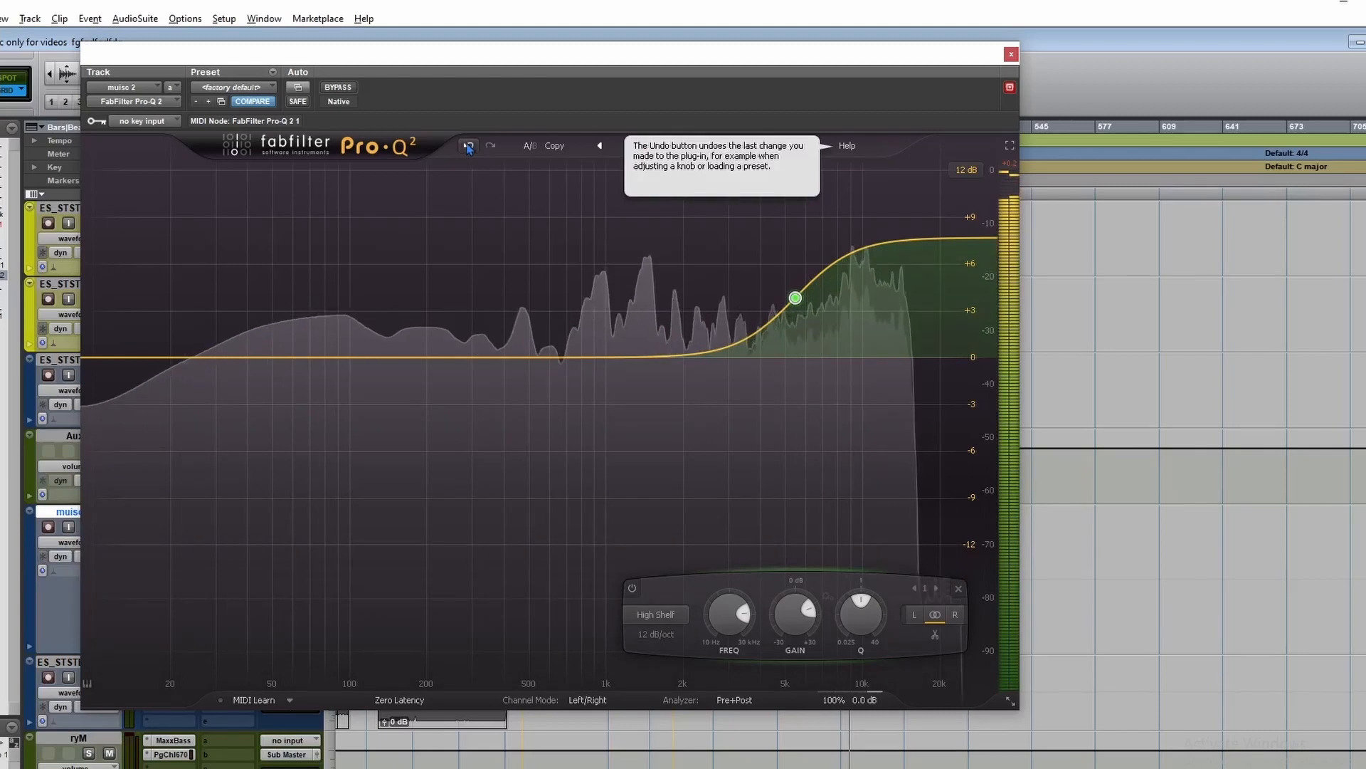
left_click(468, 147)
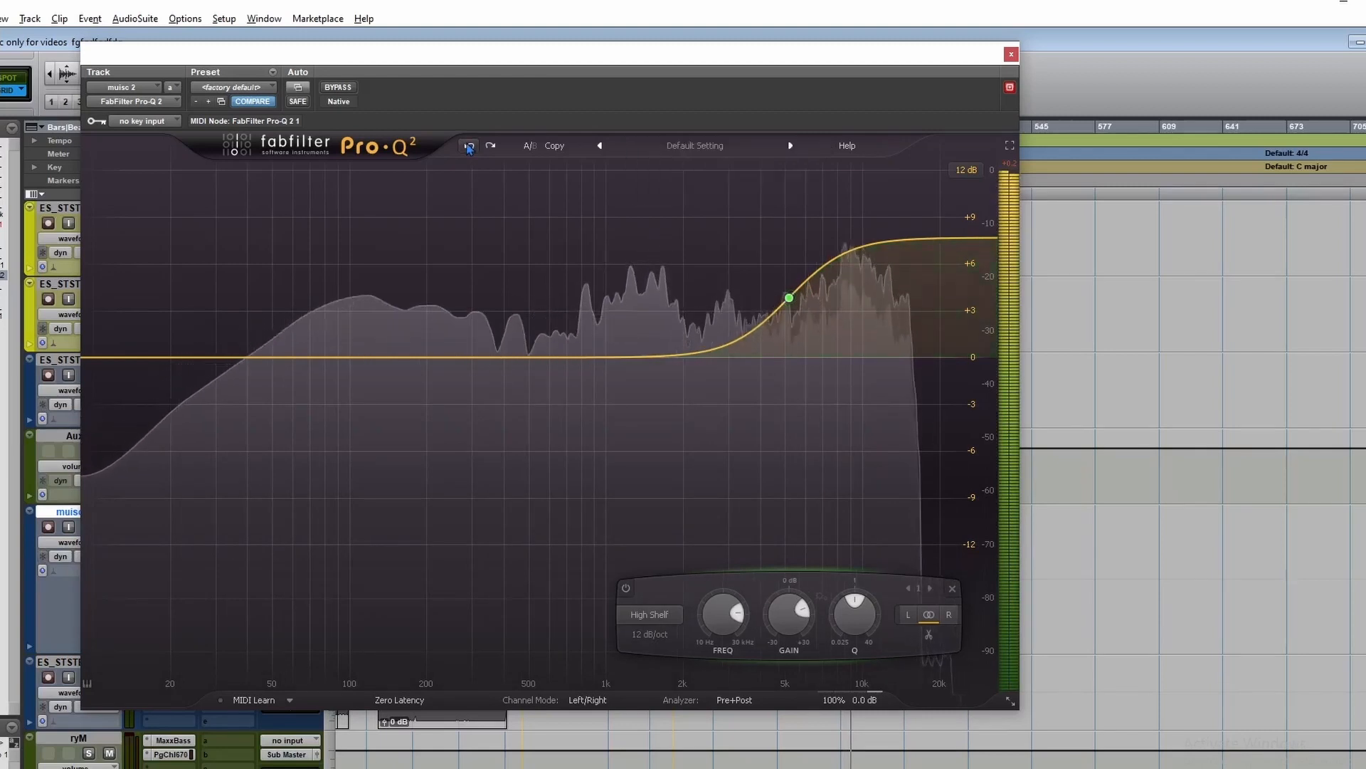
left_click(469, 148)
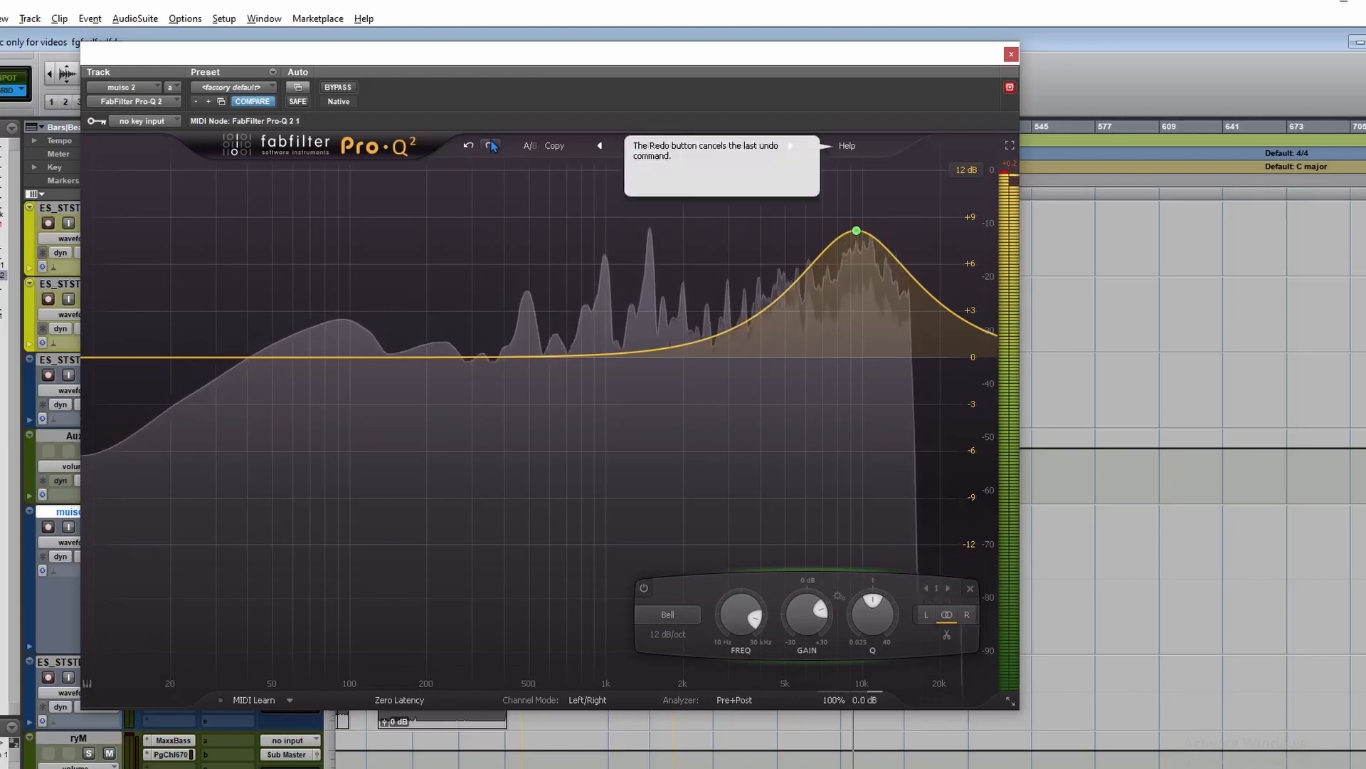
left_click(491, 146)
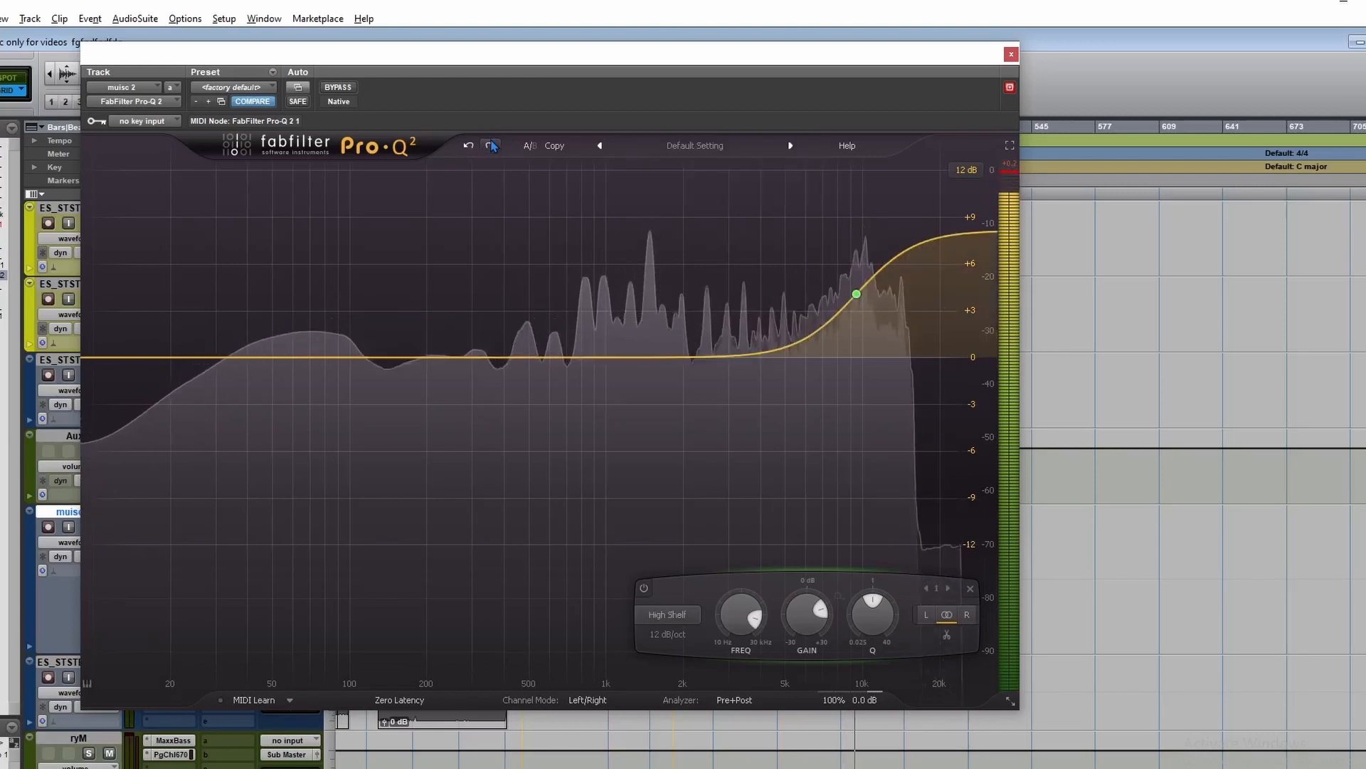
left_click(491, 146)
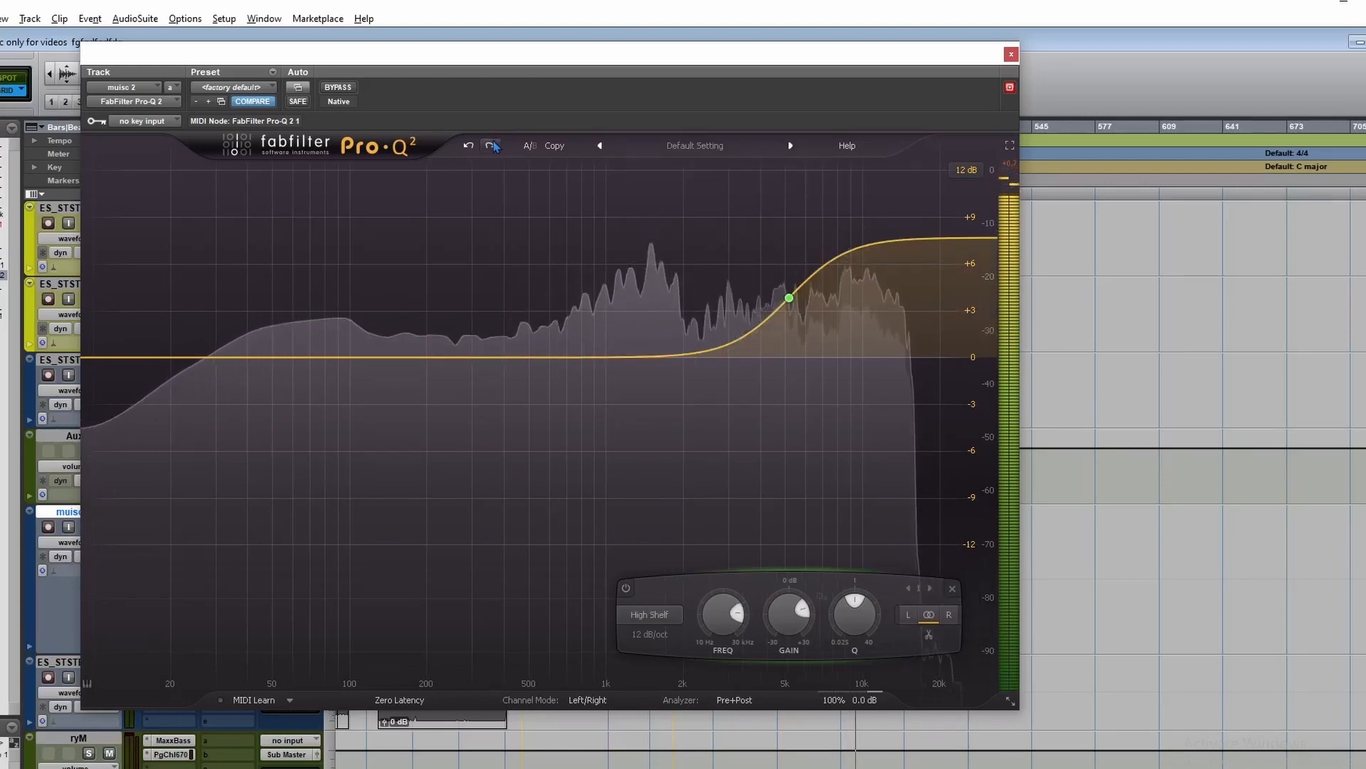
left_click(468, 146)
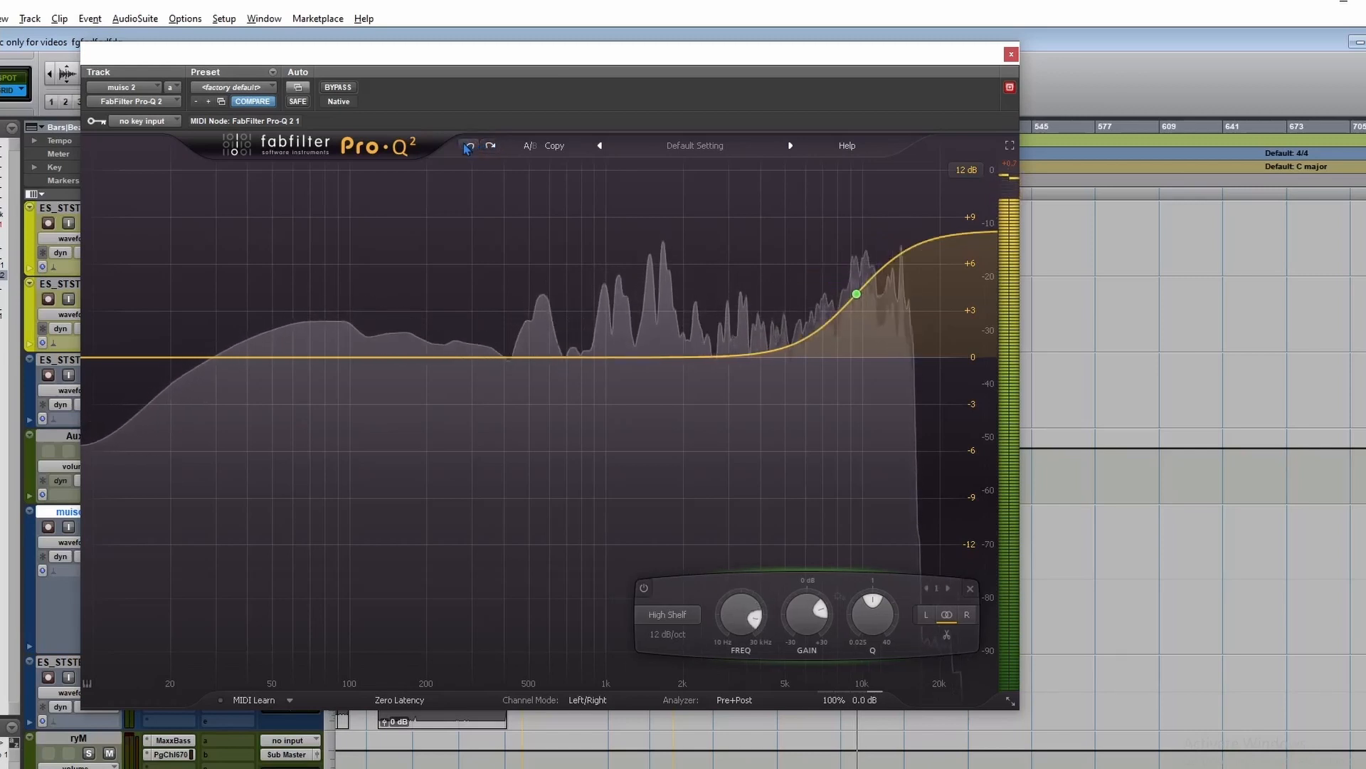
left_click(468, 146)
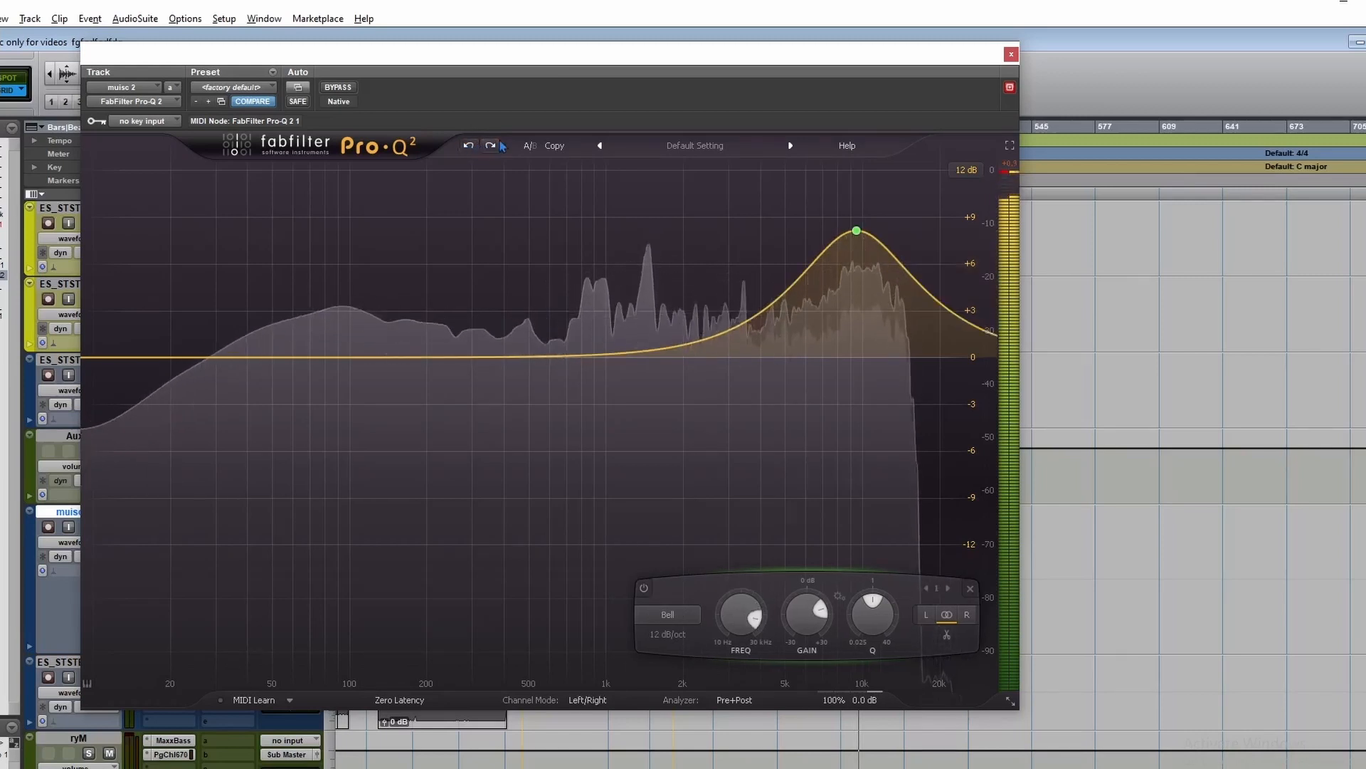
left_click(491, 146)
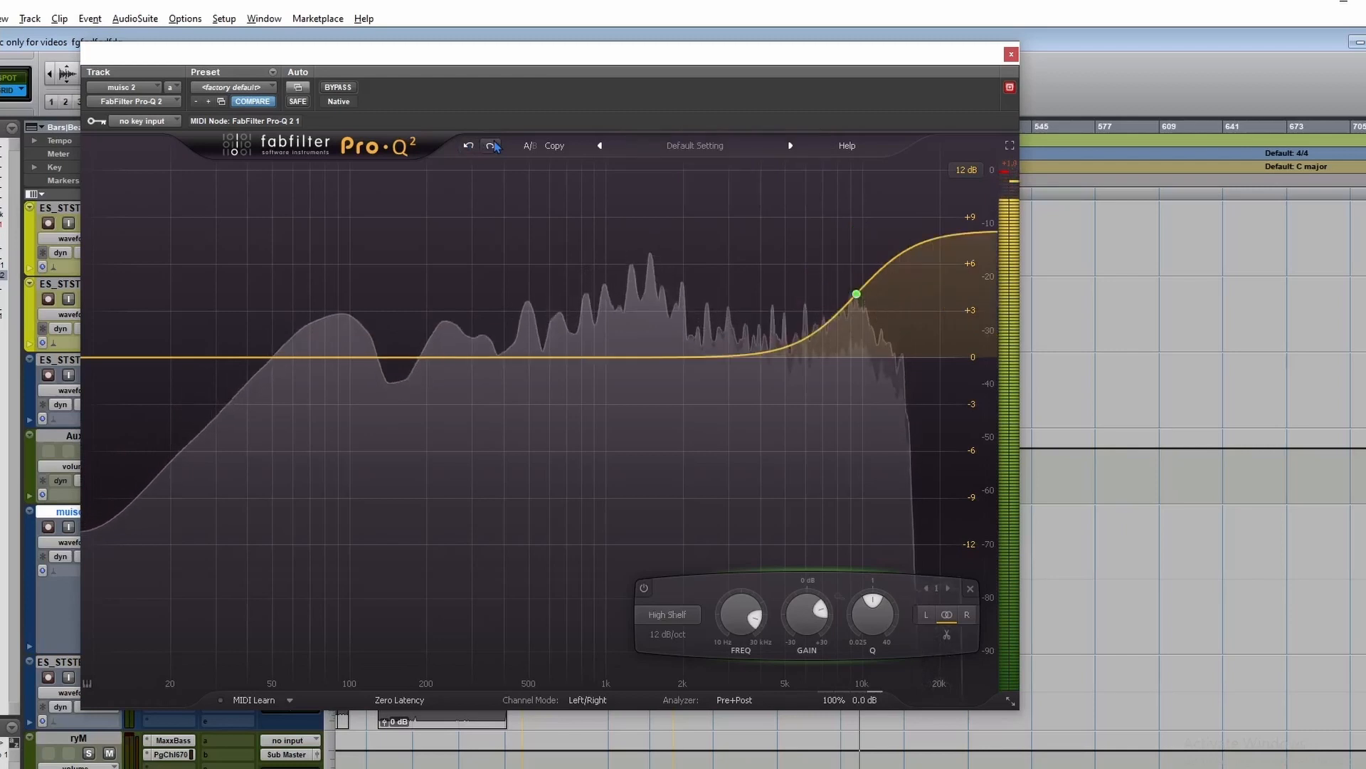
left_click(491, 146)
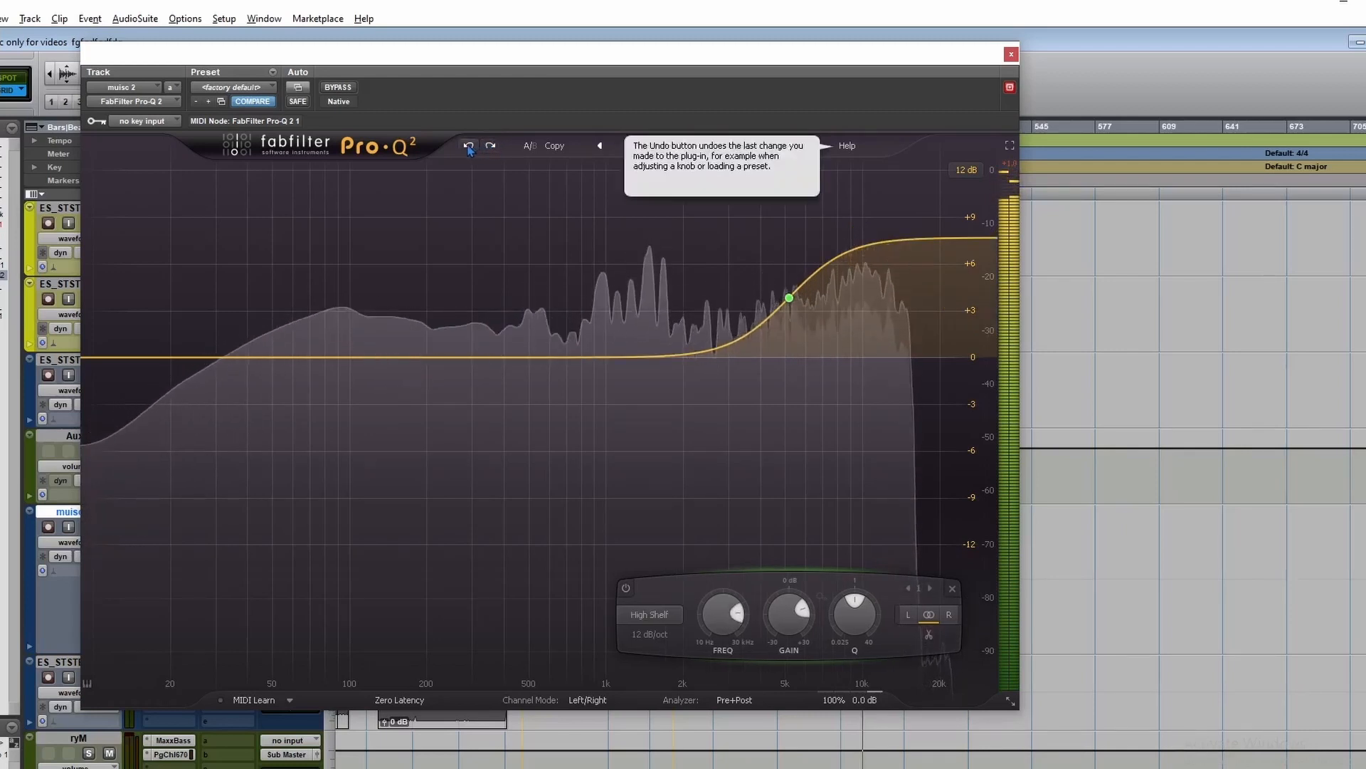
Undo the band changes back to the original Bell band near 8768 Hz, and stop playback
left_click(469, 146)
left_click(468, 145)
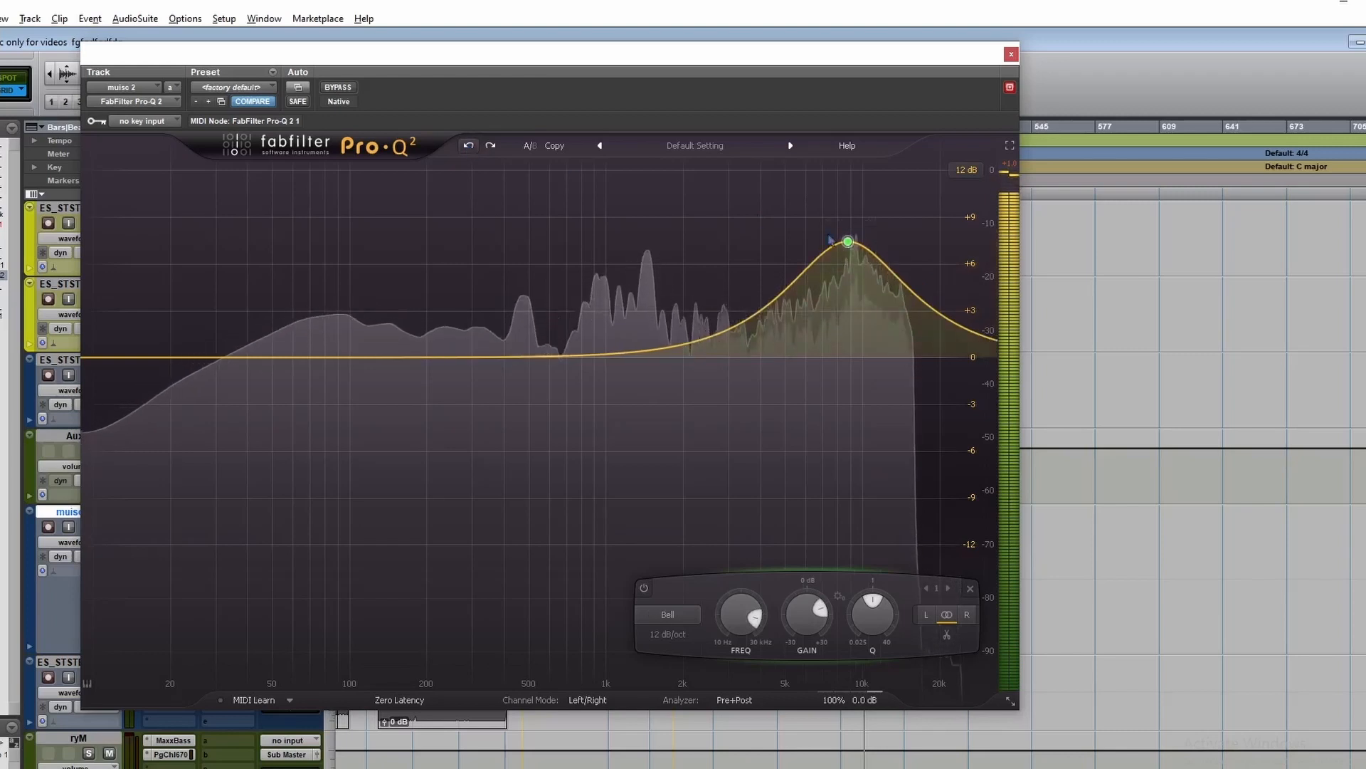
key("space")
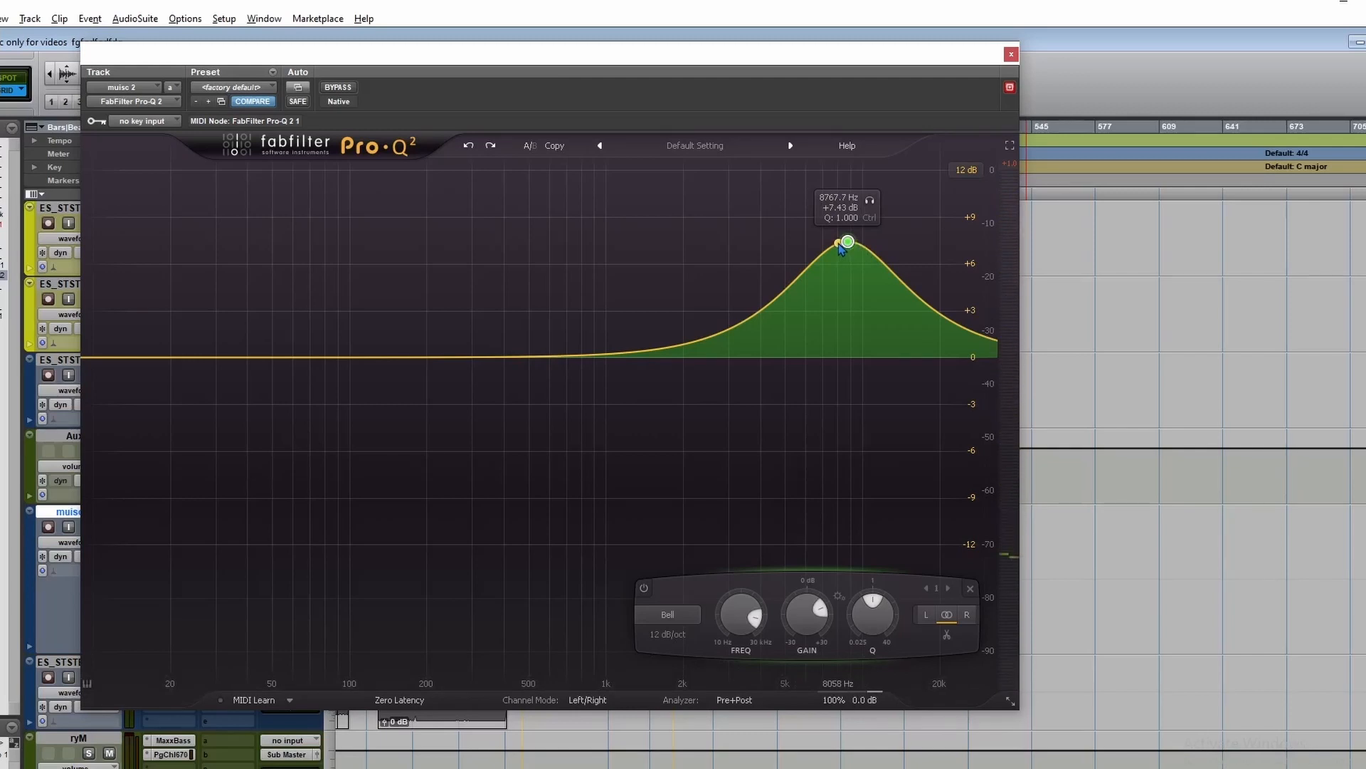
Change the Bell band's shape to Low Cut and move it down to about 240 Hz with a Q of about 0.99
left_click(667, 613)
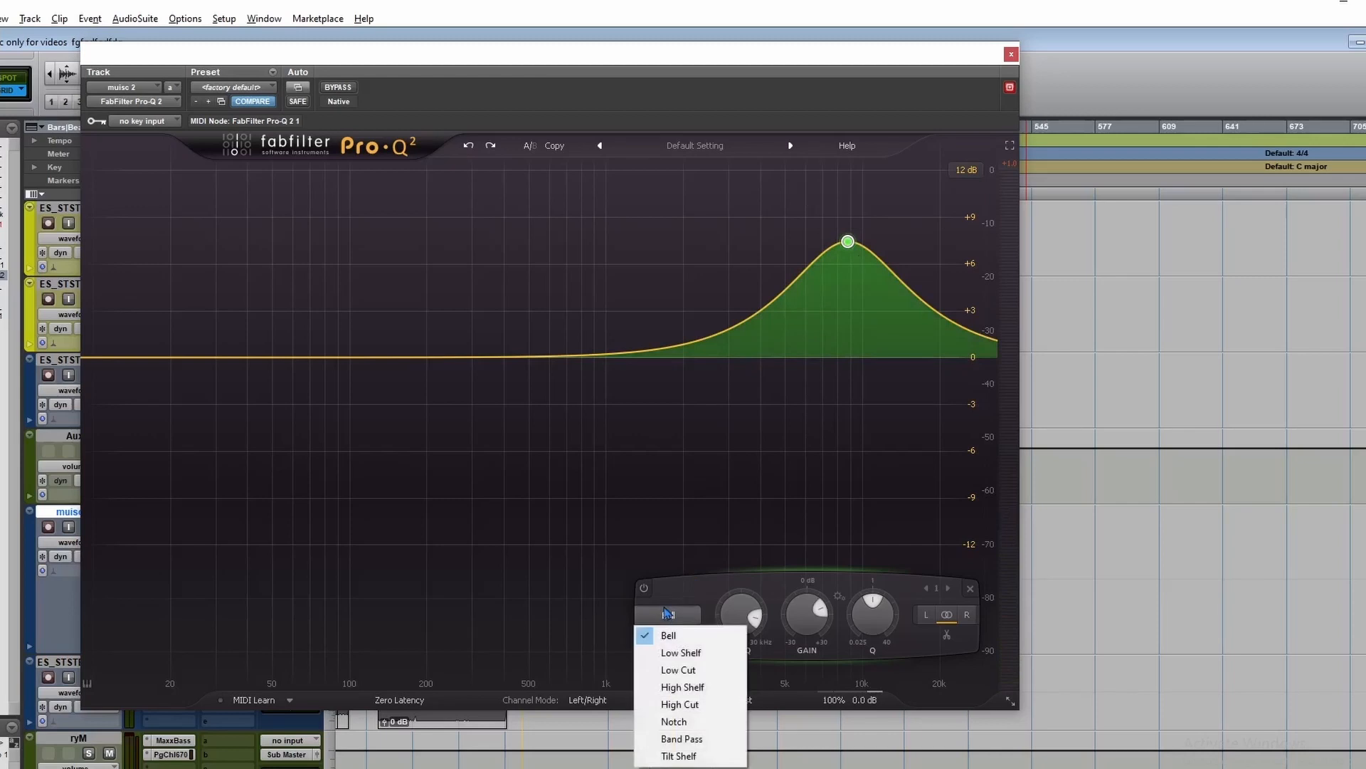
left_click(680, 670)
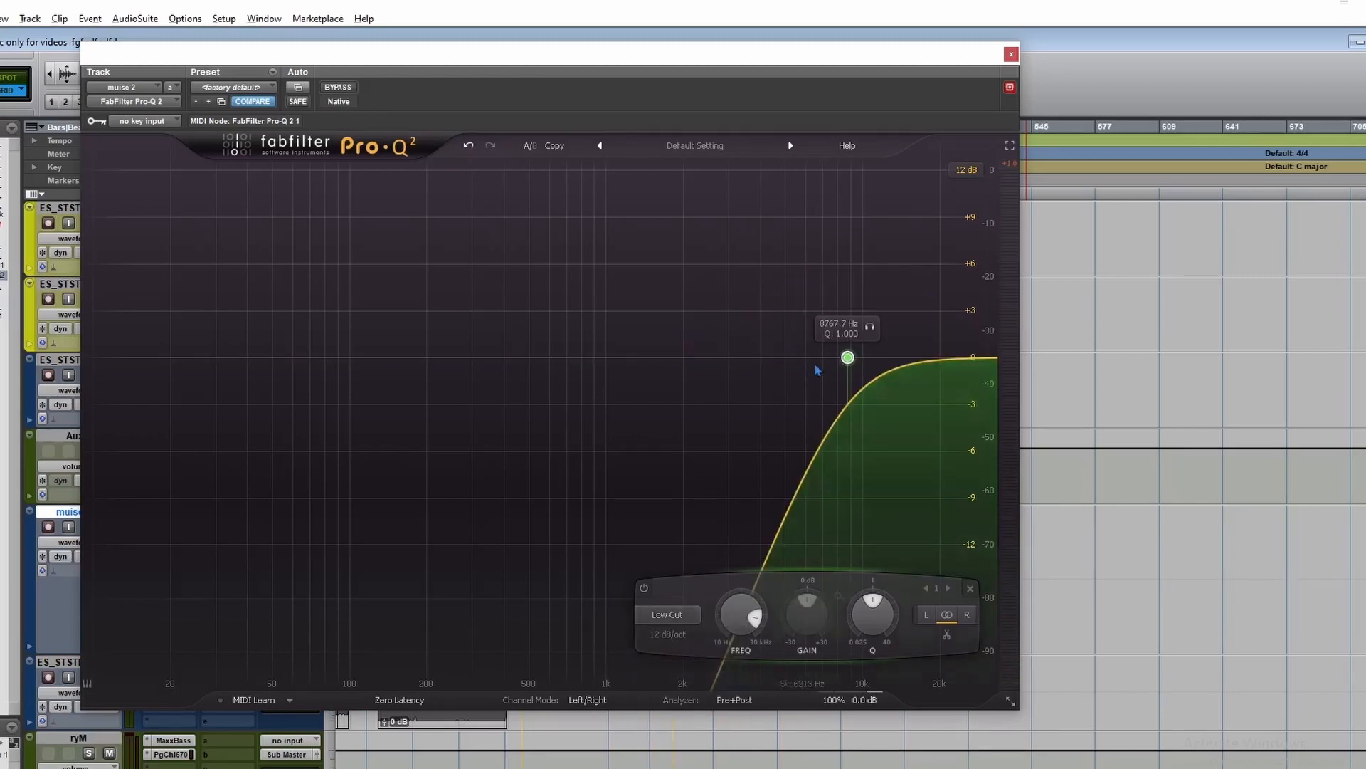
left_click_drag(847, 357, 393, 372)
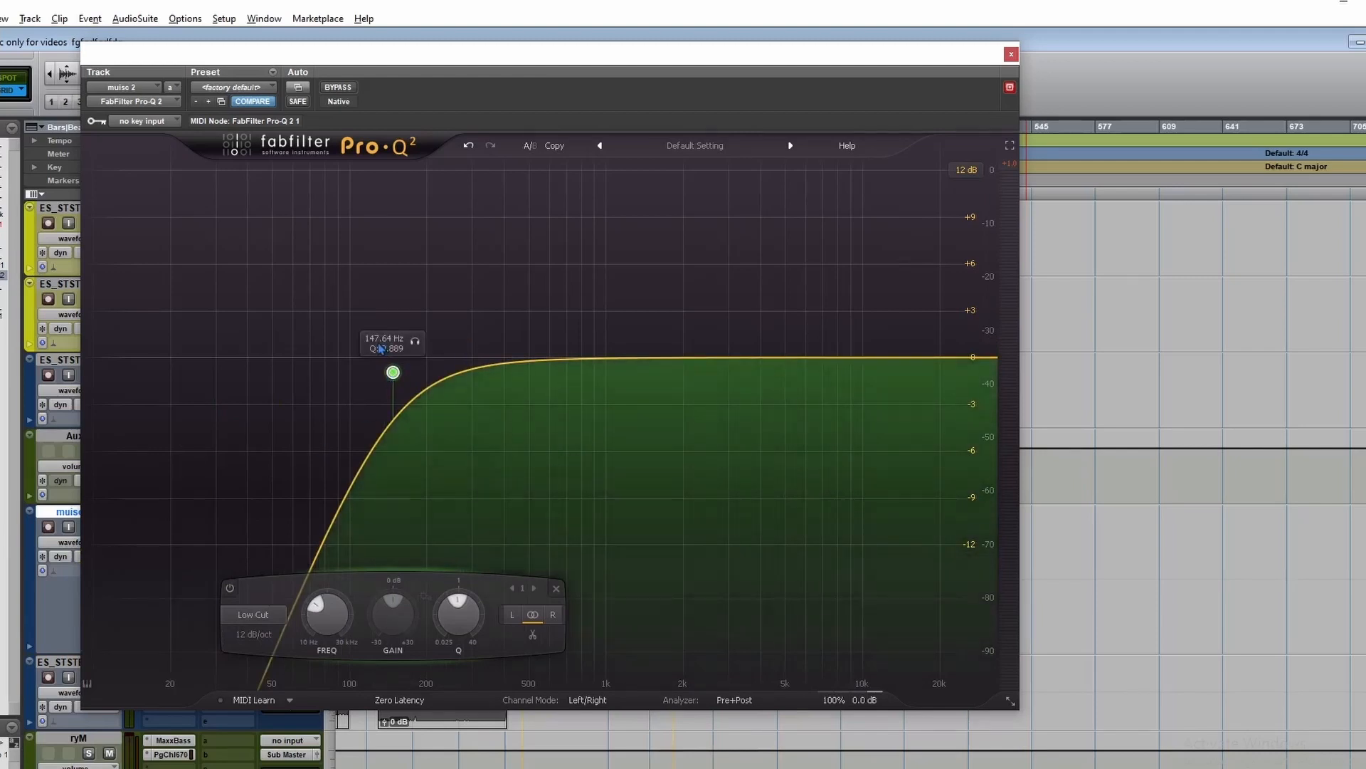
left_click_drag(393, 375, 448, 362)
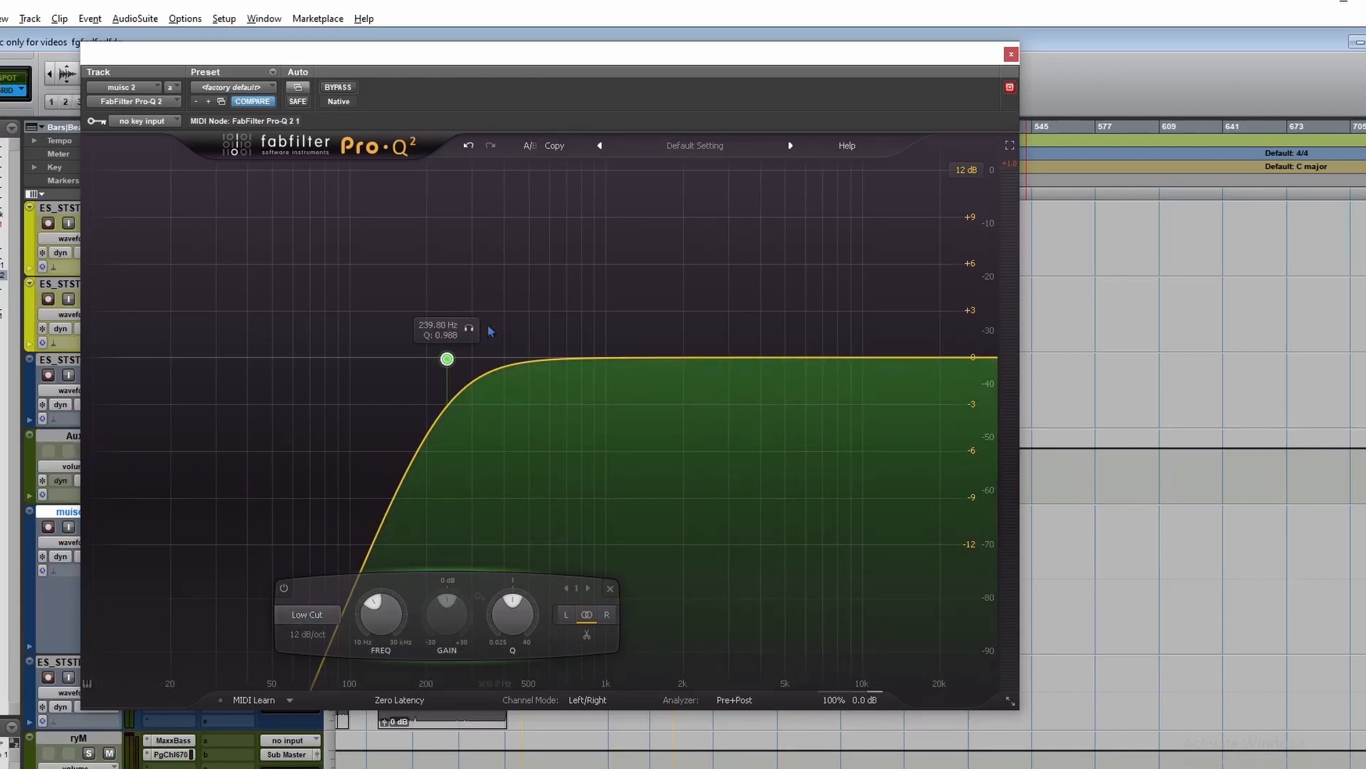
Set the Low Cut slope to 96 dB/oct and add a High Cut band near 8954 Hz with a 96 dB/oct slope
left_click(308, 634)
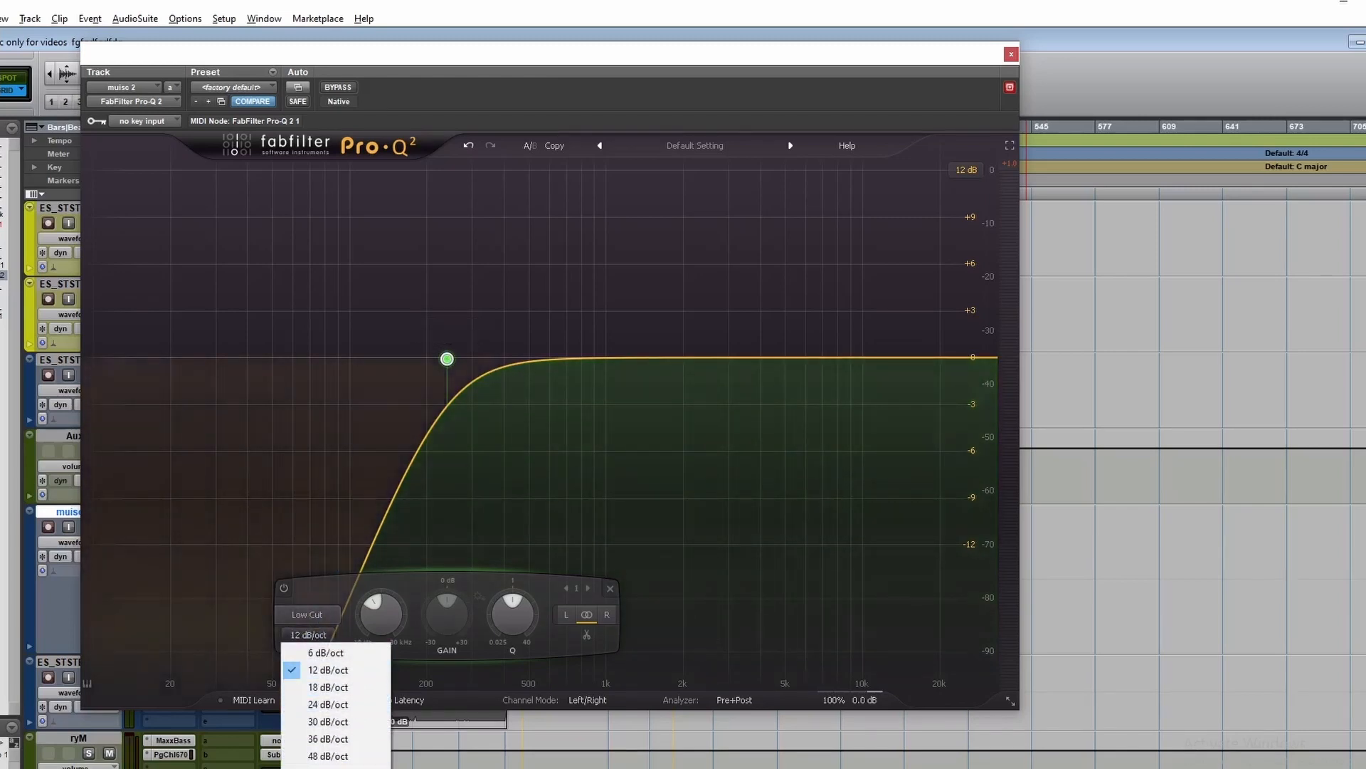
left_click(328, 768)
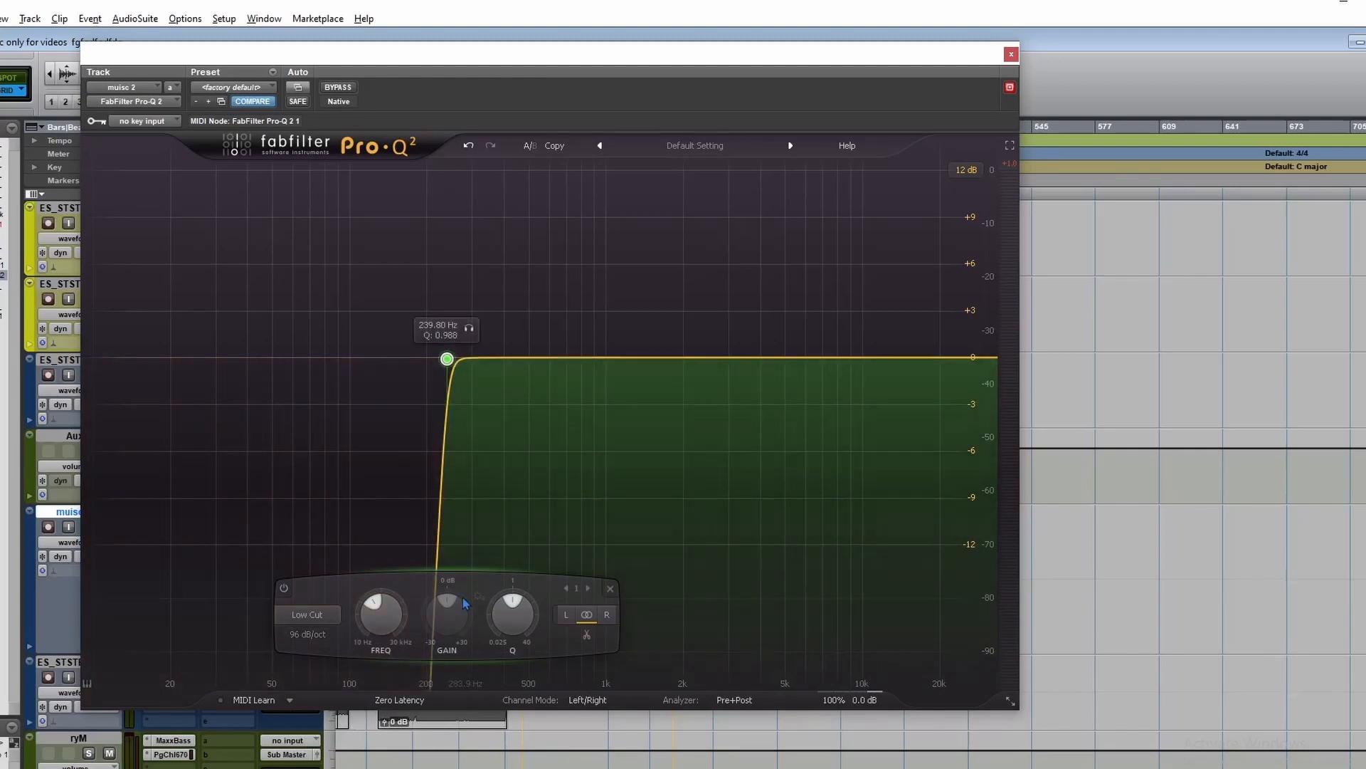
double_click(851, 356)
left_click(679, 615)
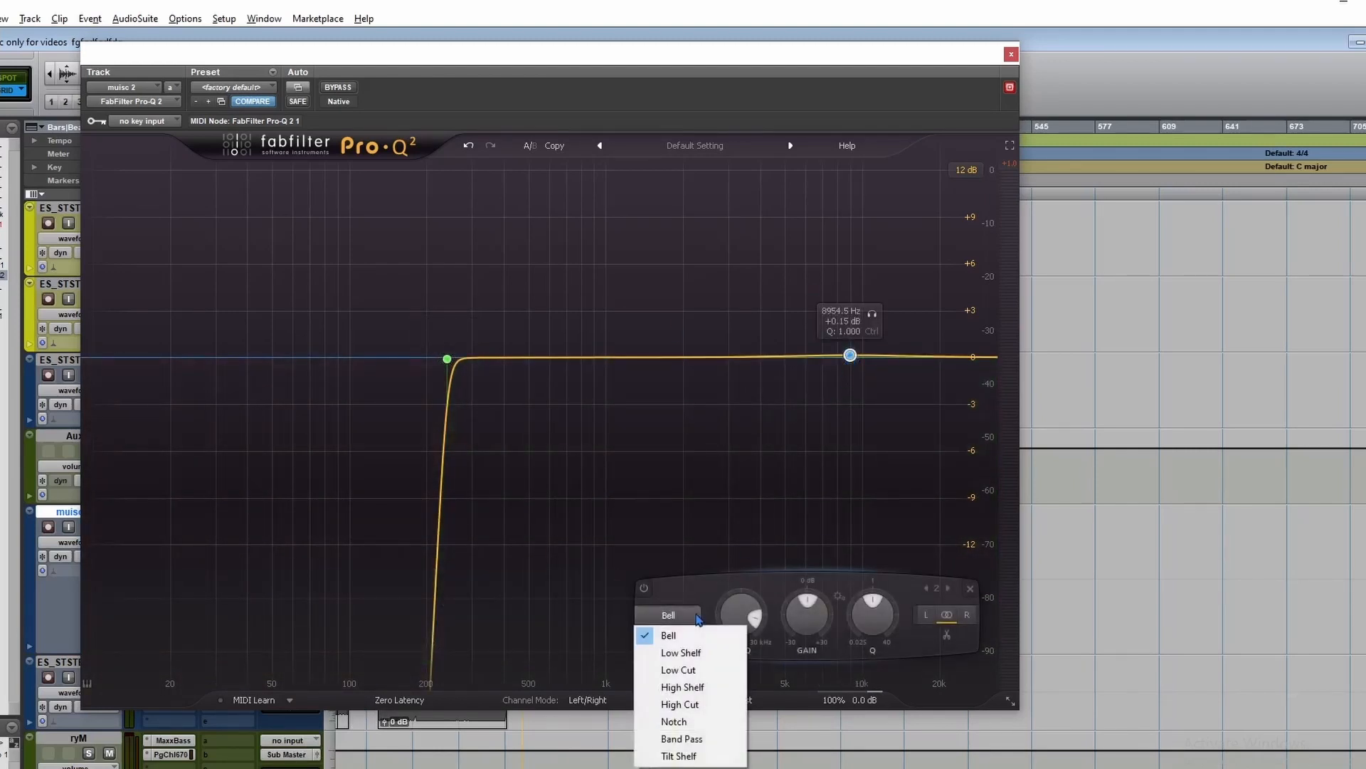
left_click(711, 705)
left_click(669, 633)
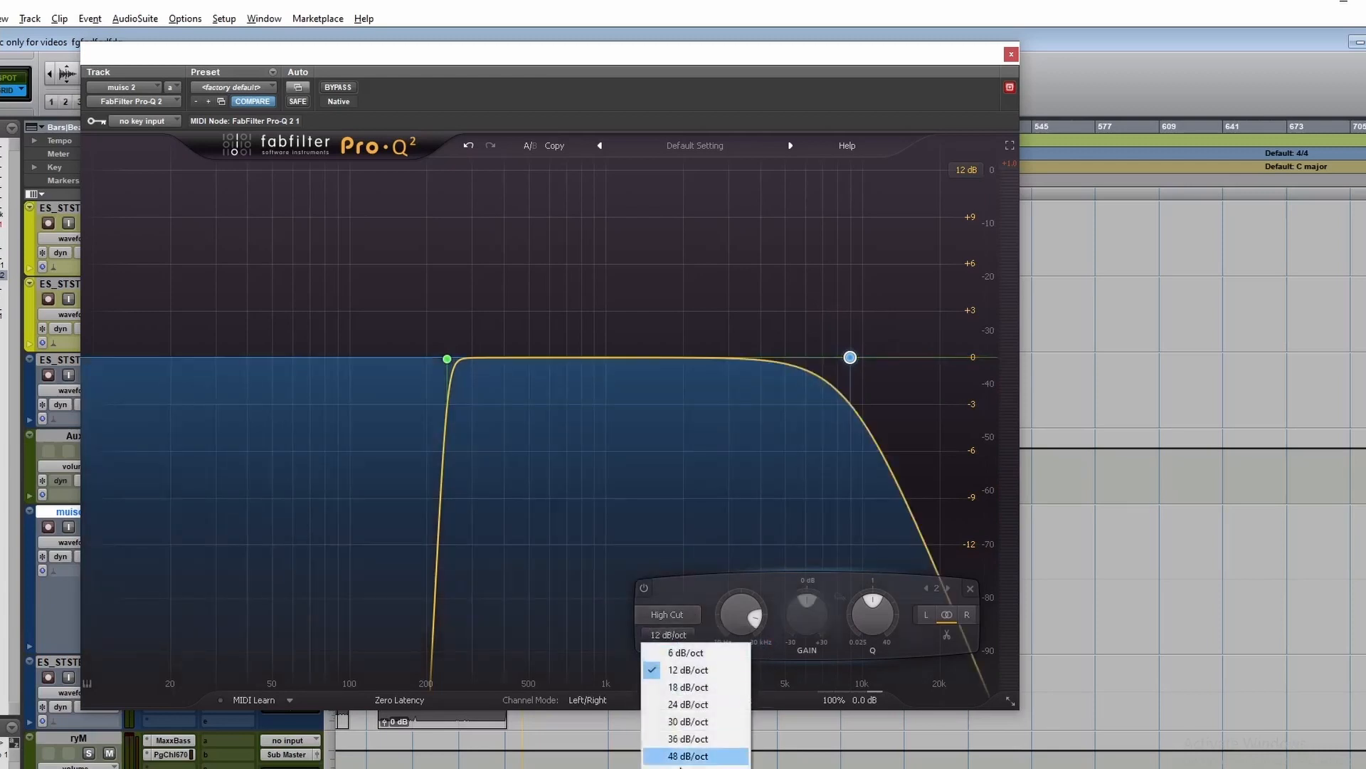
left_click(684, 755)
During playback, move the Low Cut to about 16 Hz and the High Cut to about 10675 Hz with a Q of about 0.88
key("space")
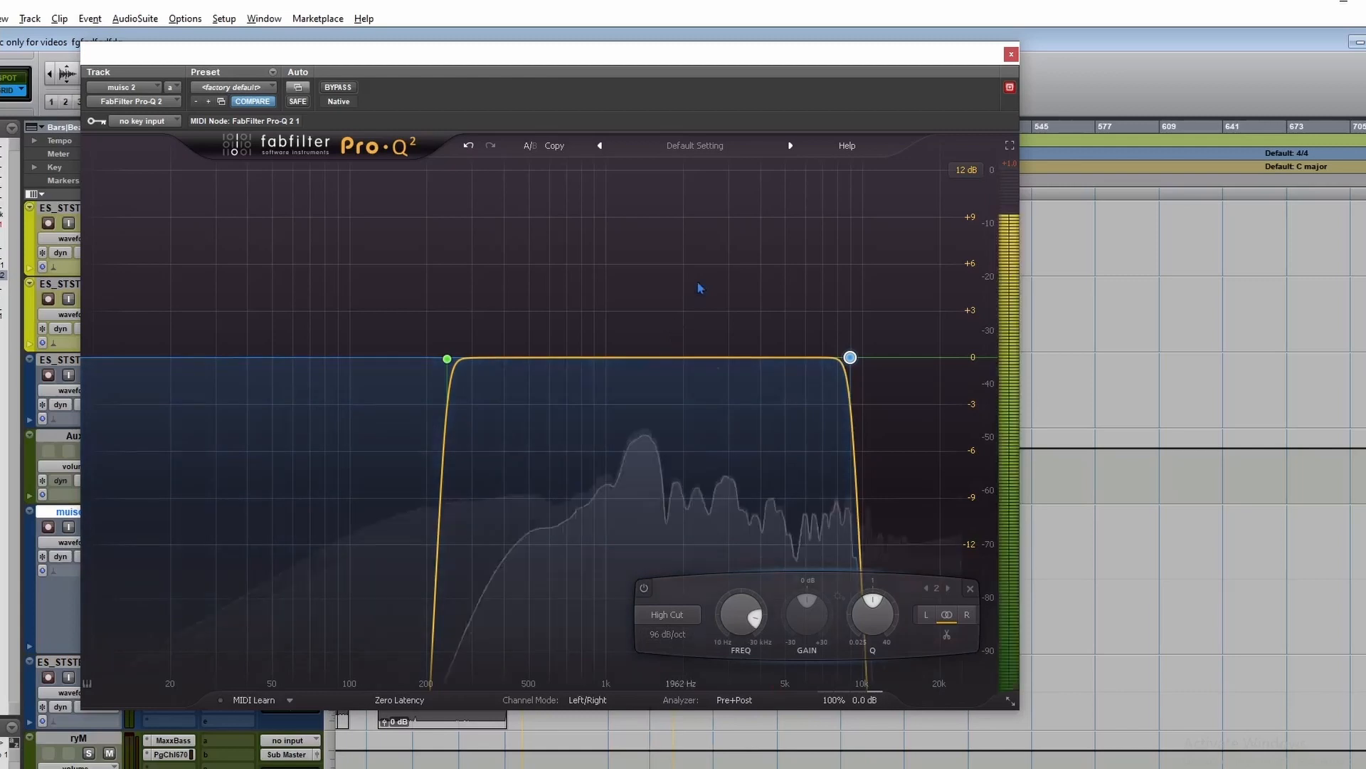
left_click(447, 358)
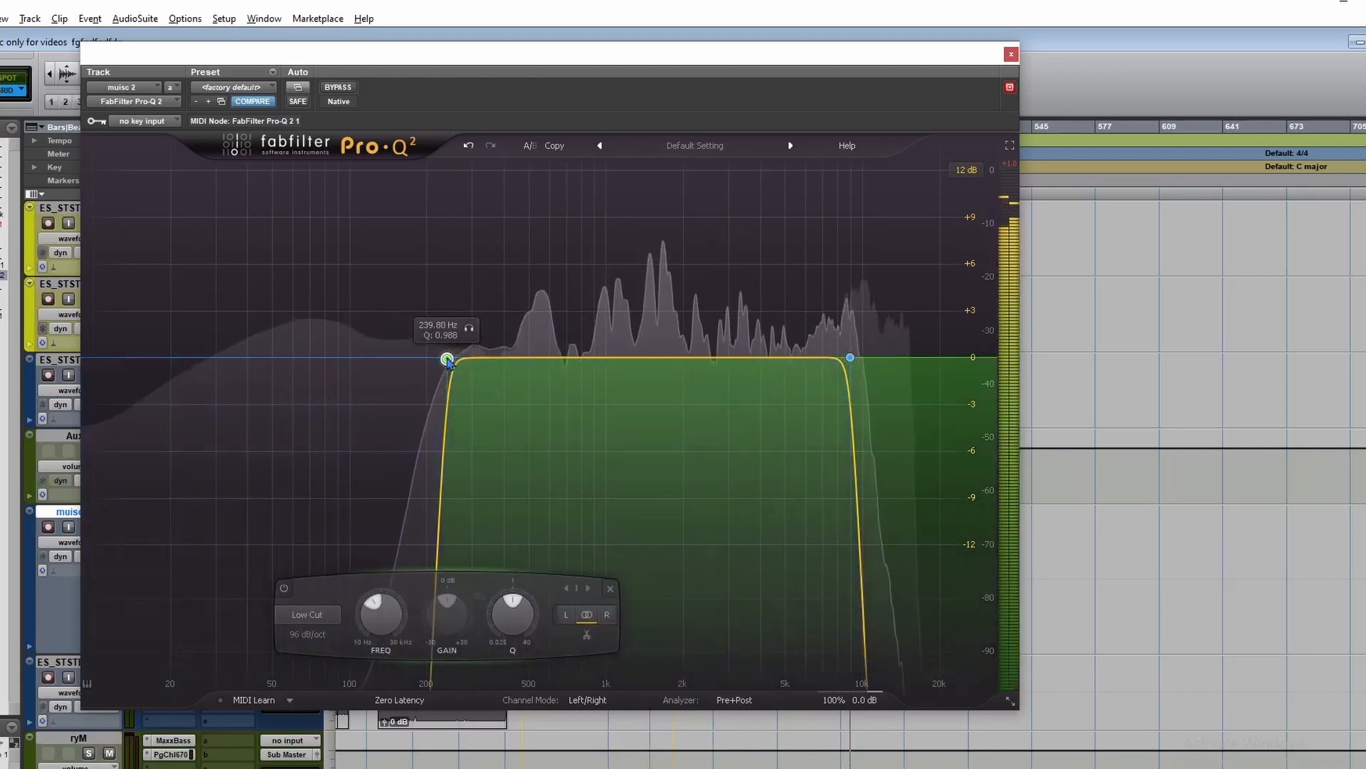
left_click_drag(448, 362, 153, 393)
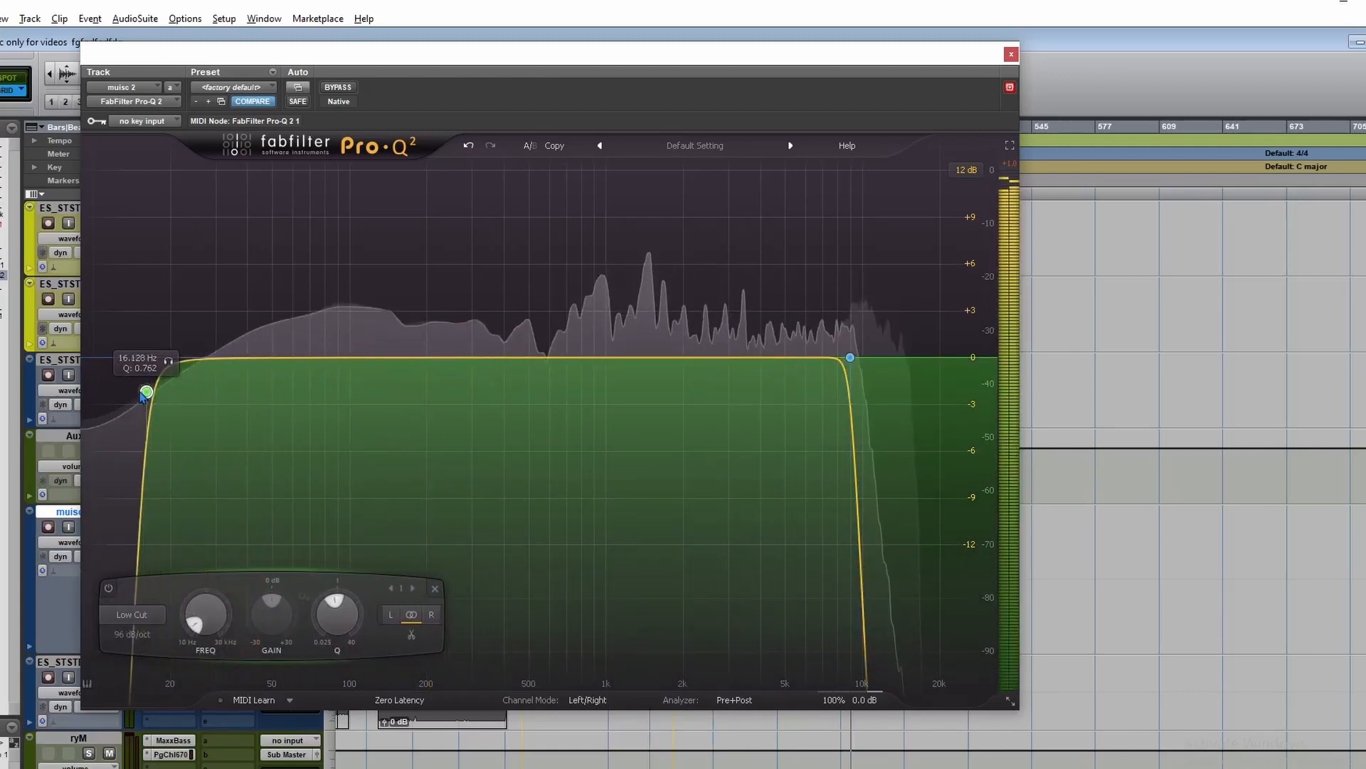
left_click(850, 358)
mouse_move(850, 358)
left_mouse_down()
mouse_move(385, 397)
mouse_move(907, 363)
mouse_move(862, 377)
left_mouse_up()
key("space")
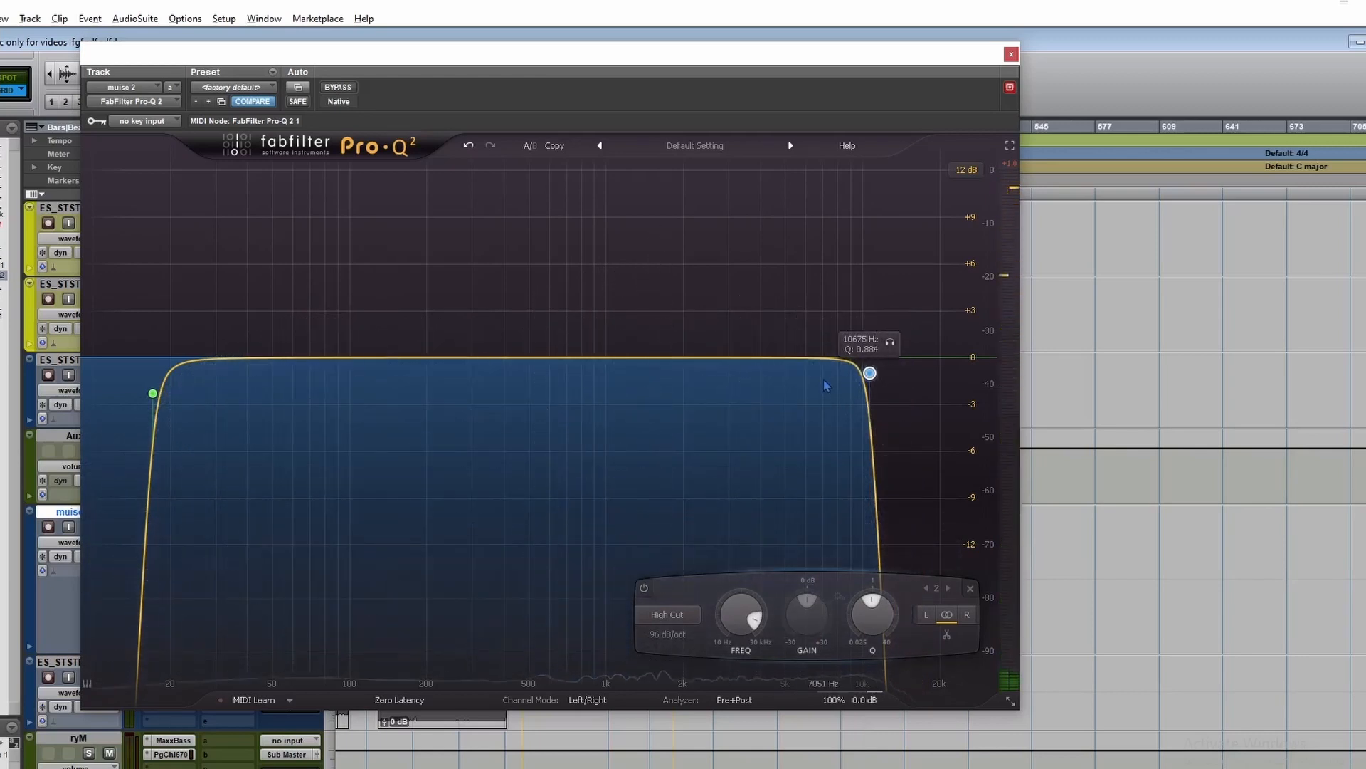
Lower the Q of both cut bands for gentler roll-offs, moving the Low Cut band to about 24 Hz
left_click_drag(871, 613, 850, 747)
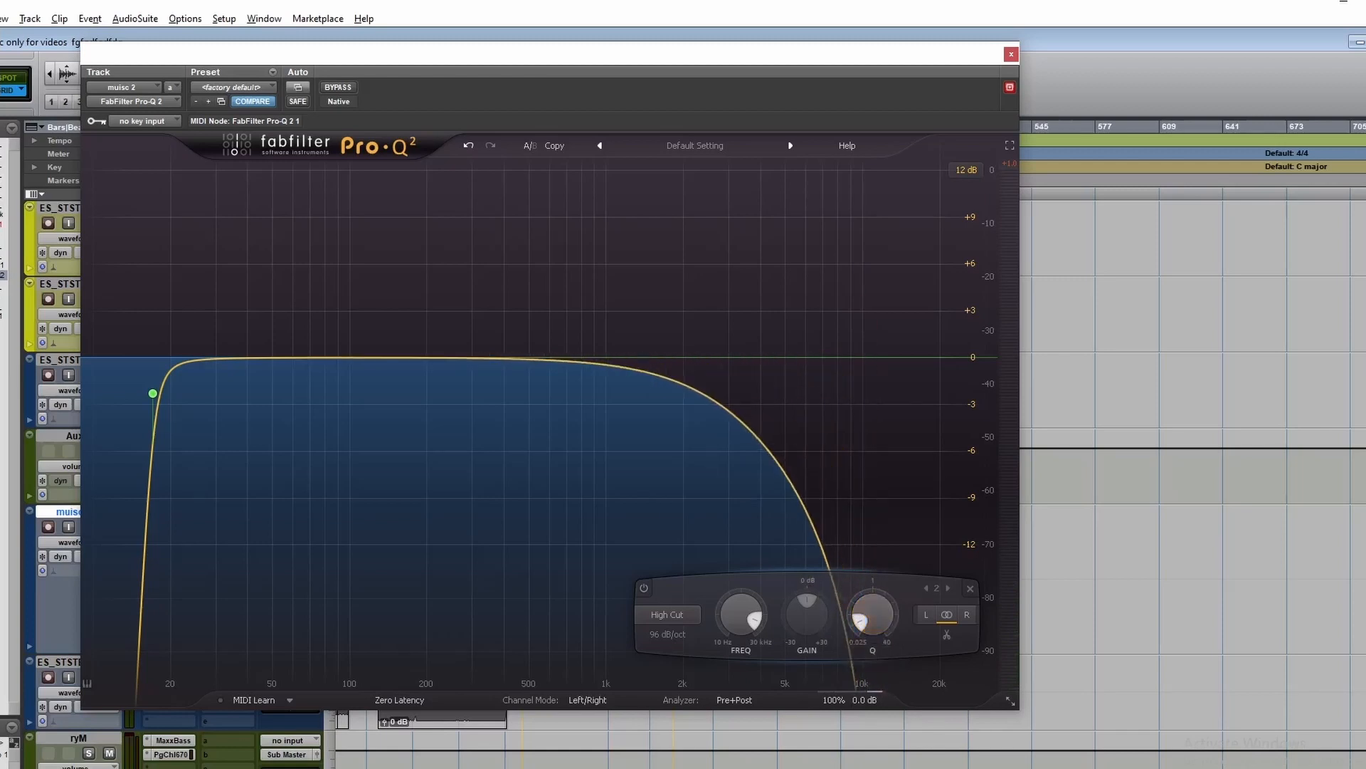
left_click(153, 394)
left_click_drag(154, 394, 192, 397)
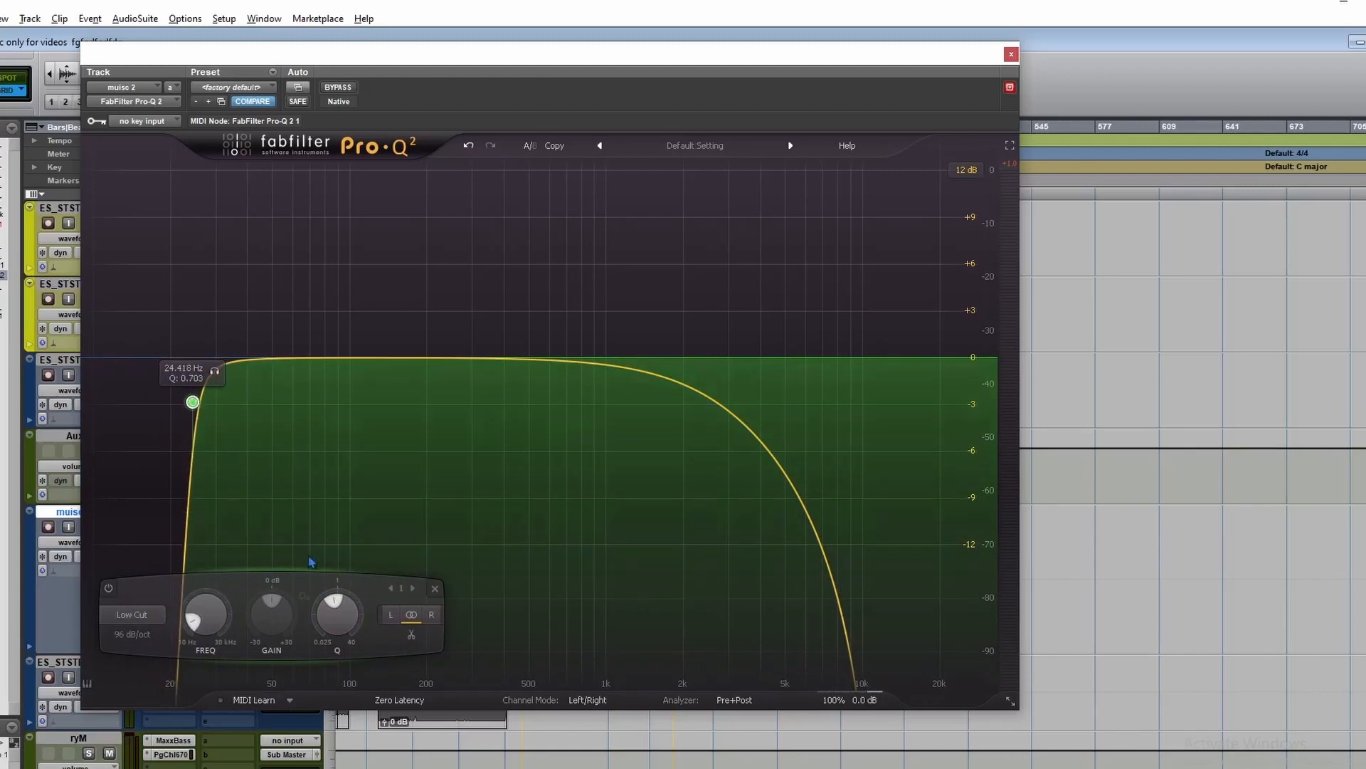
left_click_drag(336, 613, 335, 679)
Change the Low Cut band's shape to Notch, and reset the equalizer to its flat factory default
left_click(153, 616)
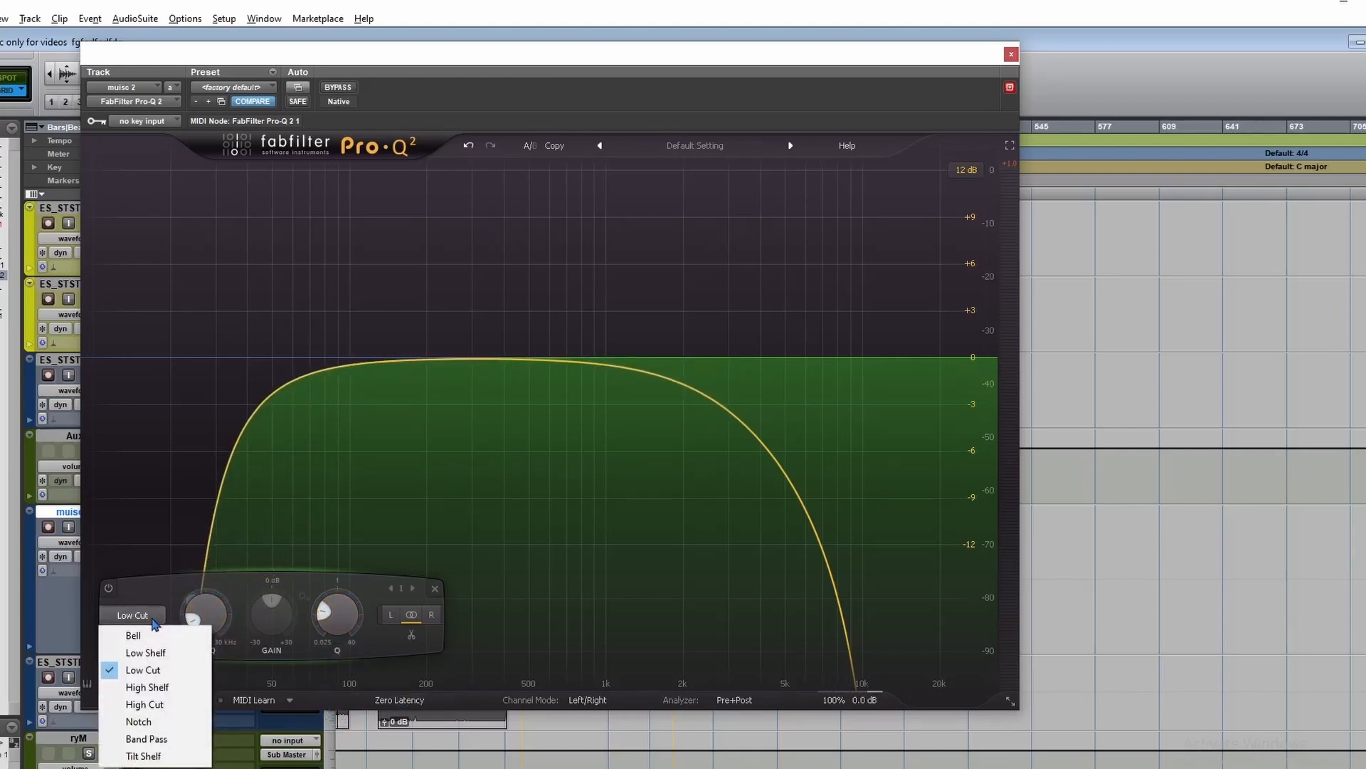
left_click(191, 722)
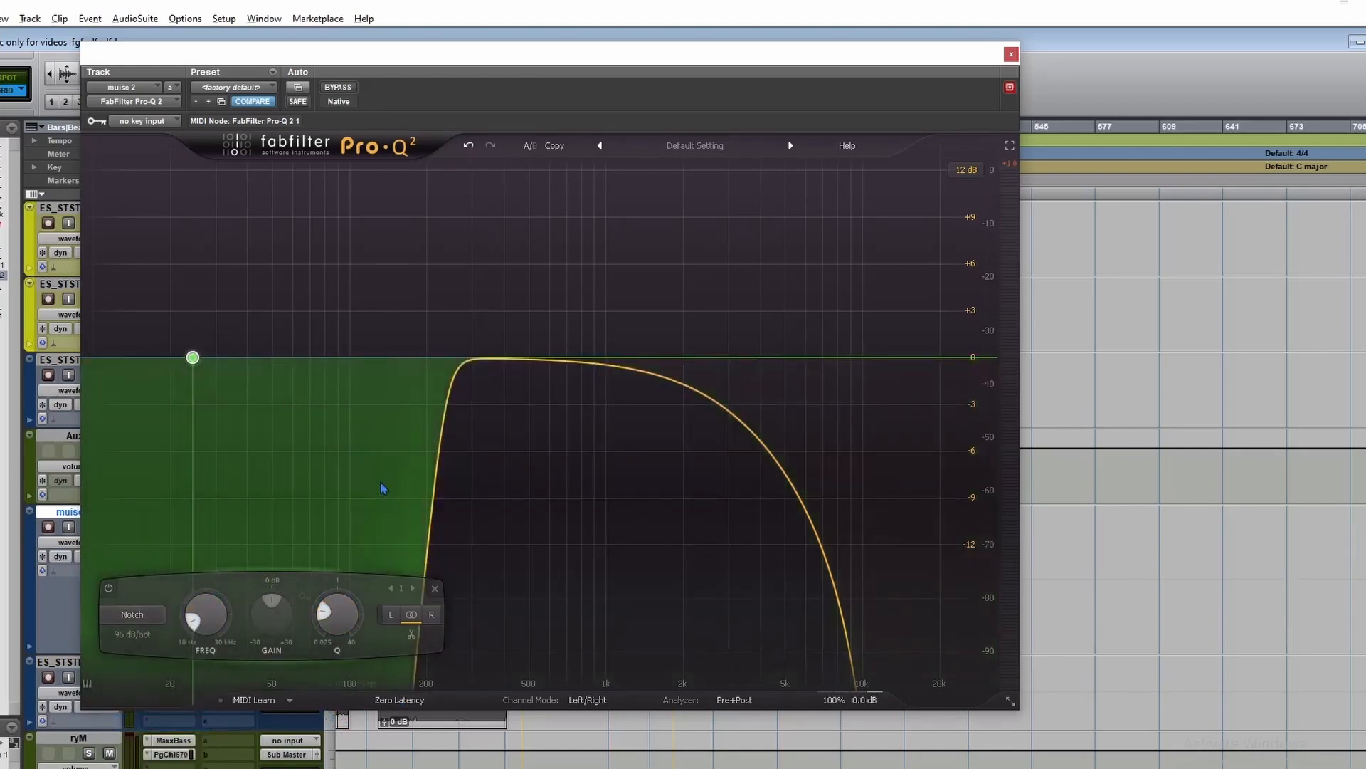
left_click(222, 89)
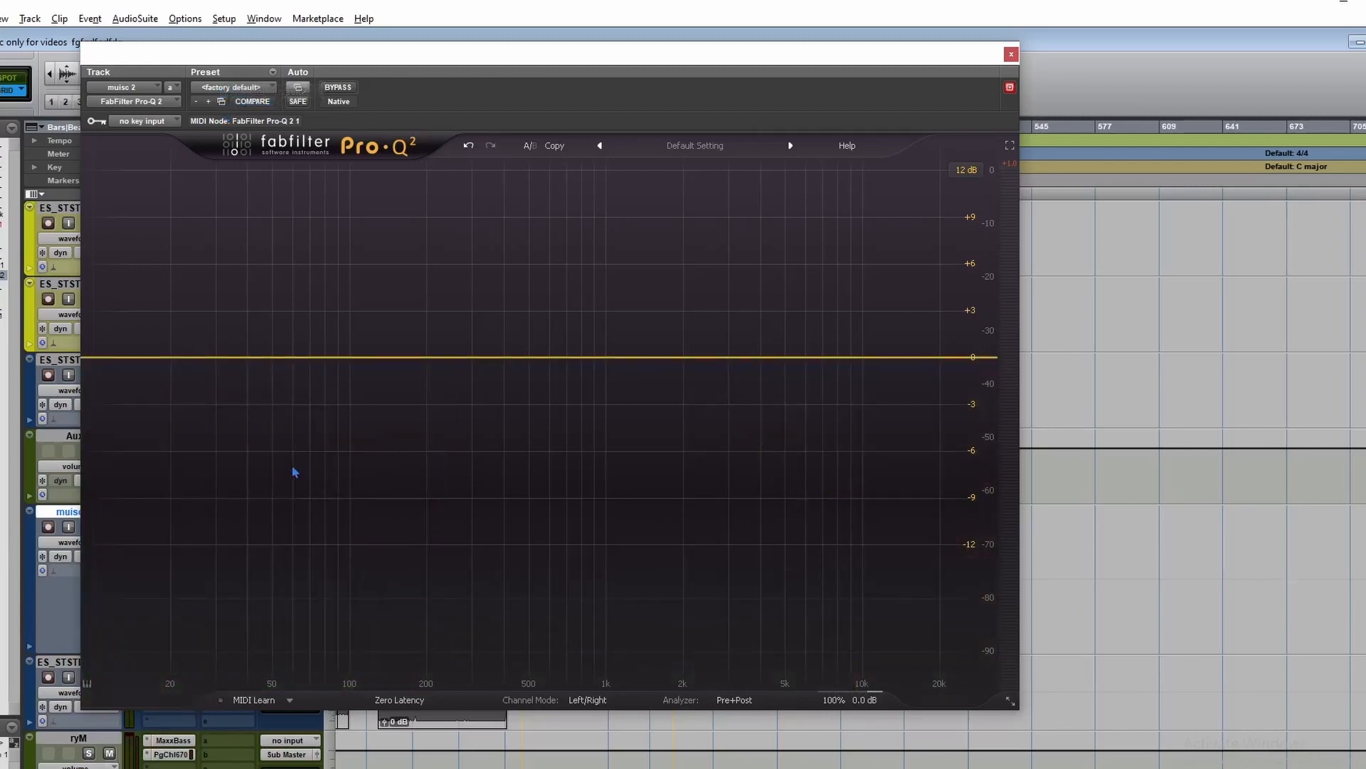
Add a Notch band on the flat curve, placing it at about 376 Hz with a Q of about 35.5
left_click(409, 354)
left_click(271, 615)
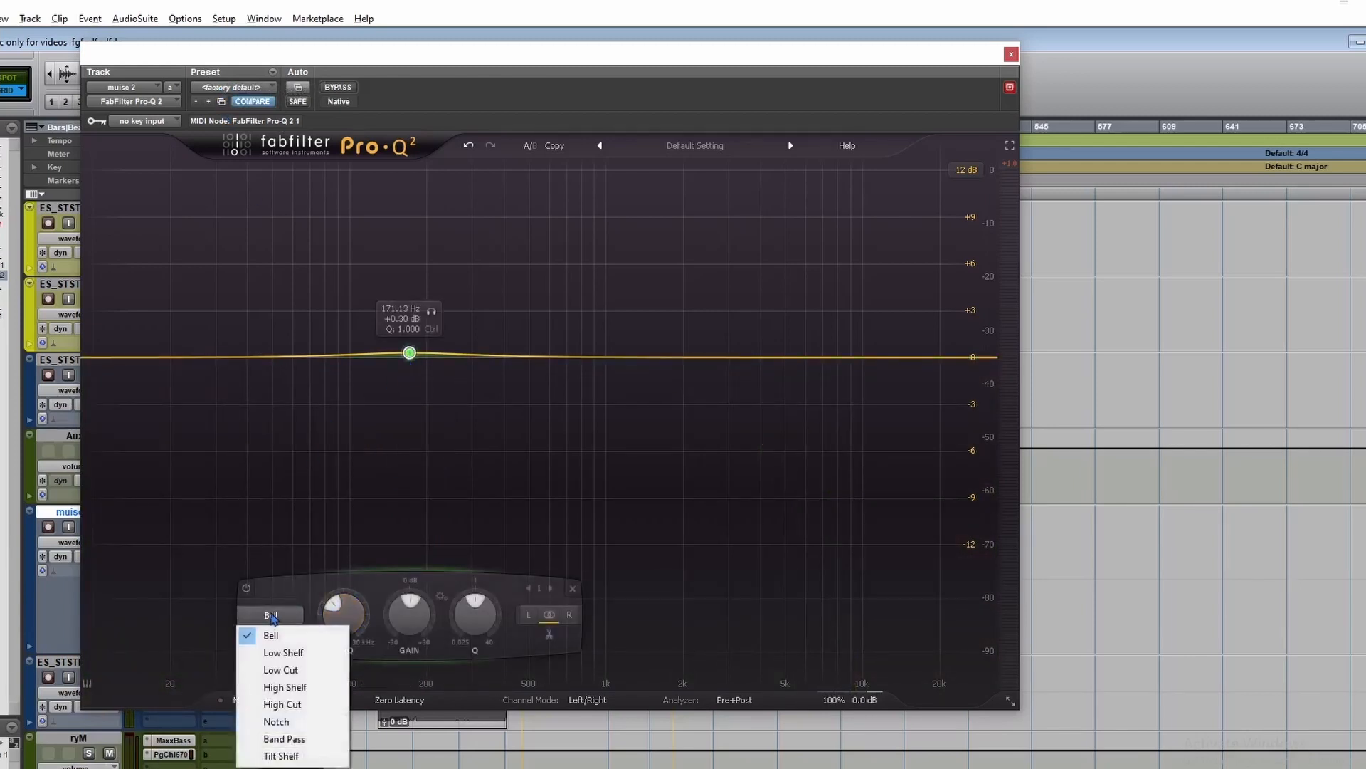
left_click(314, 721)
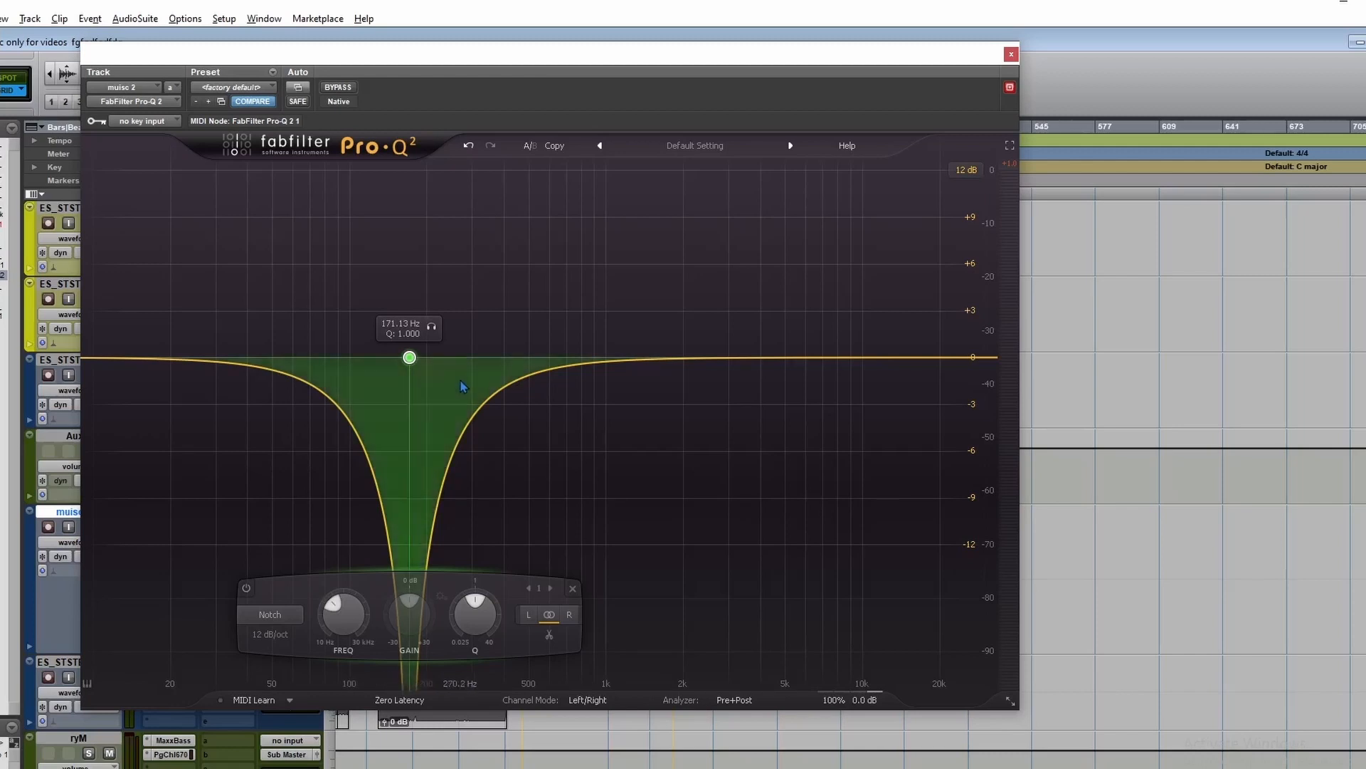
left_click_drag(410, 359, 497, 356)
left_click_drag(549, 614, 548, 574)
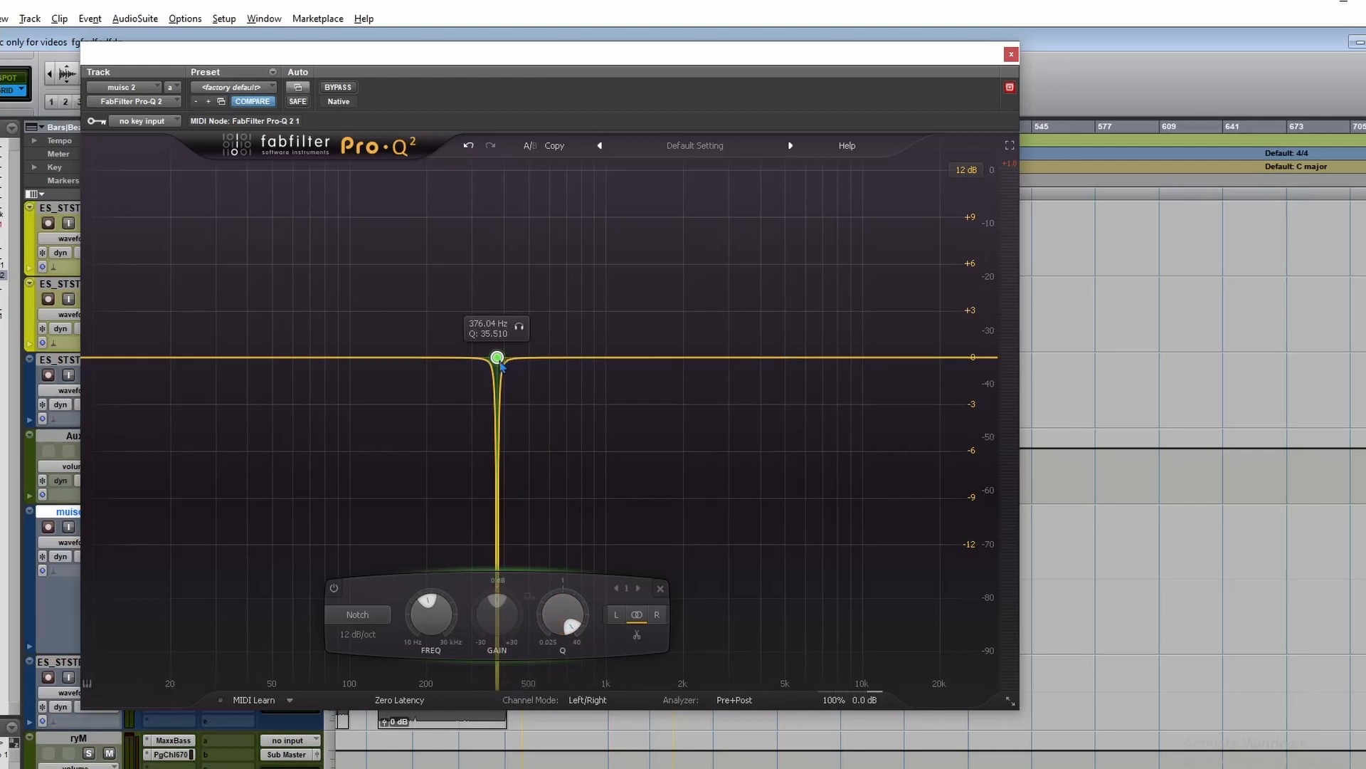
Play the track, sweep the soloed Notch band down to about 278 Hz, and stop playback
key("space")
left_click_drag(519, 326, 490, 344)
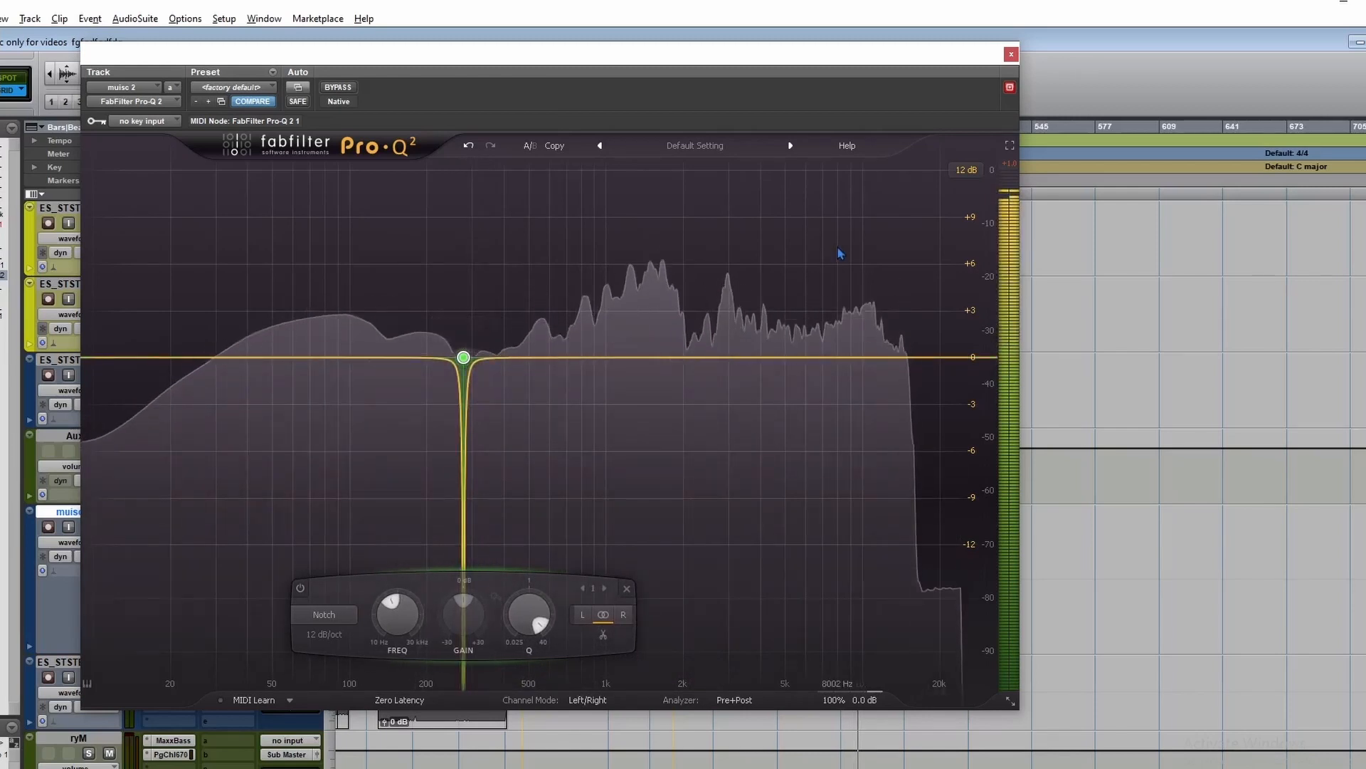
left_click(762, 453)
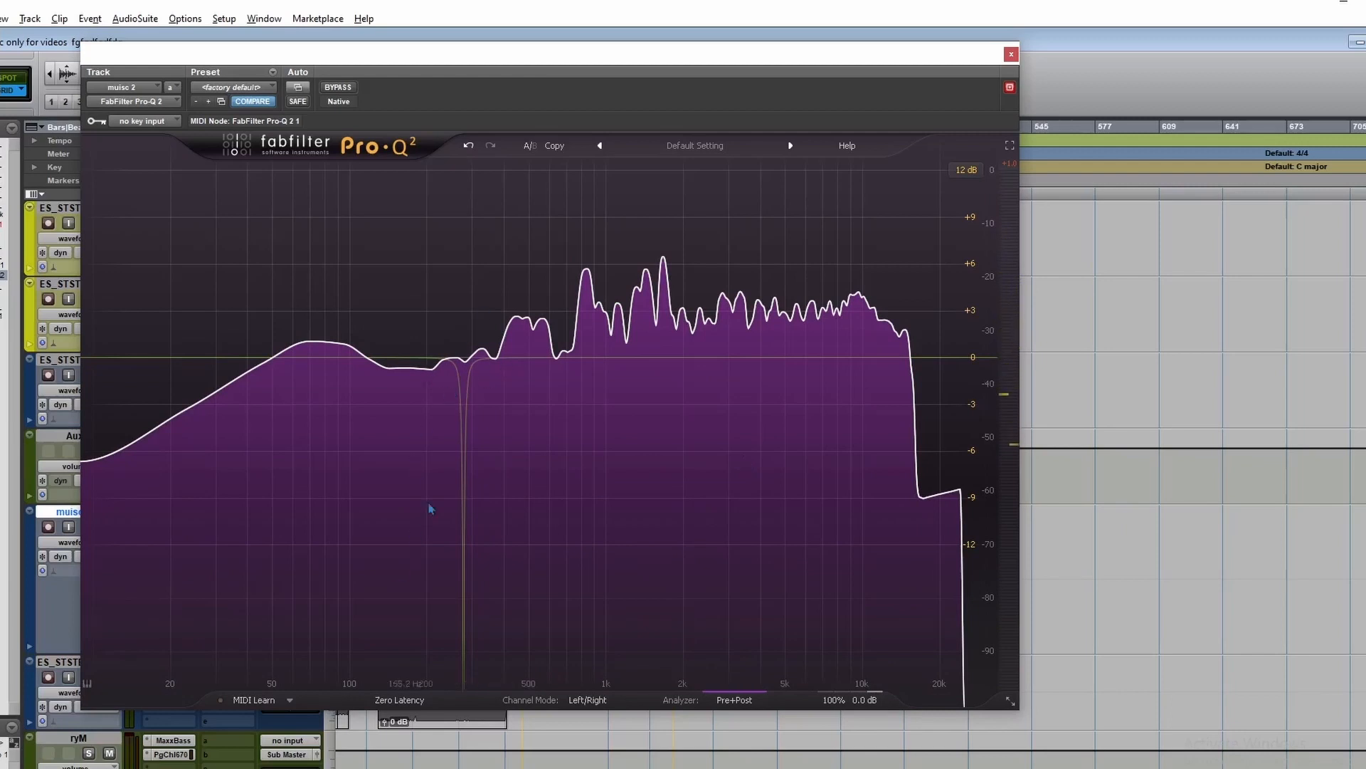
Set the Notch band's slope to 24 dB/oct and look over the other available slopes
left_click(463, 357)
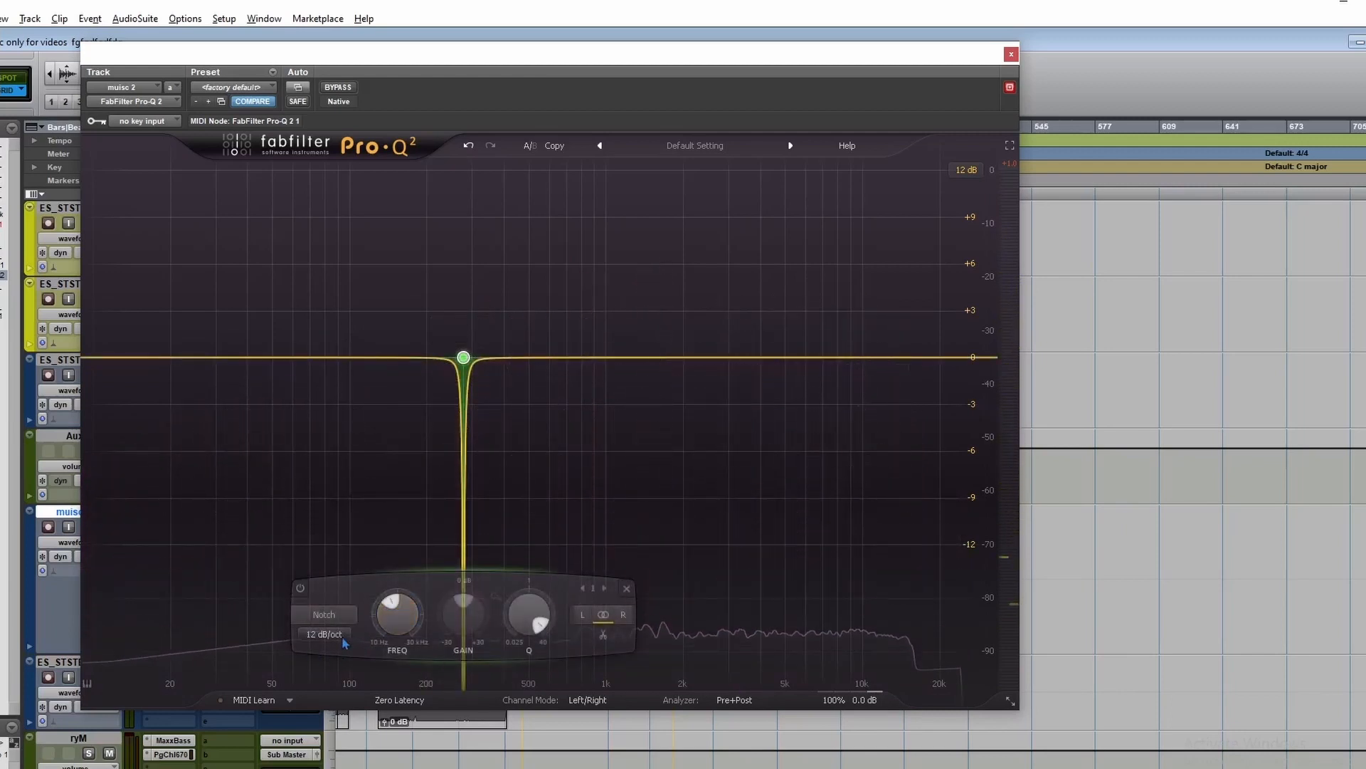
scroll(313, 639, "up", 2)
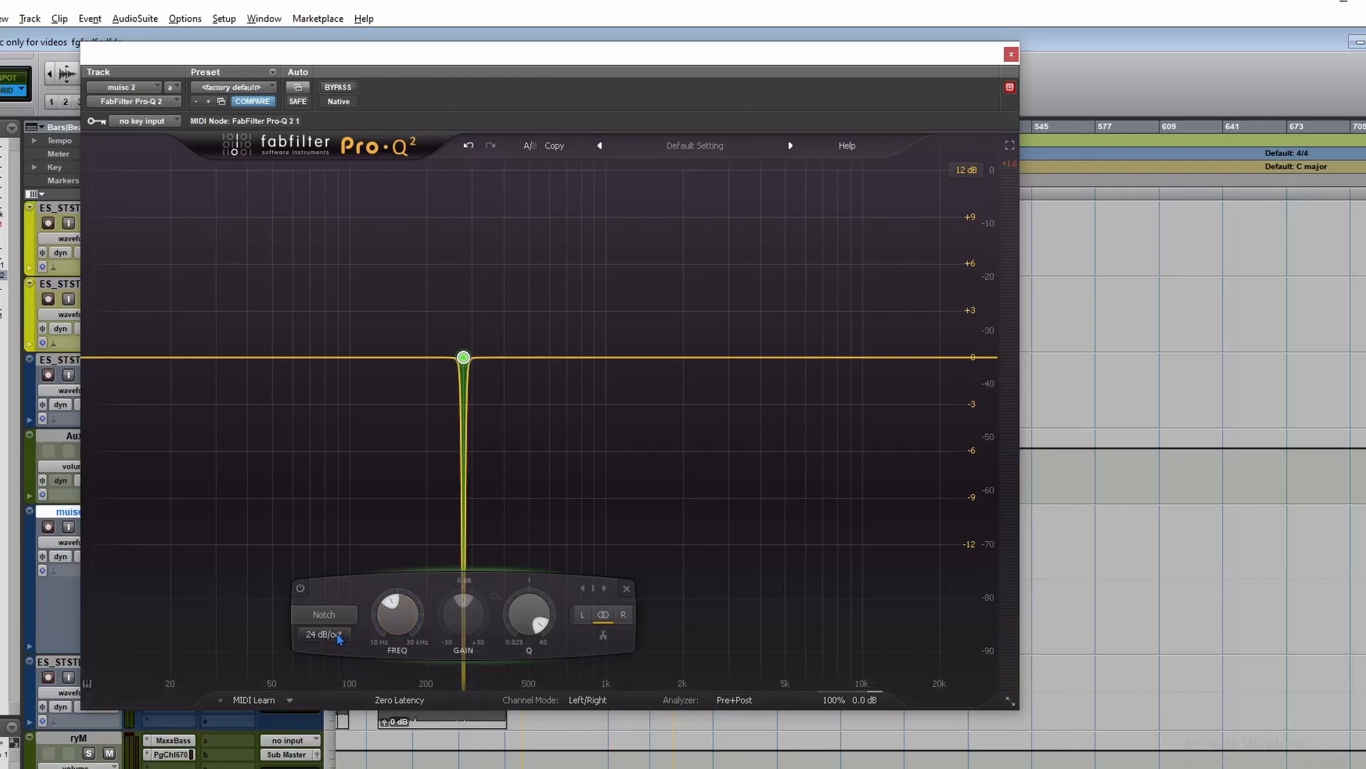
left_click(338, 638)
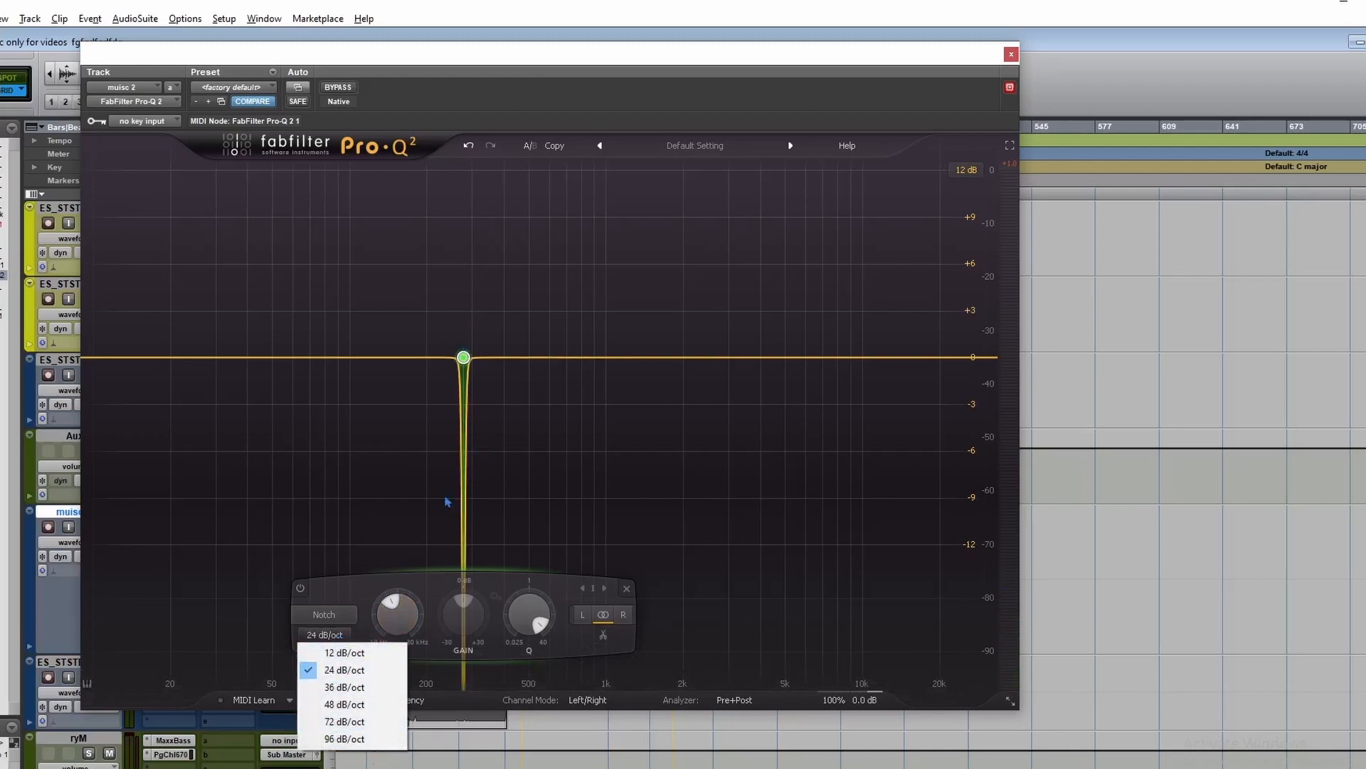
left_click(344, 619)
Change the Notch band's shape to Band Pass and widen it to a Q of about 0.72
left_click(346, 618)
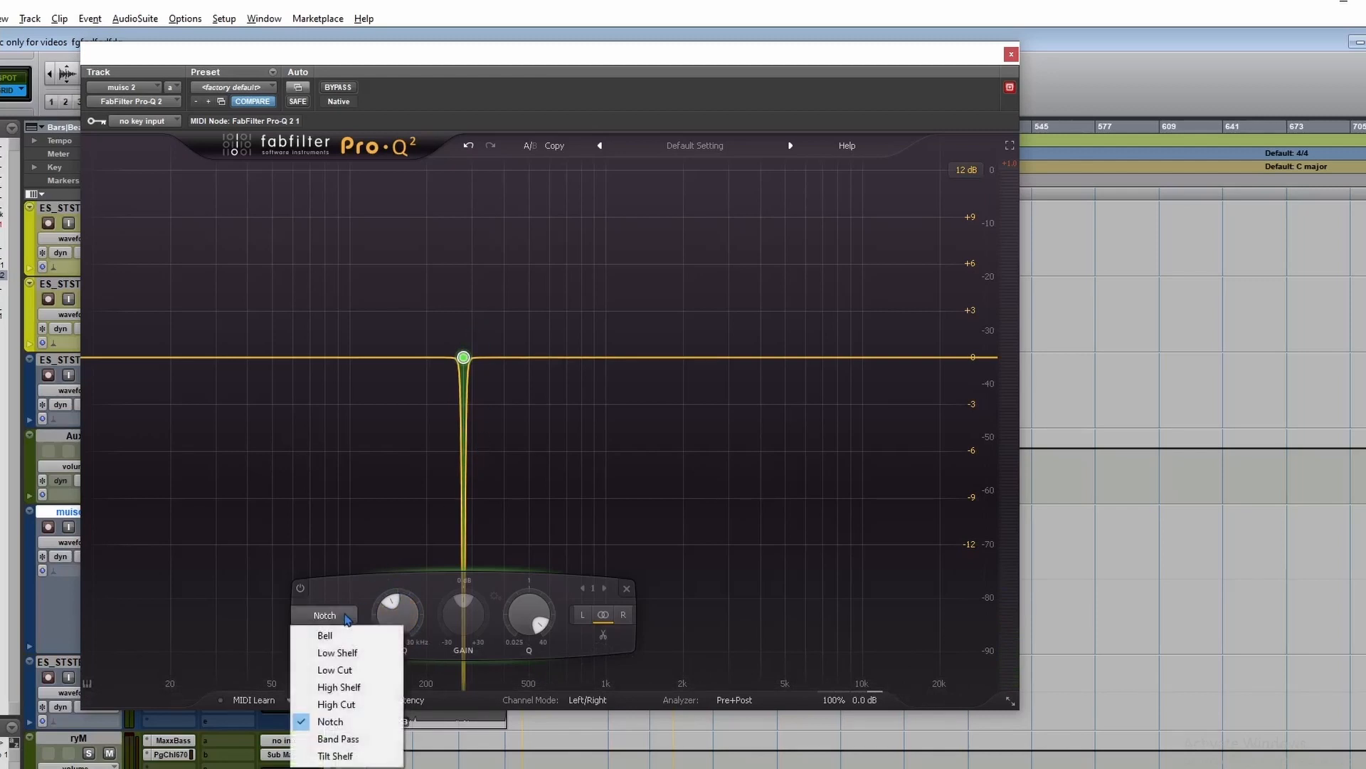
left_click(367, 740)
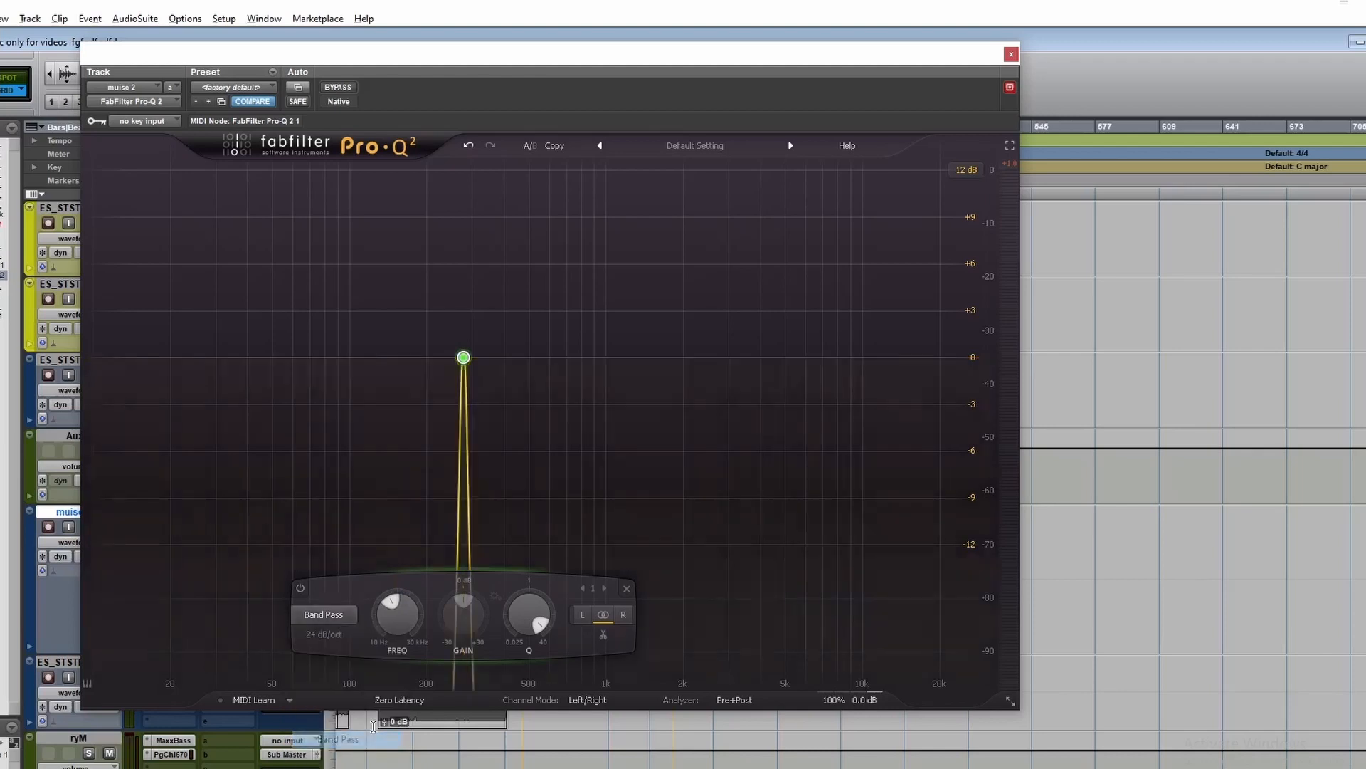
left_click_drag(530, 623, 528, 690)
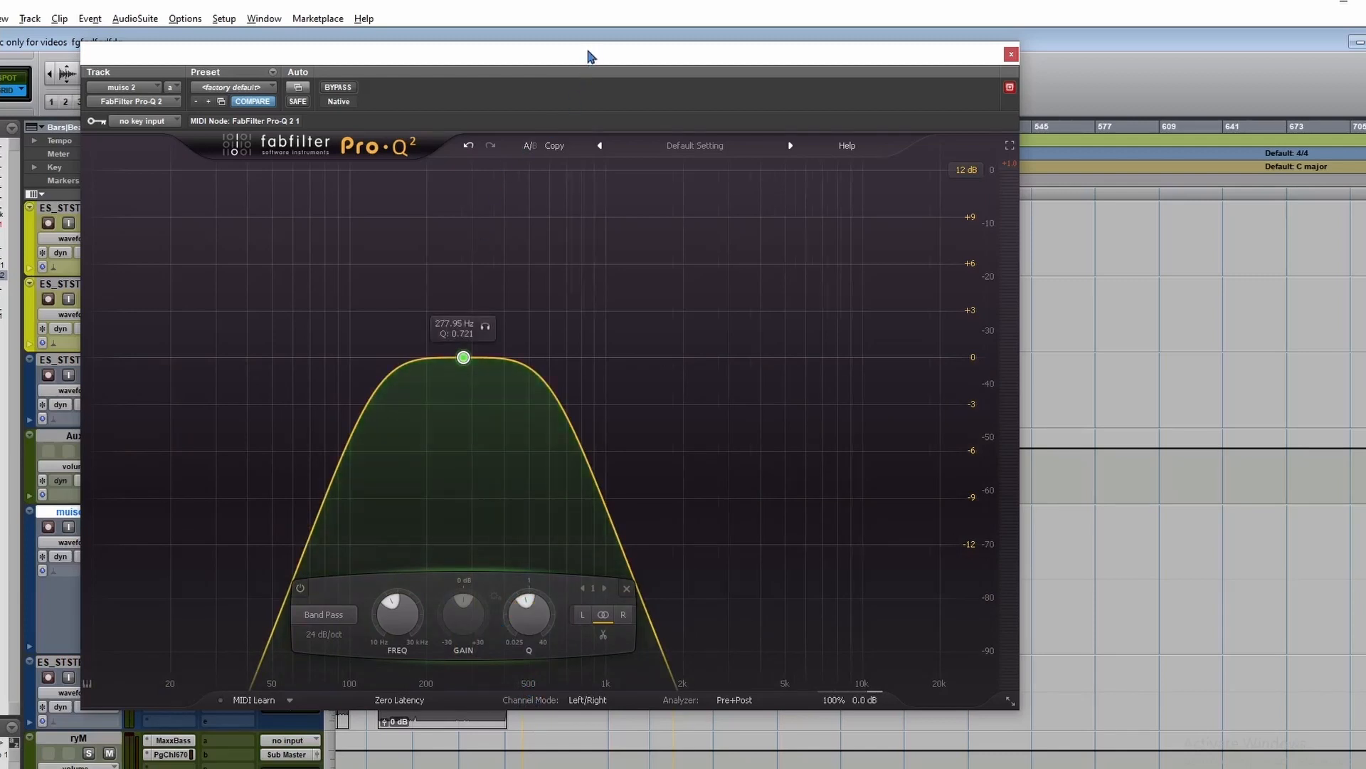
Move the plugin window aside and, during playback, narrow the Band Pass band to a Q of about 1.12
left_click_drag(588, 56, 479, 52)
key("space")
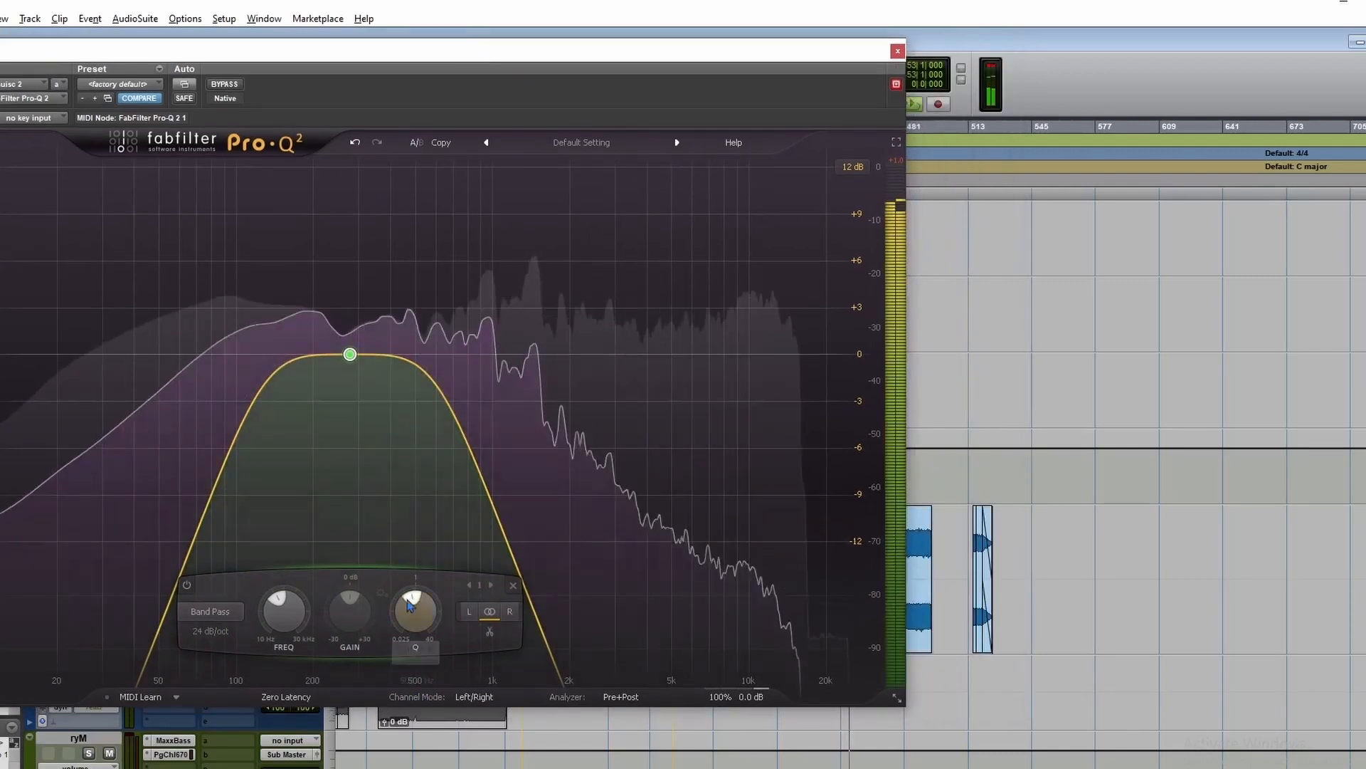
mouse_move(411, 604)
left_mouse_down()
mouse_move(415, 652)
mouse_move(377, 762)
mouse_move(412, 609)
left_mouse_up()
key("space")
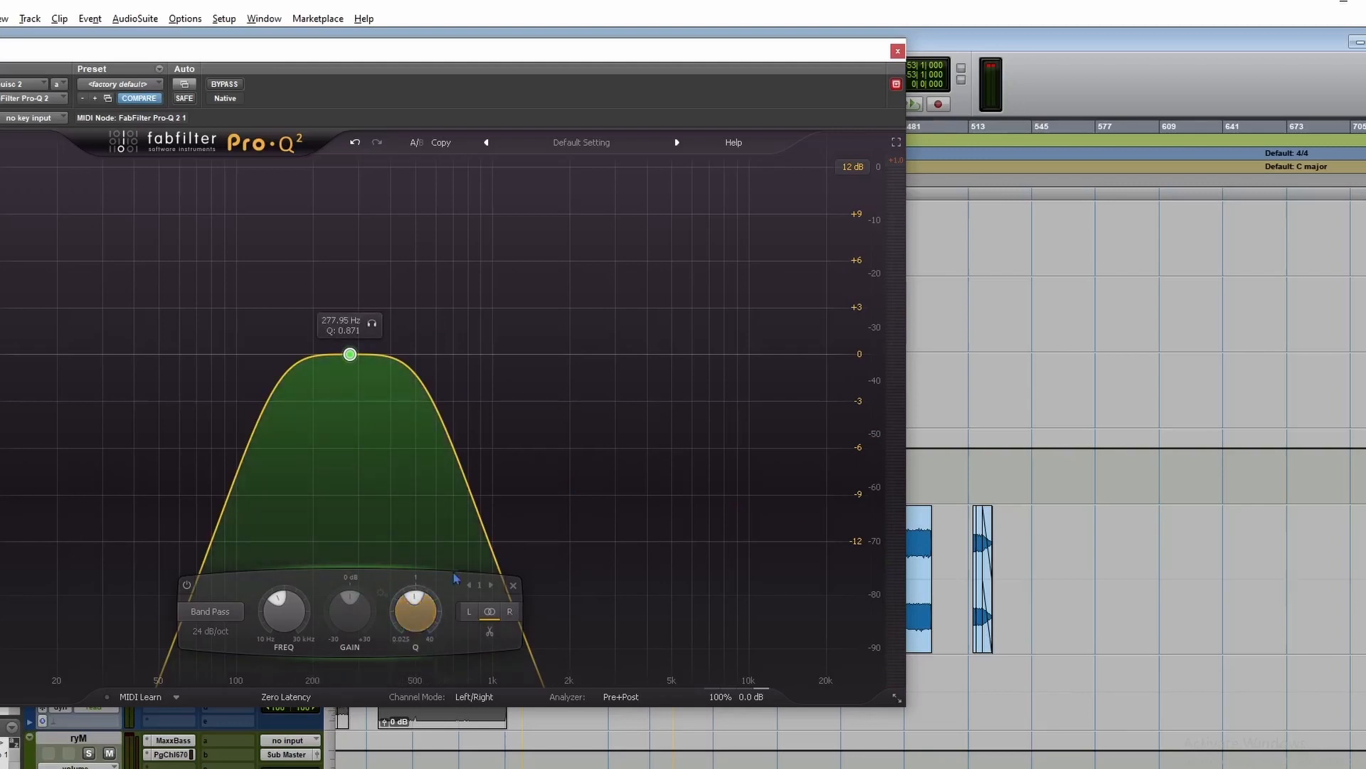
key("space")
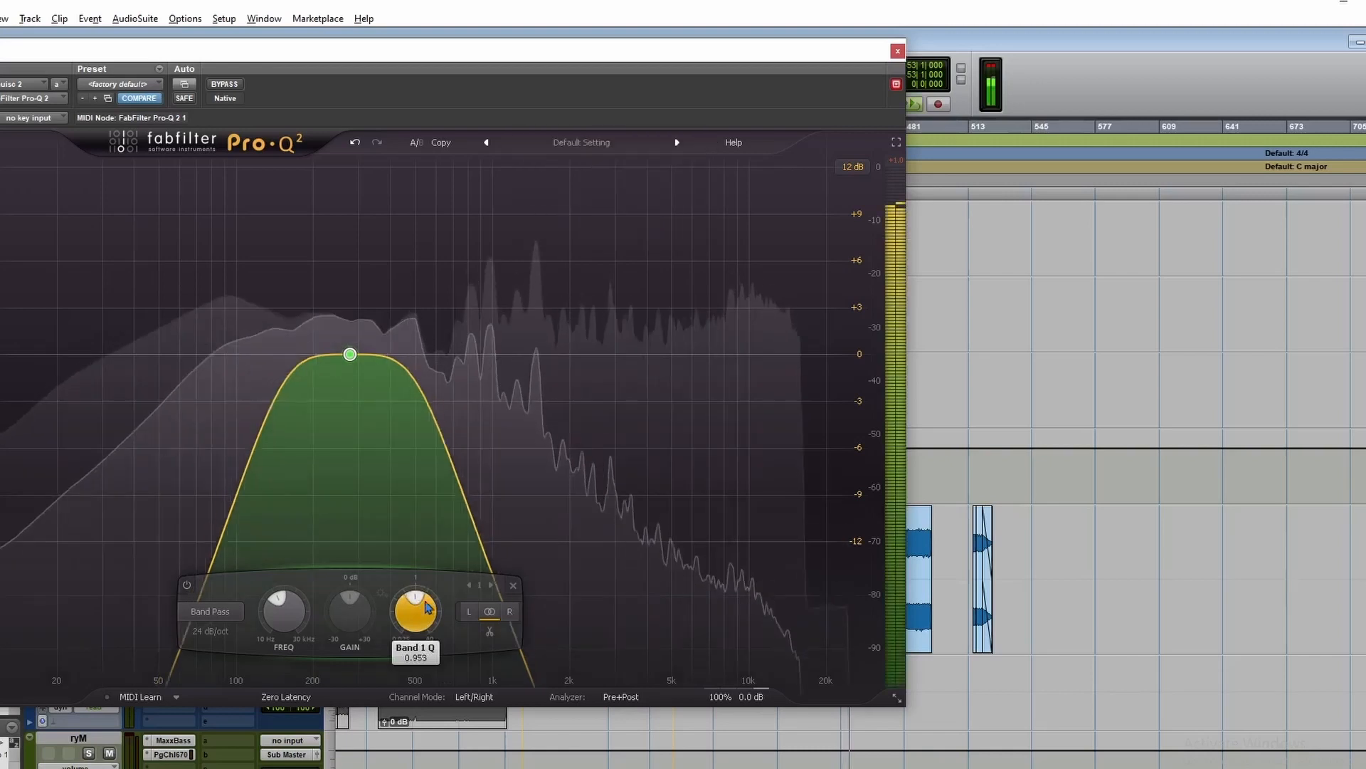
left_click_drag(418, 602, 452, 555)
Change the Band Pass band's shape to Tilt Shelf and place it at about 776 Hz with about -1.15 dB of gain
left_click(212, 613)
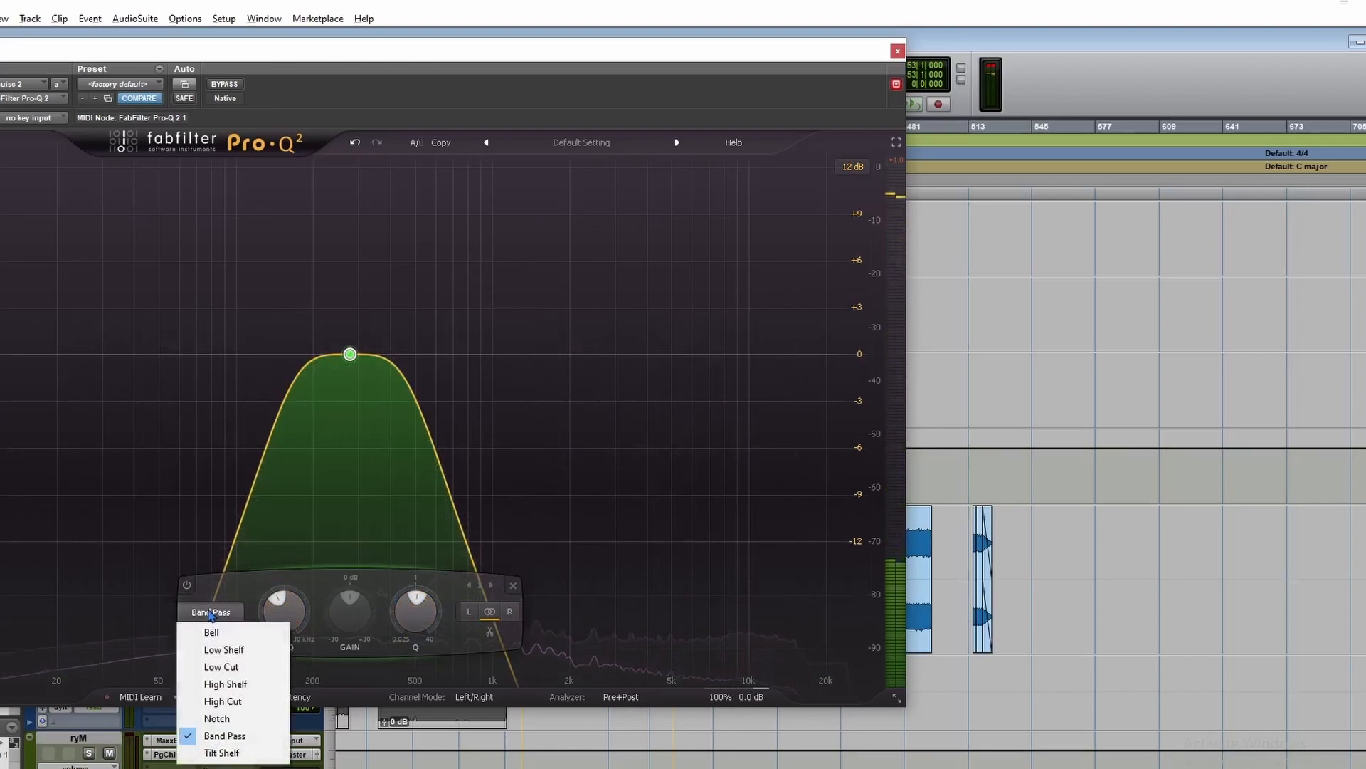
left_click(222, 752)
left_click(375, 346)
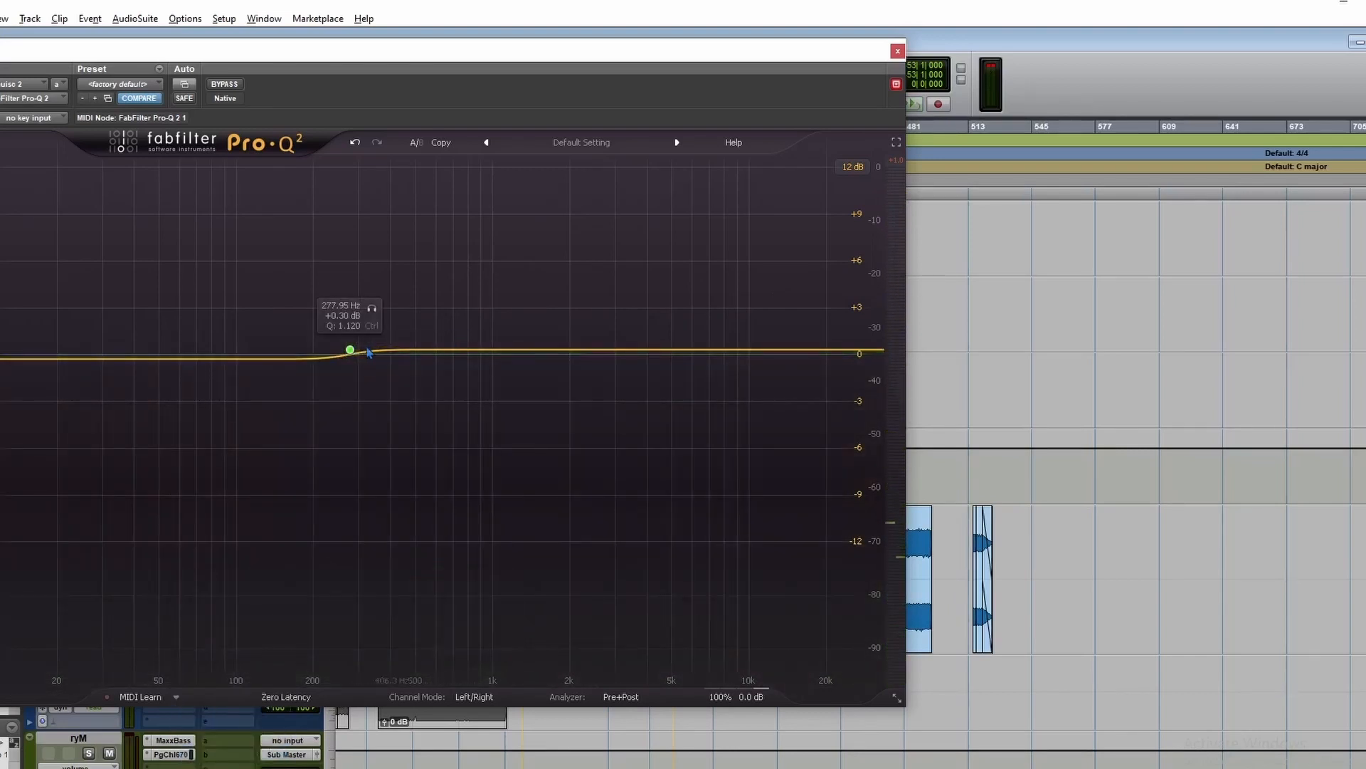
left_click_drag(351, 353, 440, 345)
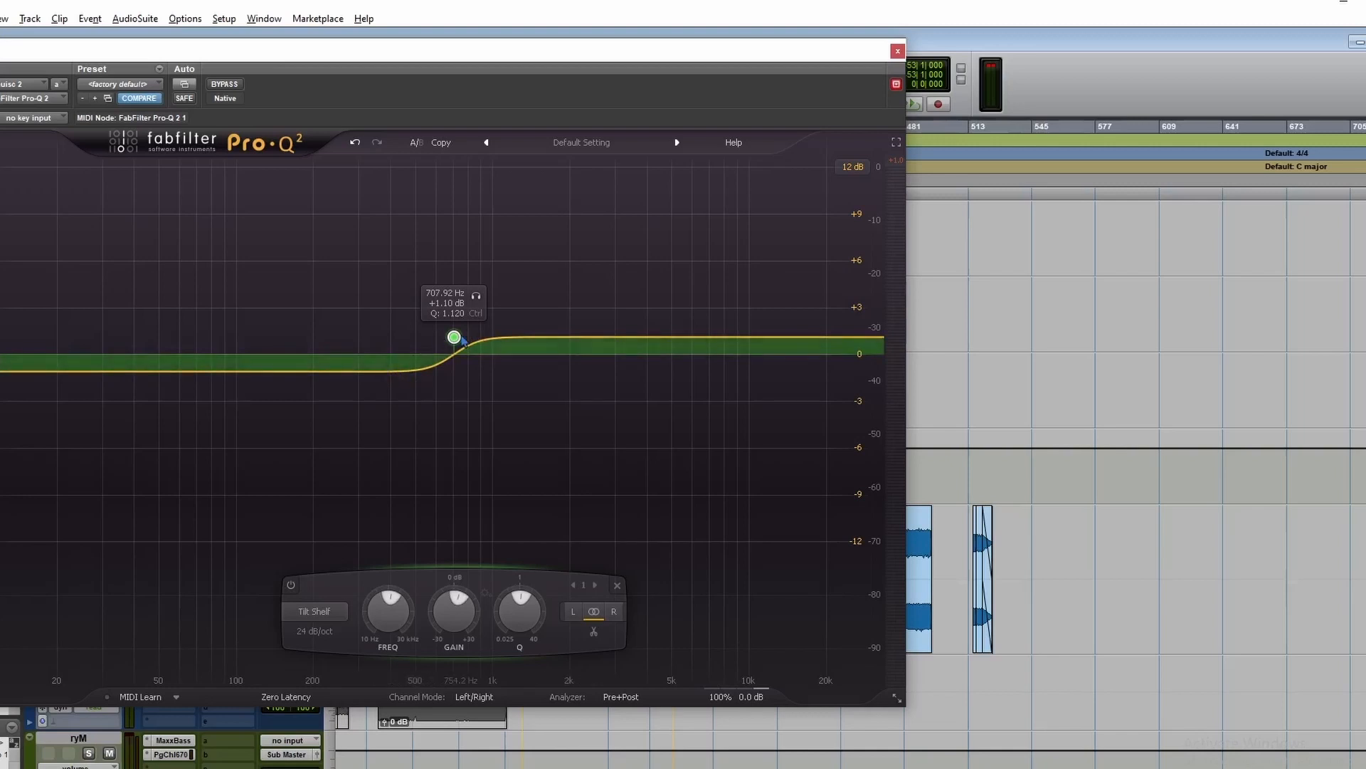
left_click_drag(455, 338, 464, 371)
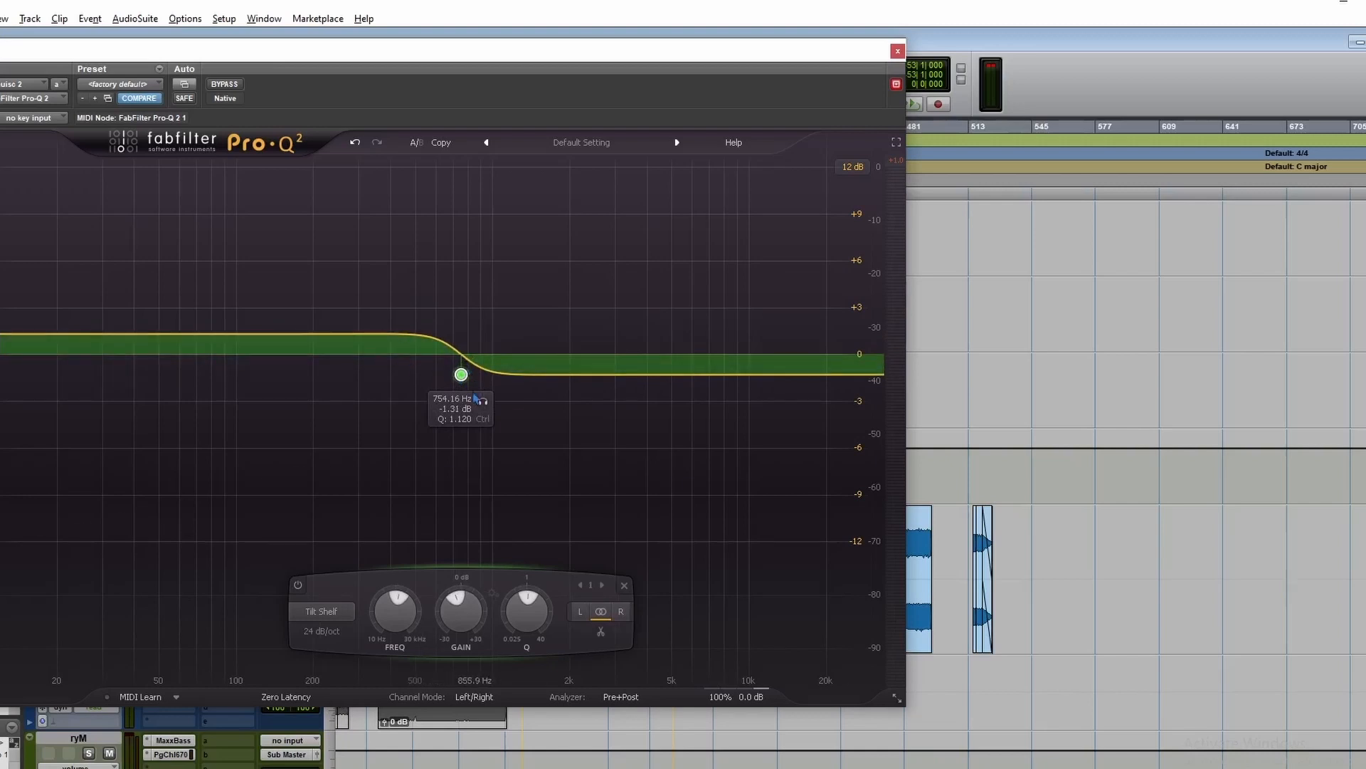
During playback, sweep the Tilt Shelf down to the lowest frequencies and back to just below 1 kHz with a slight positive gain
key("space")
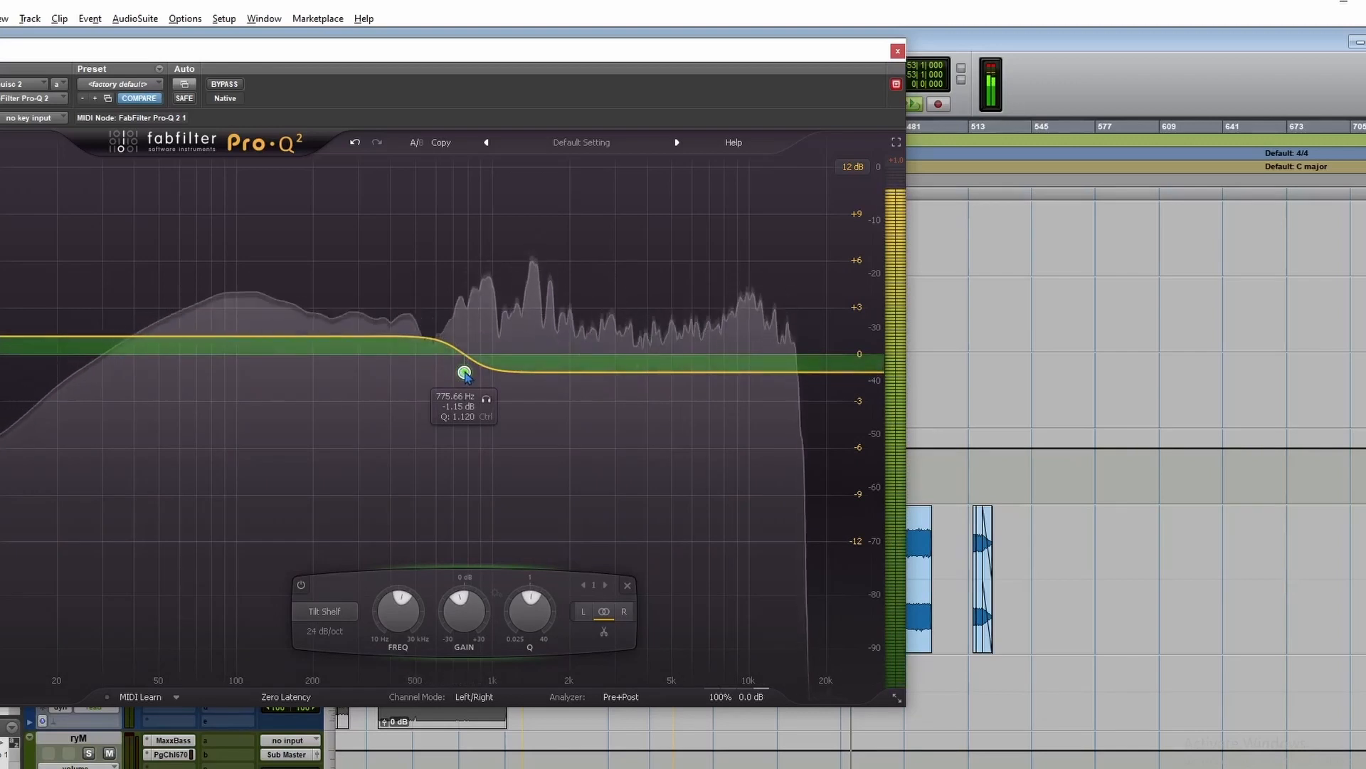
left_click_drag(469, 389, 107, 434)
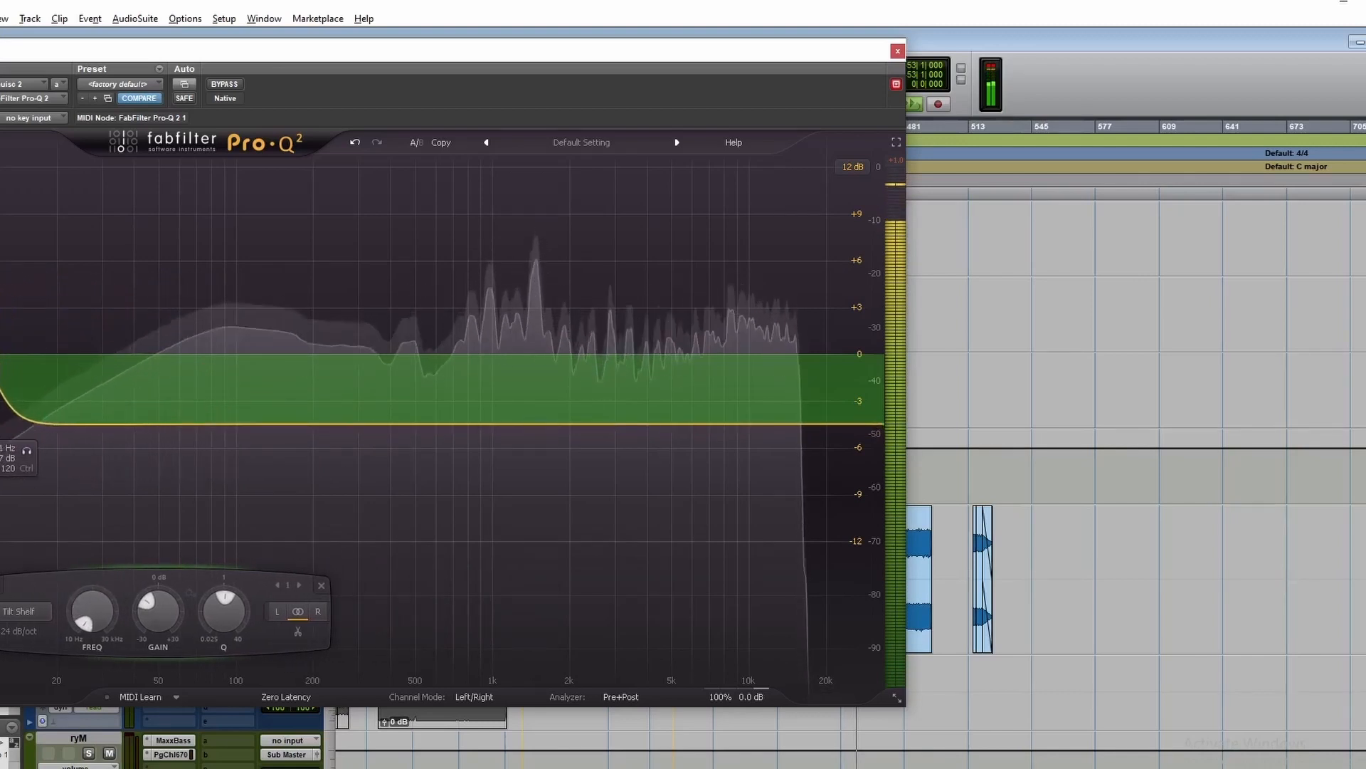
left_click_drag(14, 431, 467, 327)
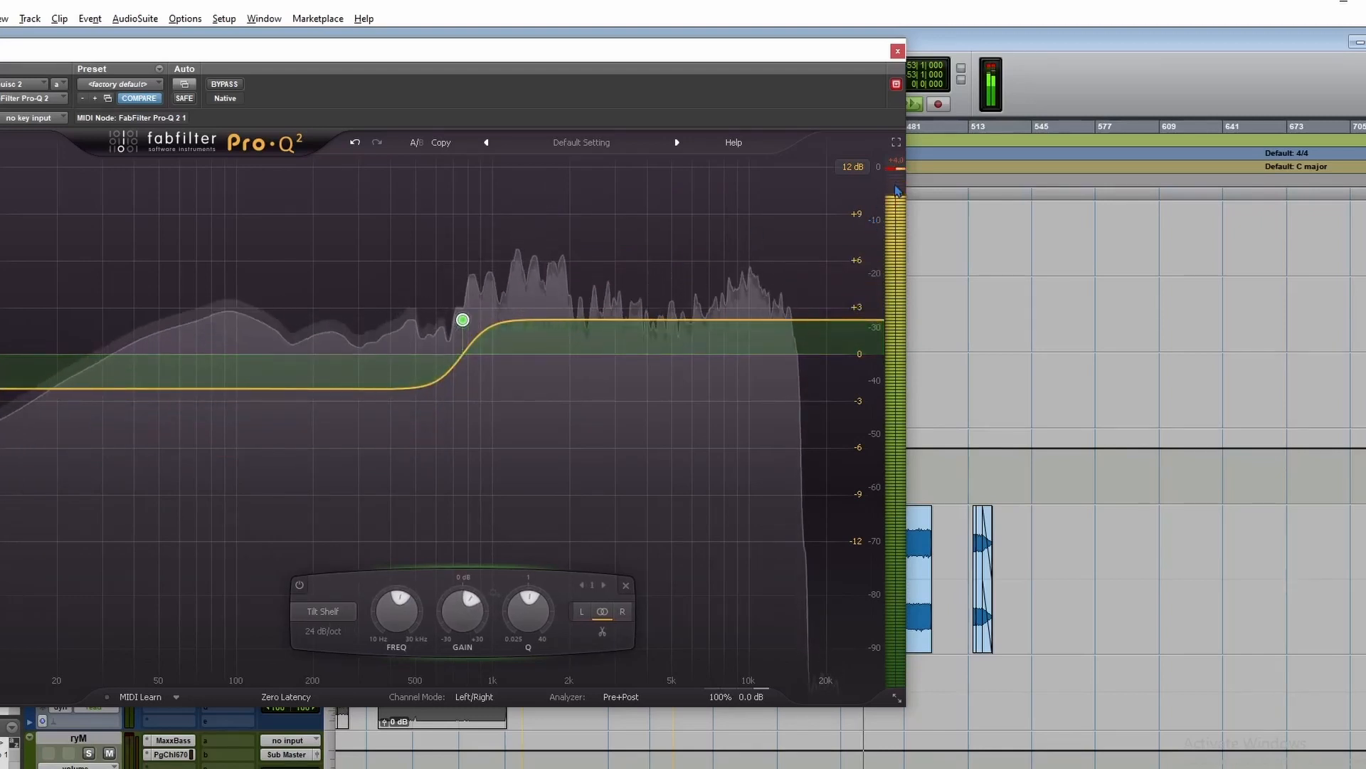
mouse_move(459, 324)
left_mouse_down()
mouse_move(464, 313)
mouse_move(461, 397)
mouse_move(464, 303)
mouse_move(471, 397)
mouse_move(479, 319)
mouse_move(478, 335)
left_mouse_up()
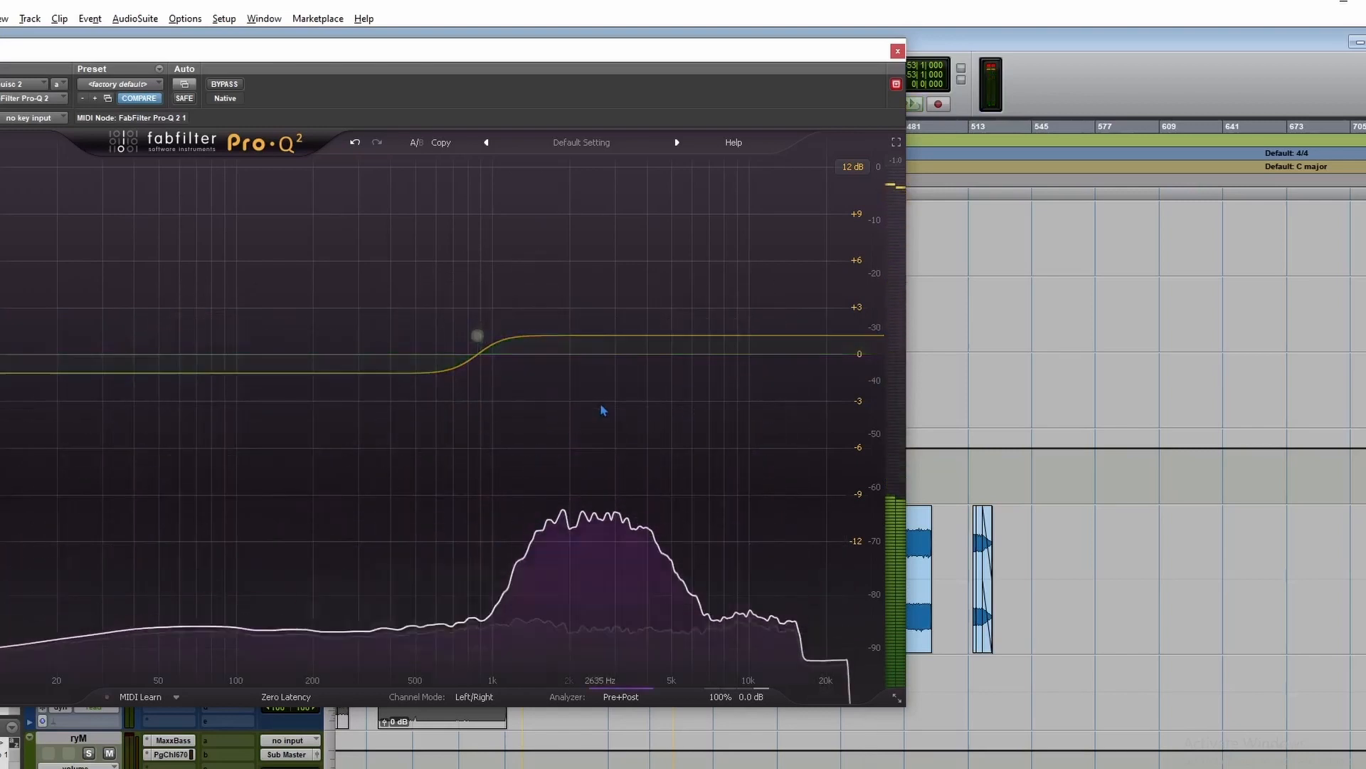